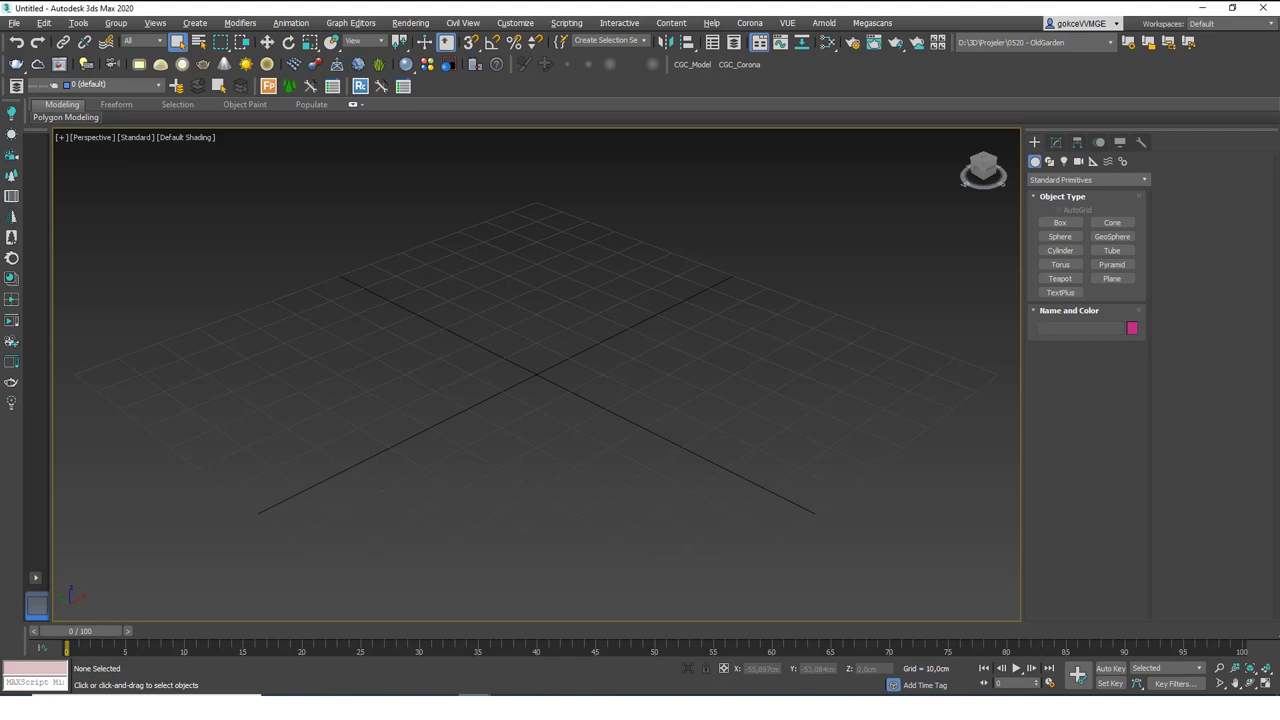
# - Create a rectangular box over the middle of the perspective grid and finish the Box command
pyautogui.click(1061, 223)
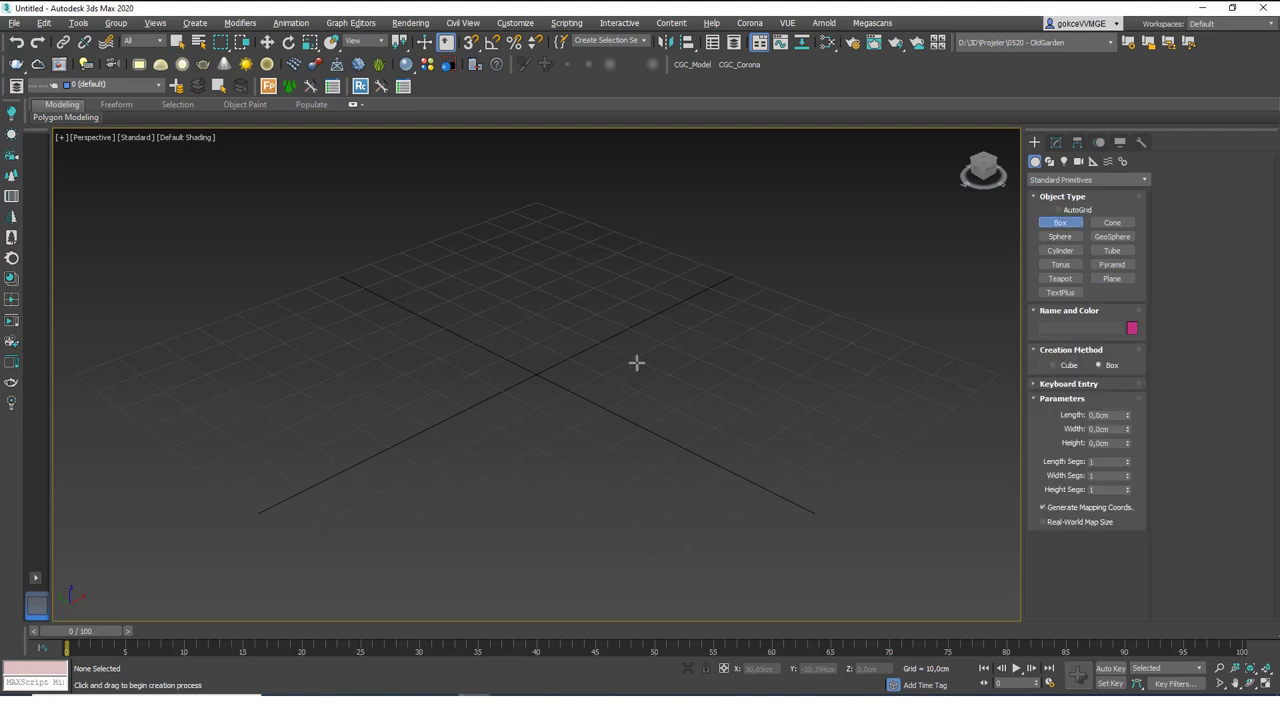
pyautogui.moveTo(553, 298); pyautogui.dragTo(504, 476)
pyautogui.click(493, 376)
pyautogui.rightClick(481, 355)
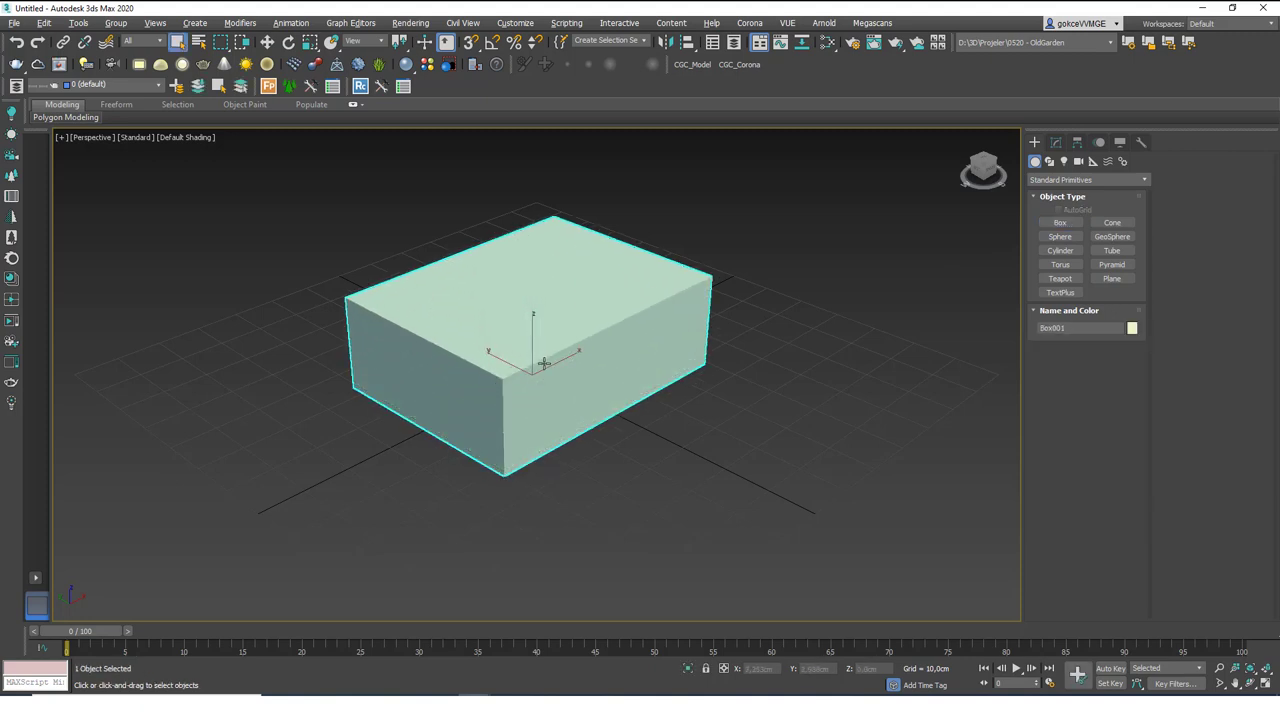
# - Move the box to the grid origin by setting its X and Y positions to 0 cm
pyautogui.press('w')
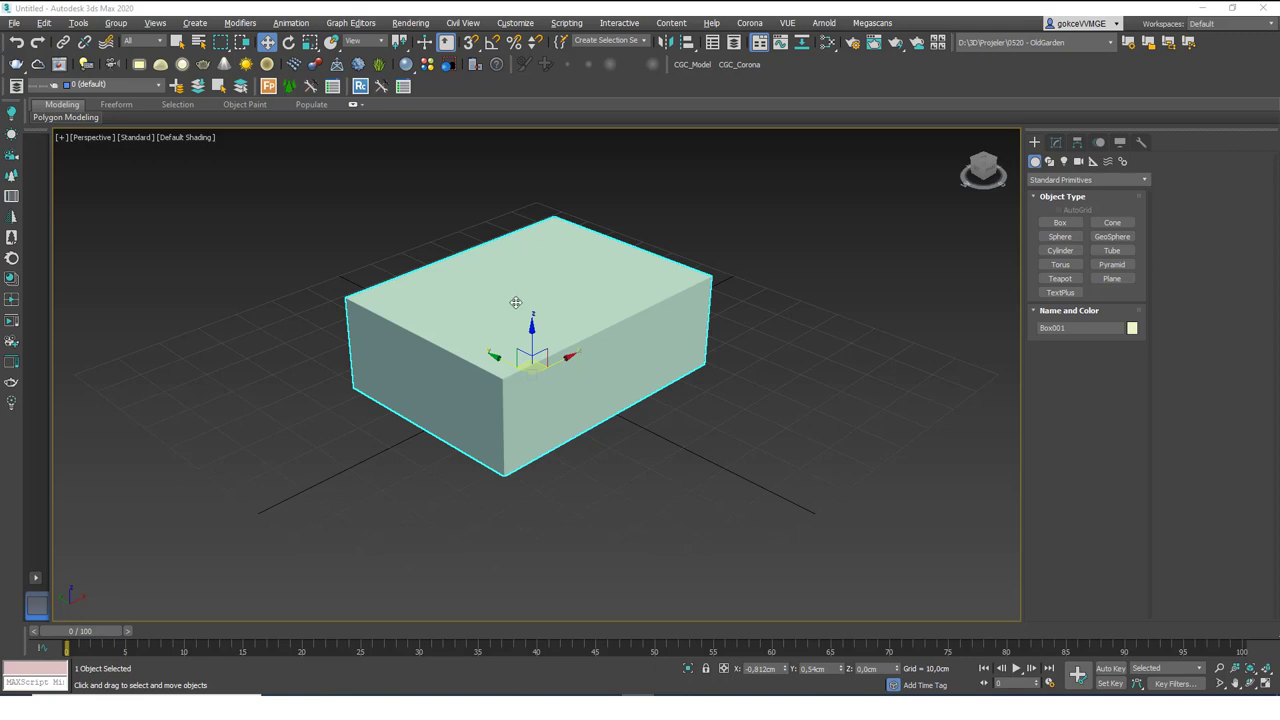
pyautogui.press('alt')
pyautogui.keyDown('alt'); pyautogui.moveTo(560, 460); pyautogui.dragTo(520, 388, button='middle'); pyautogui.keyUp('alt')
pyautogui.scroll(5, 541, 379)
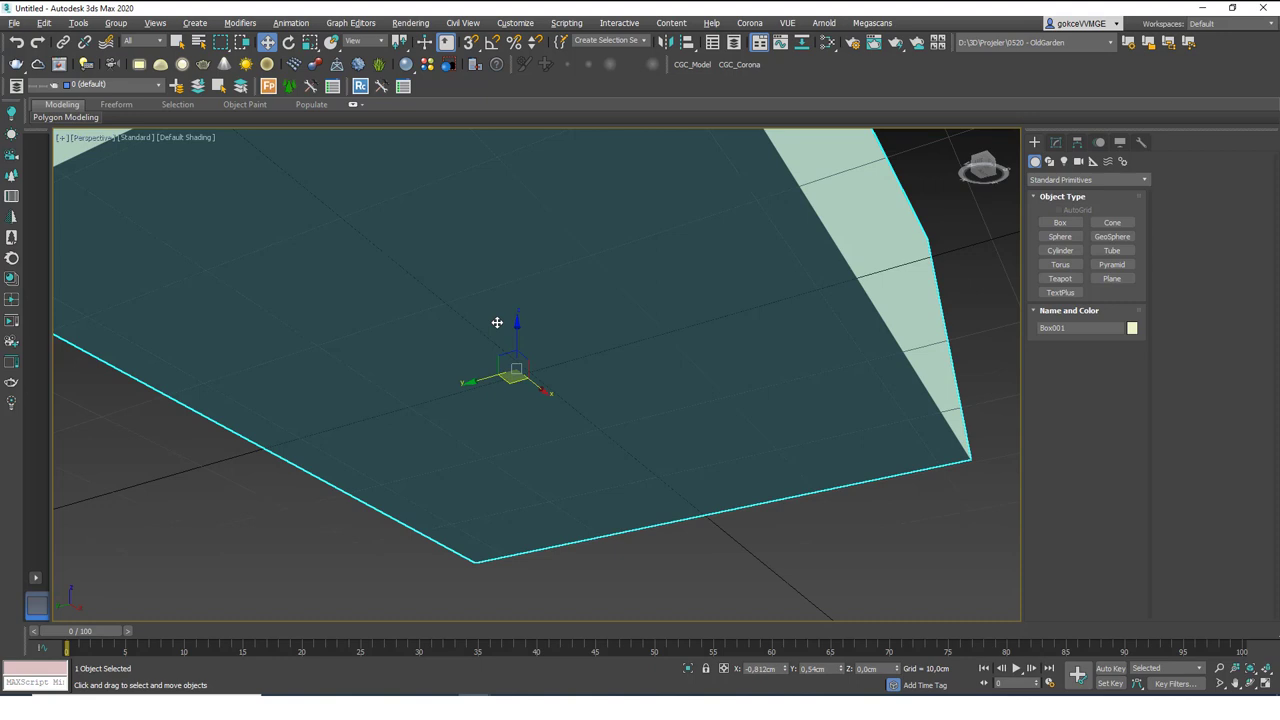
pyautogui.keyDown('alt'); pyautogui.moveTo(556, 310); pyautogui.dragTo(517, 388, button='middle'); pyautogui.keyUp('alt')
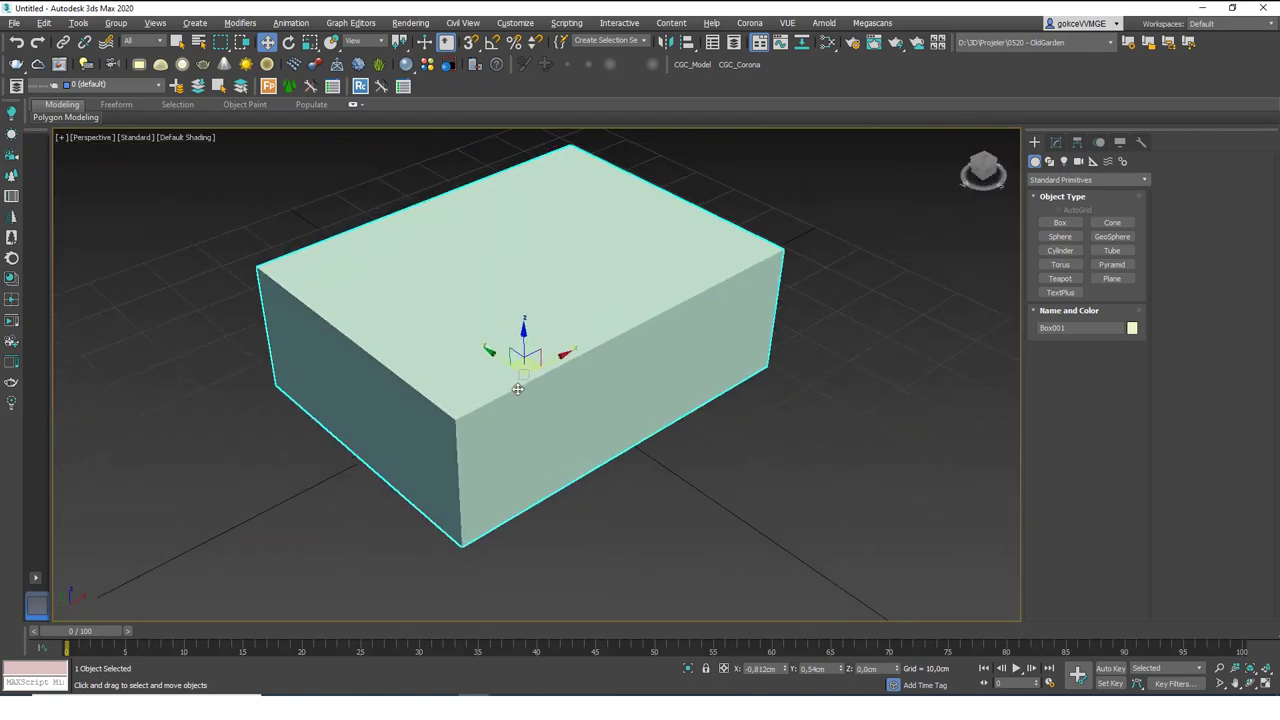
pyautogui.rightClick(786, 670)
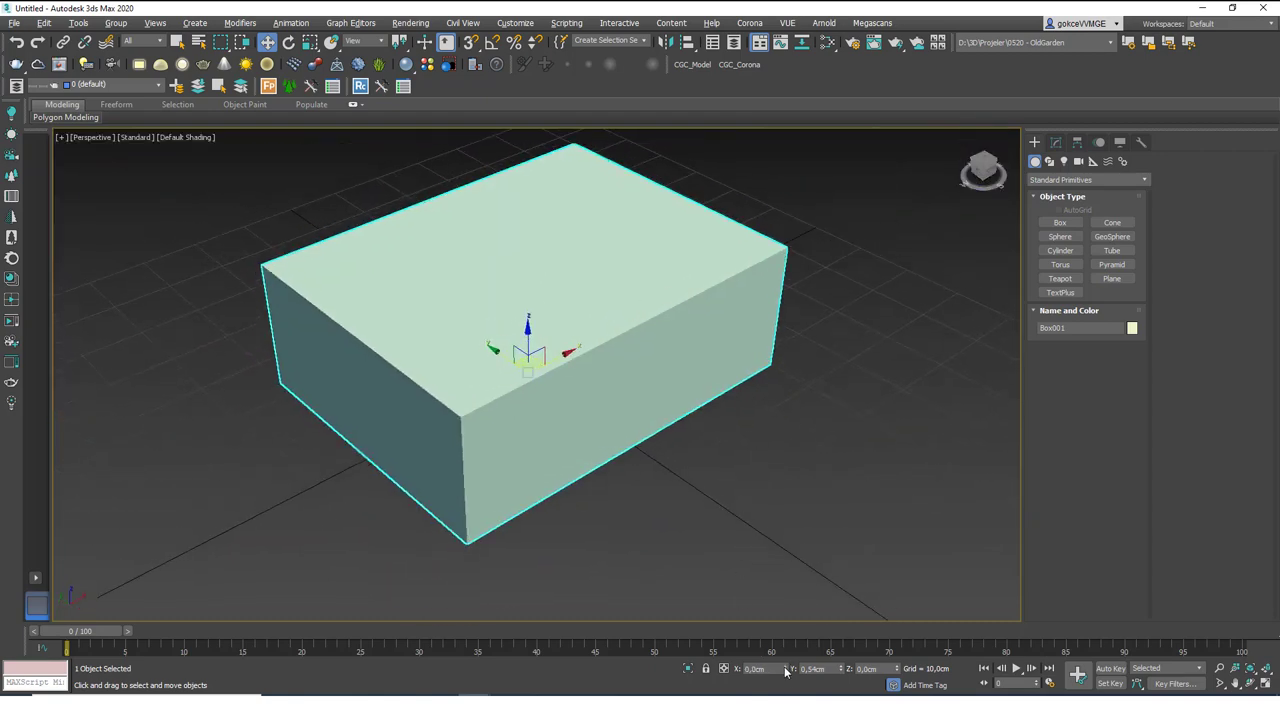
pyautogui.rightClick(843, 670)
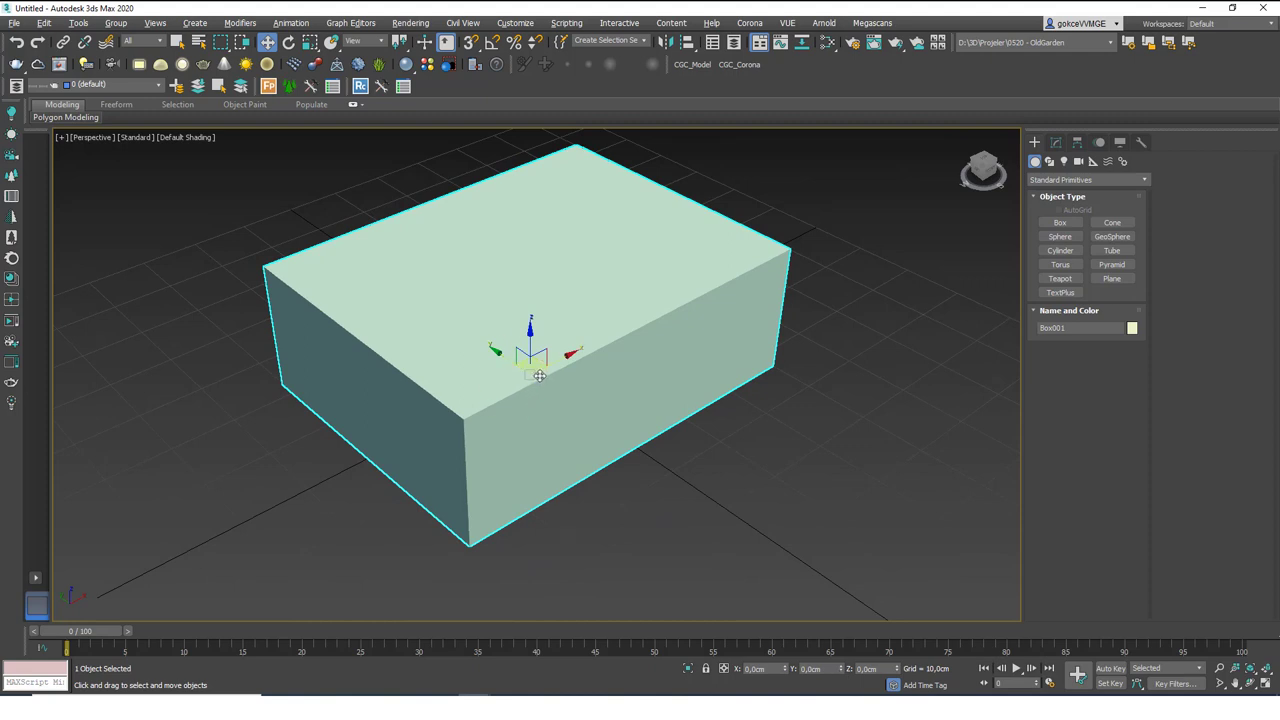
pyautogui.keyDown('alt'); pyautogui.moveTo(560, 406); pyautogui.dragTo(564, 315, button='middle'); pyautogui.keyUp('alt')
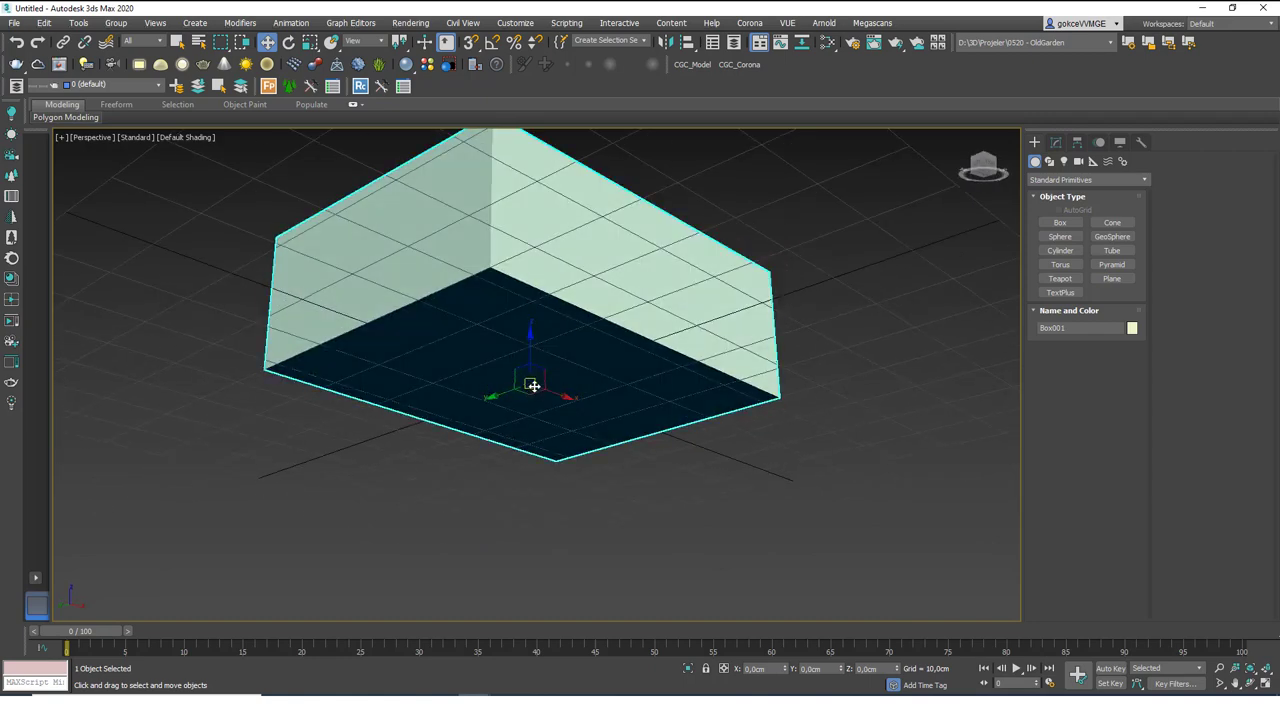
pyautogui.keyDown('alt'); pyautogui.moveTo(614, 323); pyautogui.dragTo(550, 431, button='middle'); pyautogui.keyUp('alt')
pyautogui.scroll(-3, 550, 431)
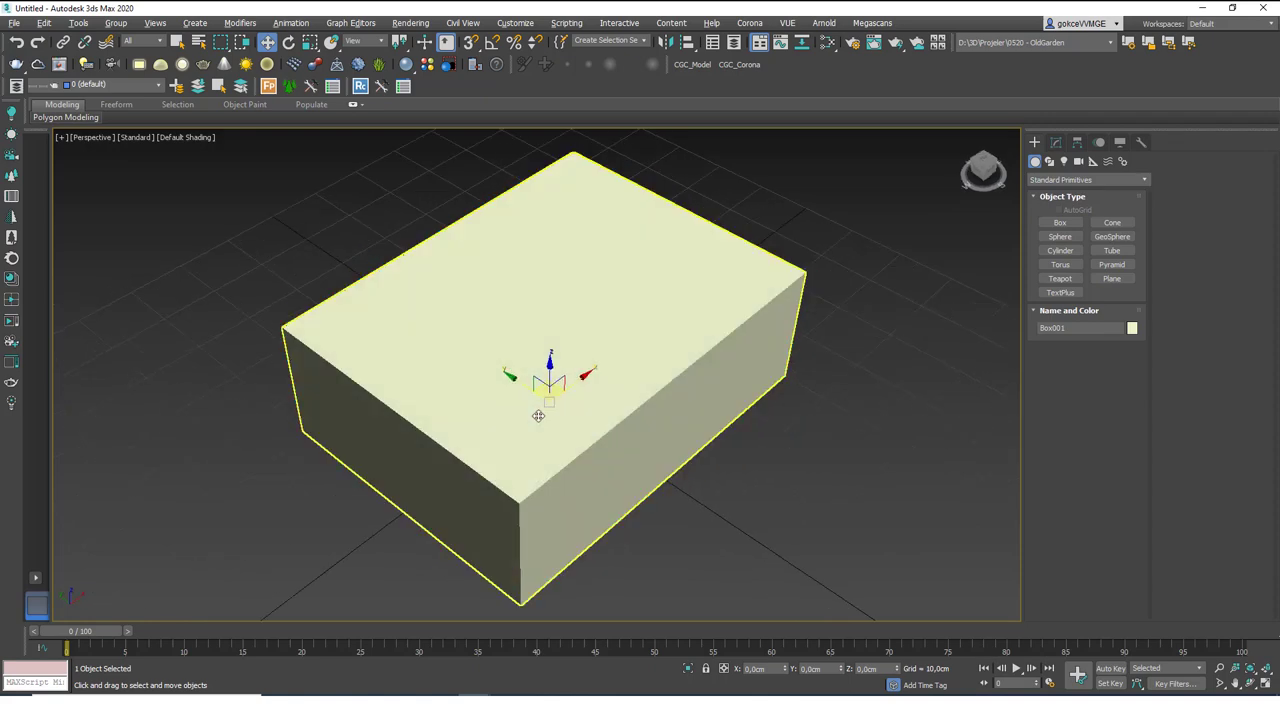
# - Try rotating the box about its Z axis by about -57 degrees, and undo the rotation
pyautogui.press('e')
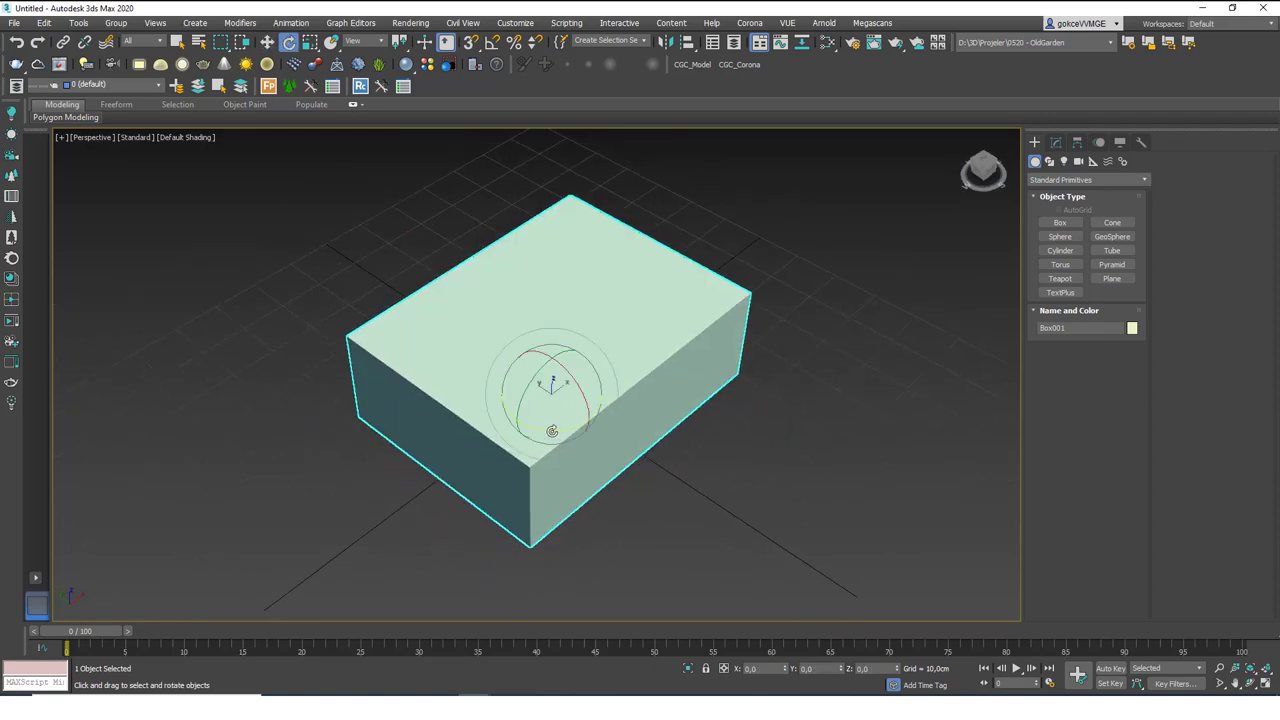
pyautogui.moveTo(551, 431); pyautogui.dragTo(480, 346)
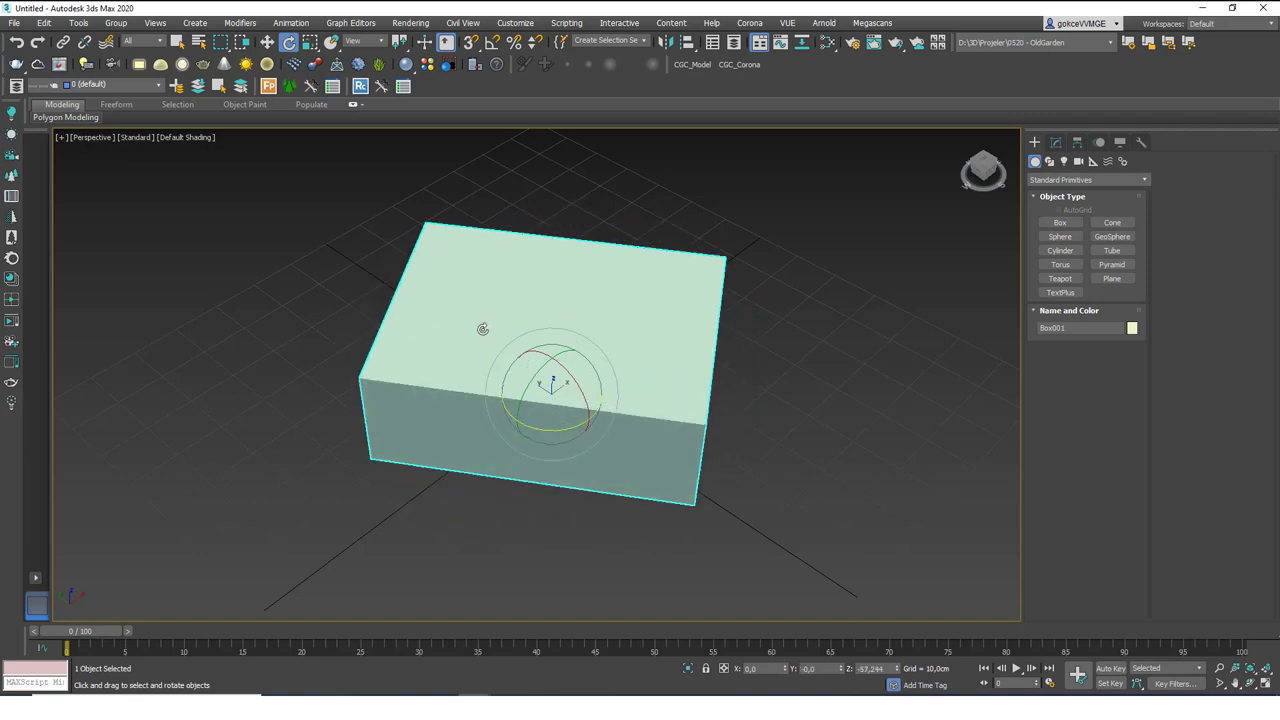
pyautogui.hotkey('ctrl', 'z')
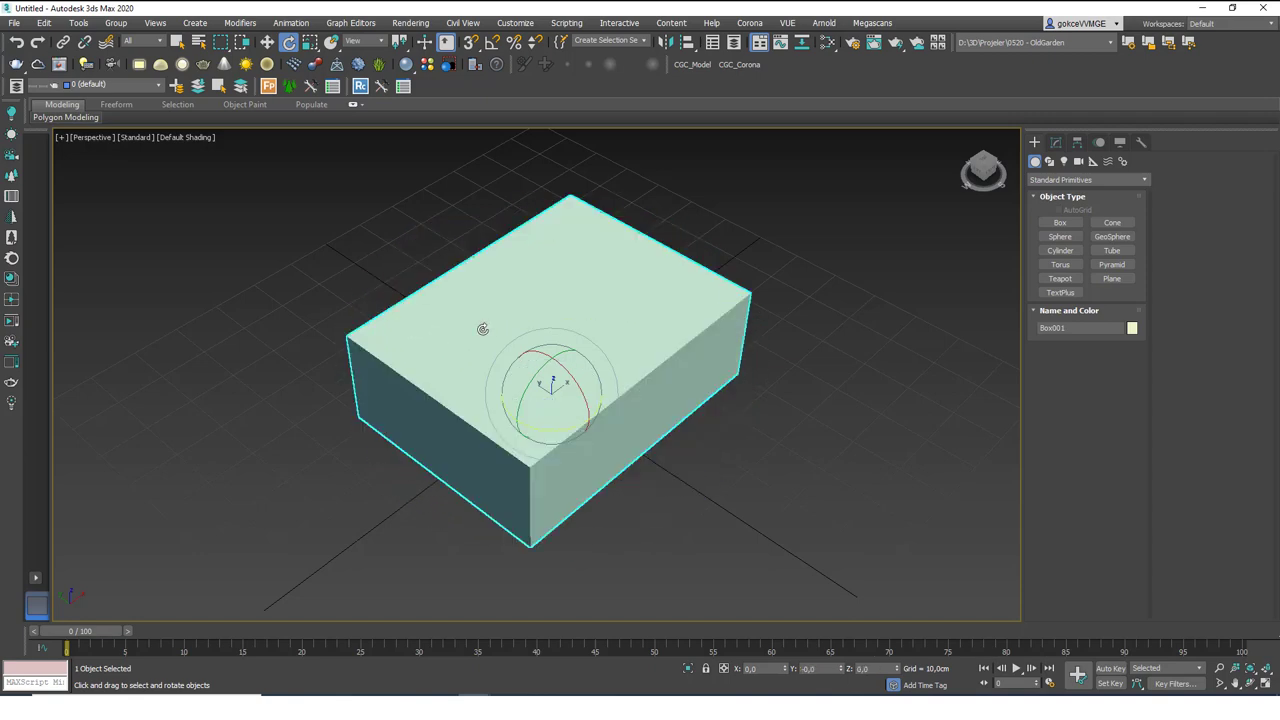
# - Scale the box up uniformly from its base pivot to about 188 percent
pyautogui.press('r')
pyautogui.moveTo(551, 394); pyautogui.dragTo(543, 359)
pyautogui.moveTo(543, 359)
pyautogui.keyDown('alt'); pyautogui.mouseDown(button='middle')
pyautogui.moveTo(574, 351)
pyautogui.moveTo(663, 400)
pyautogui.moveTo(669, 384)
pyautogui.mouseUp(button='middle'); pyautogui.keyUp('alt')
pyautogui.scroll(-3, 543, 357)
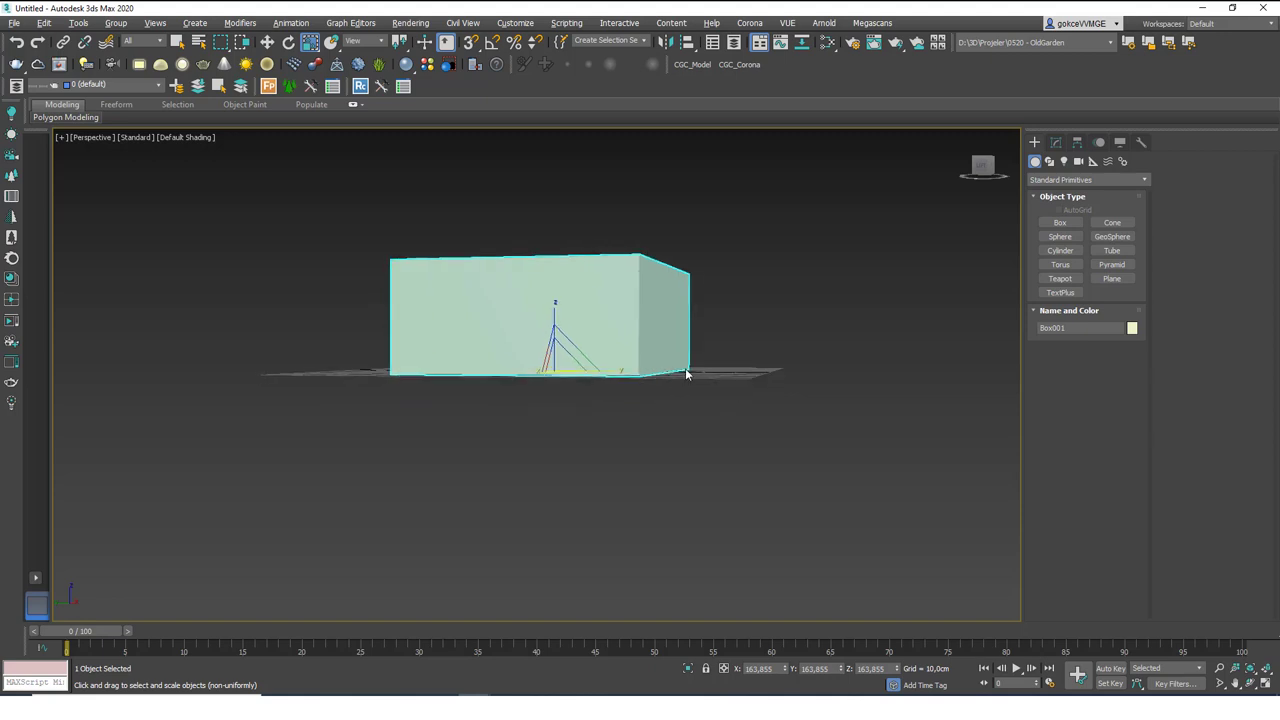
pyautogui.moveTo(563, 359); pyautogui.dragTo(560, 349)
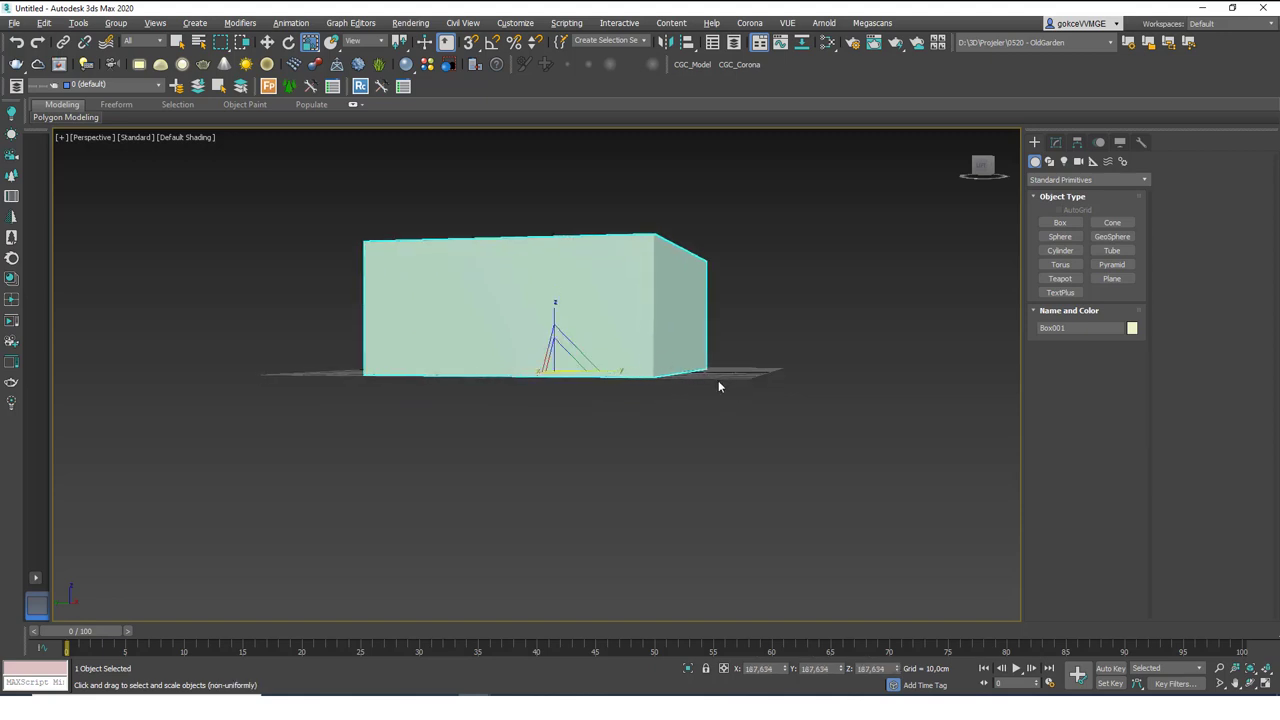
pyautogui.moveTo(607, 386); pyautogui.dragTo(634, 371, button='middle')
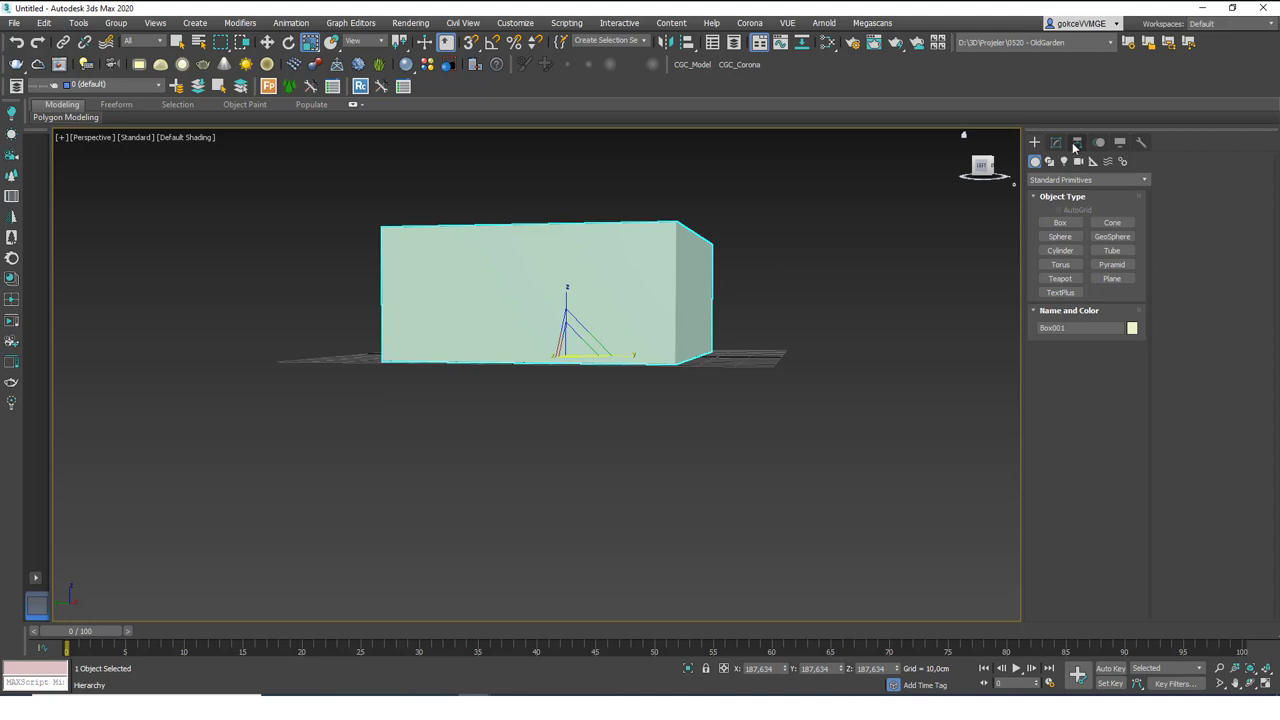
# - Center the box's pivot to the object with only the pivot affected, and leave pivot adjustment
pyautogui.click(1076, 144)
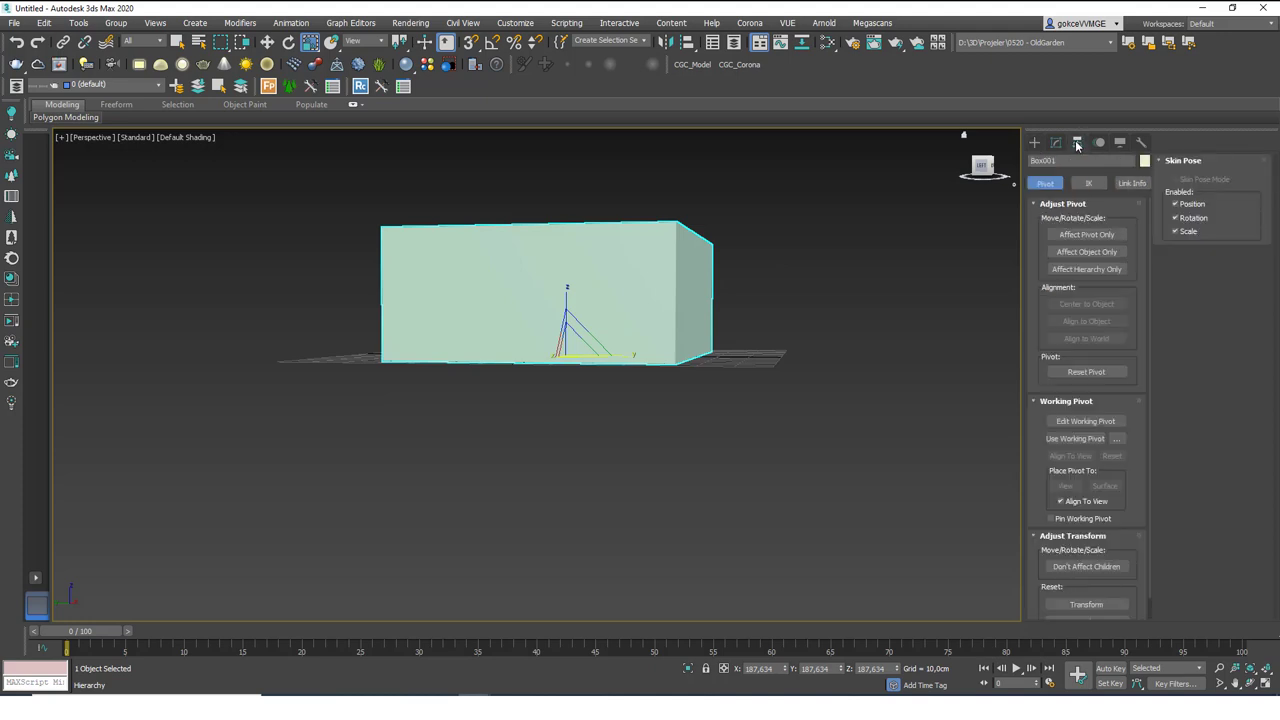
pyautogui.click(1064, 238)
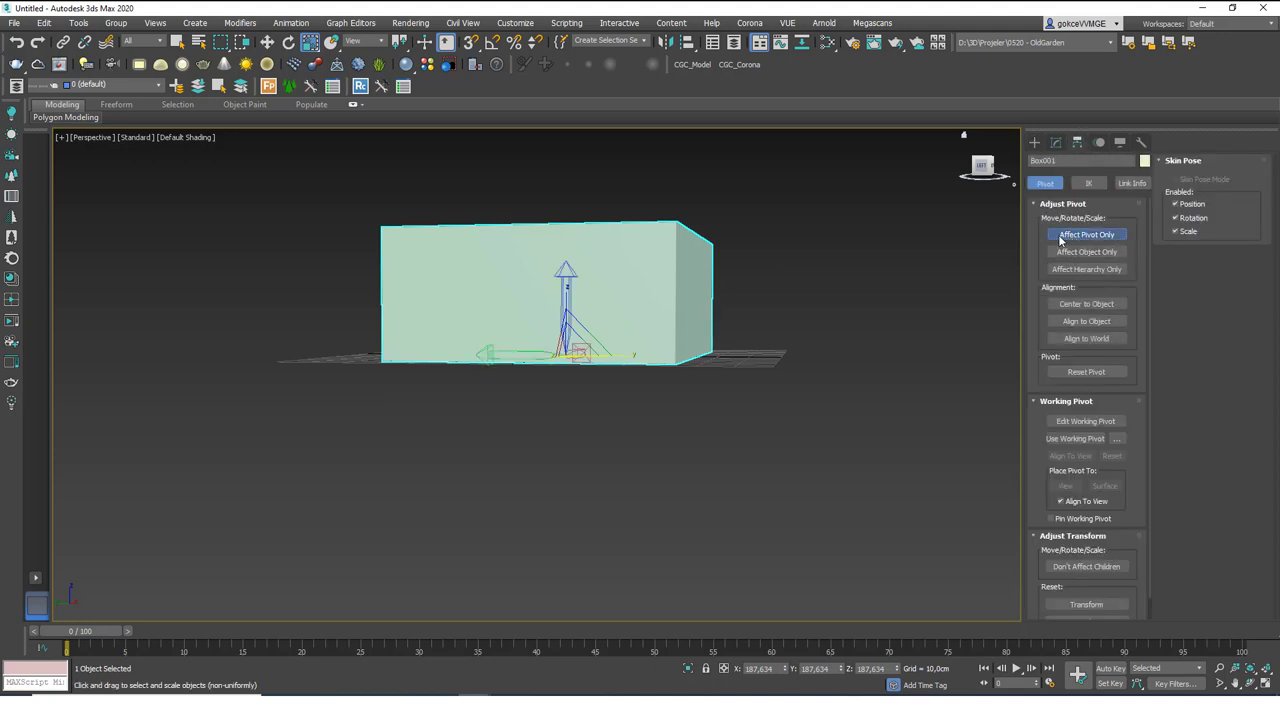
pyautogui.click(1100, 306)
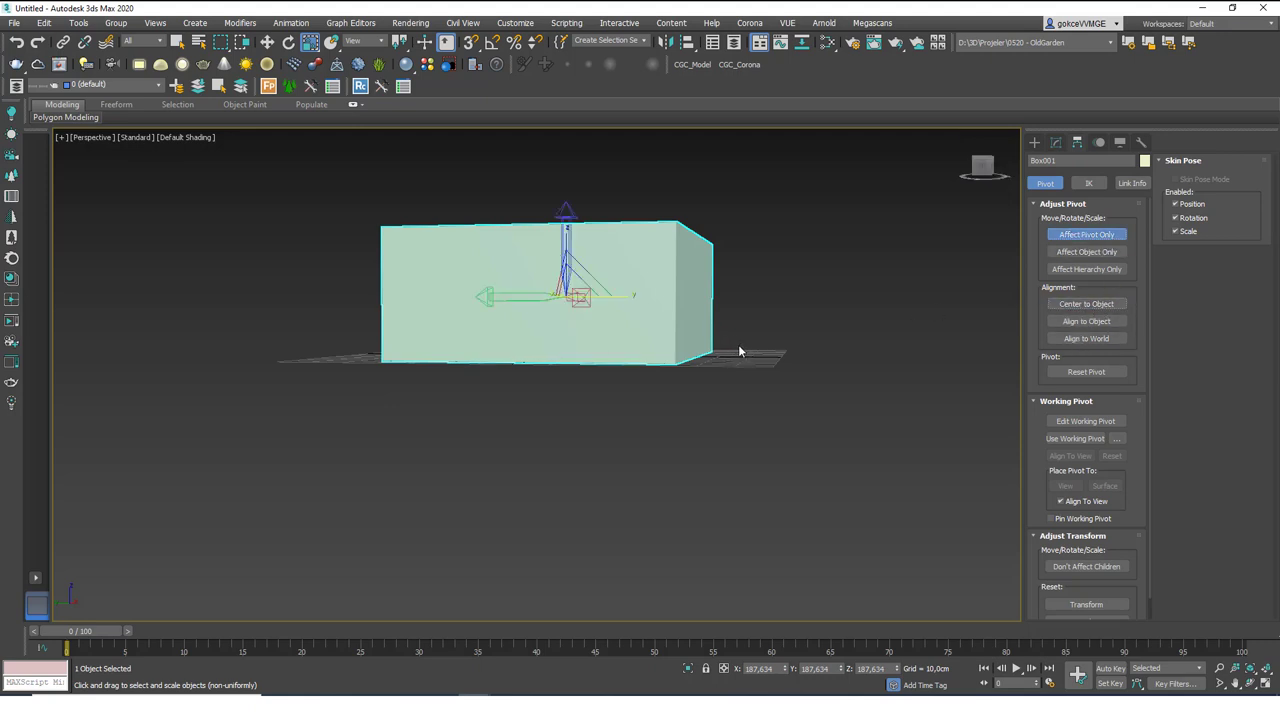
pyautogui.click(1066, 234)
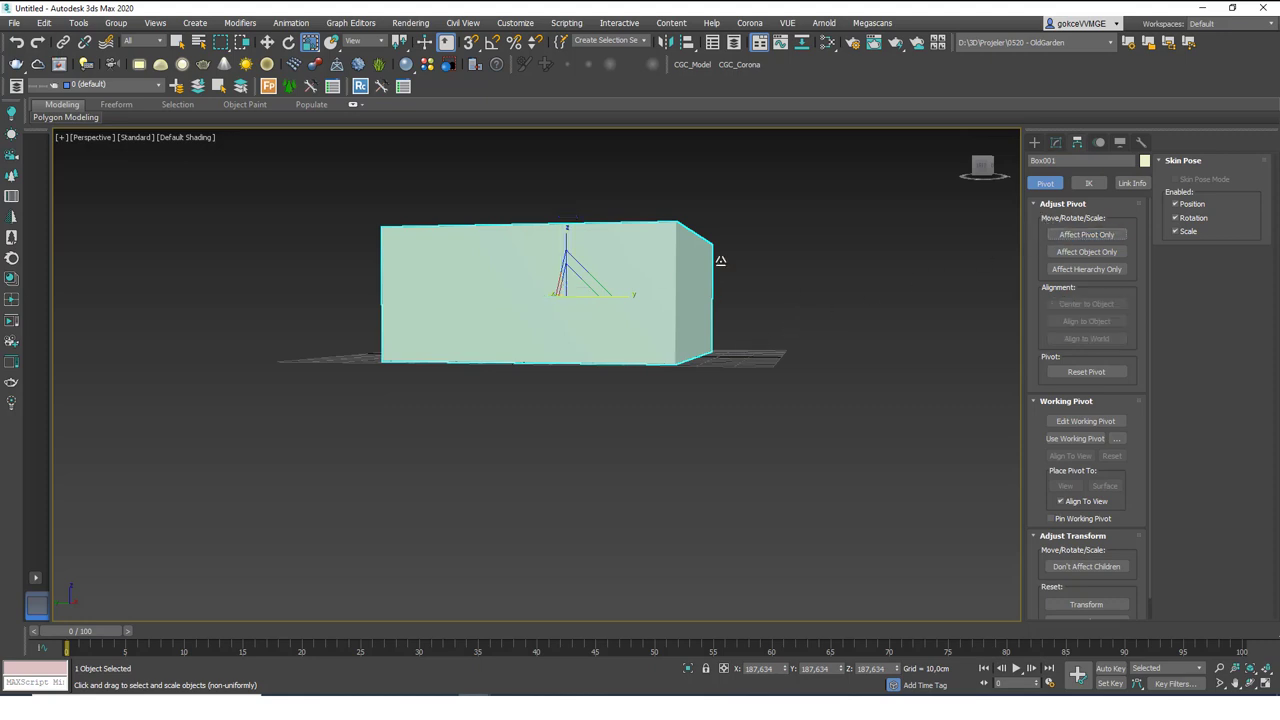
# - Try scaling the box uniformly around its centered pivot to about 264 percent, and undo the scaling
pyautogui.moveTo(569, 287); pyautogui.dragTo(760, 384)
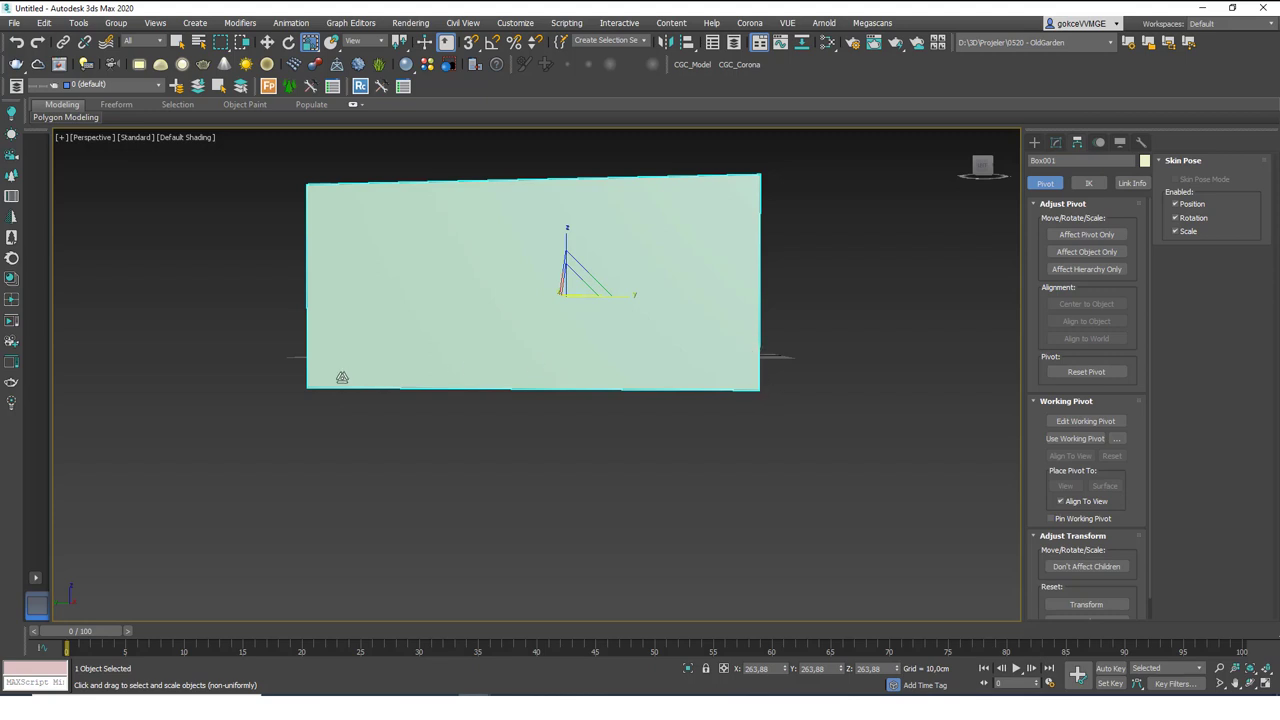
pyautogui.keyDown('alt'); pyautogui.moveTo(631, 314); pyautogui.dragTo(590, 319, button='middle'); pyautogui.keyUp('alt')
pyautogui.keyDown('alt'); pyautogui.moveTo(617, 378); pyautogui.dragTo(665, 313, button='middle'); pyautogui.keyUp('alt')
pyautogui.scroll(-3, 610, 326)
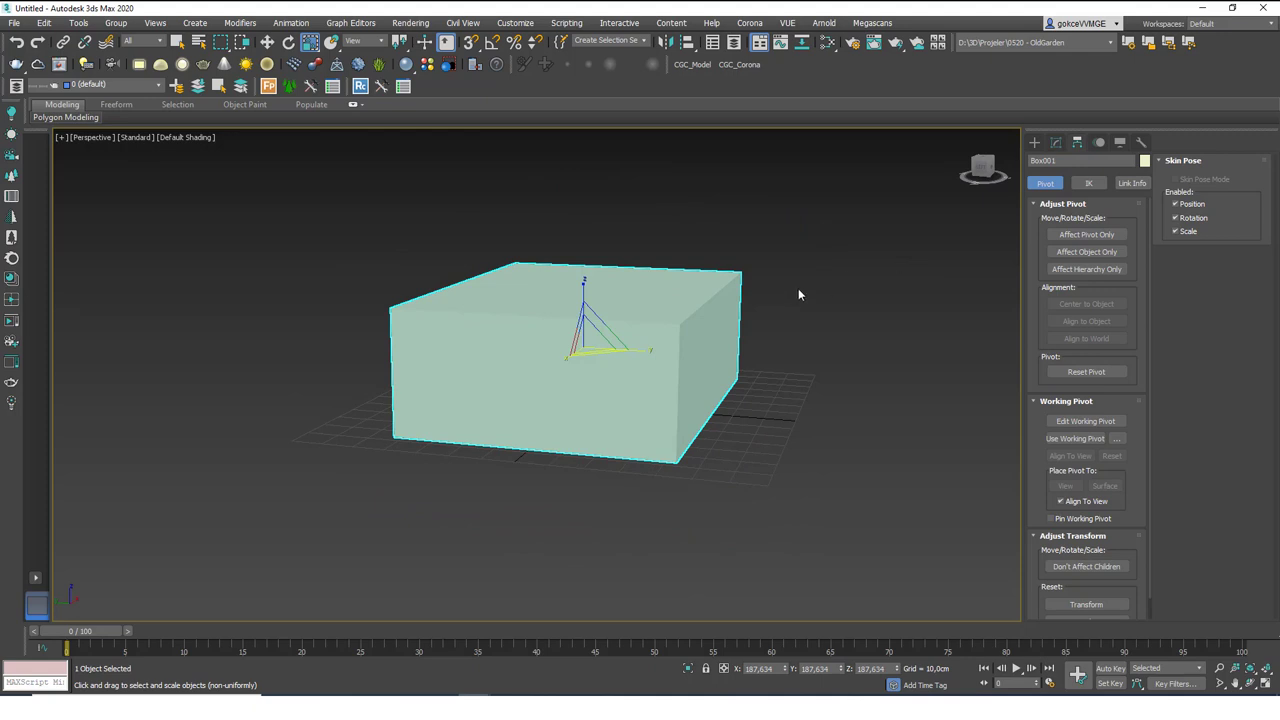
# - Undo the pivot centering and delete the box
pyautogui.hotkey('ctrl', 'z')
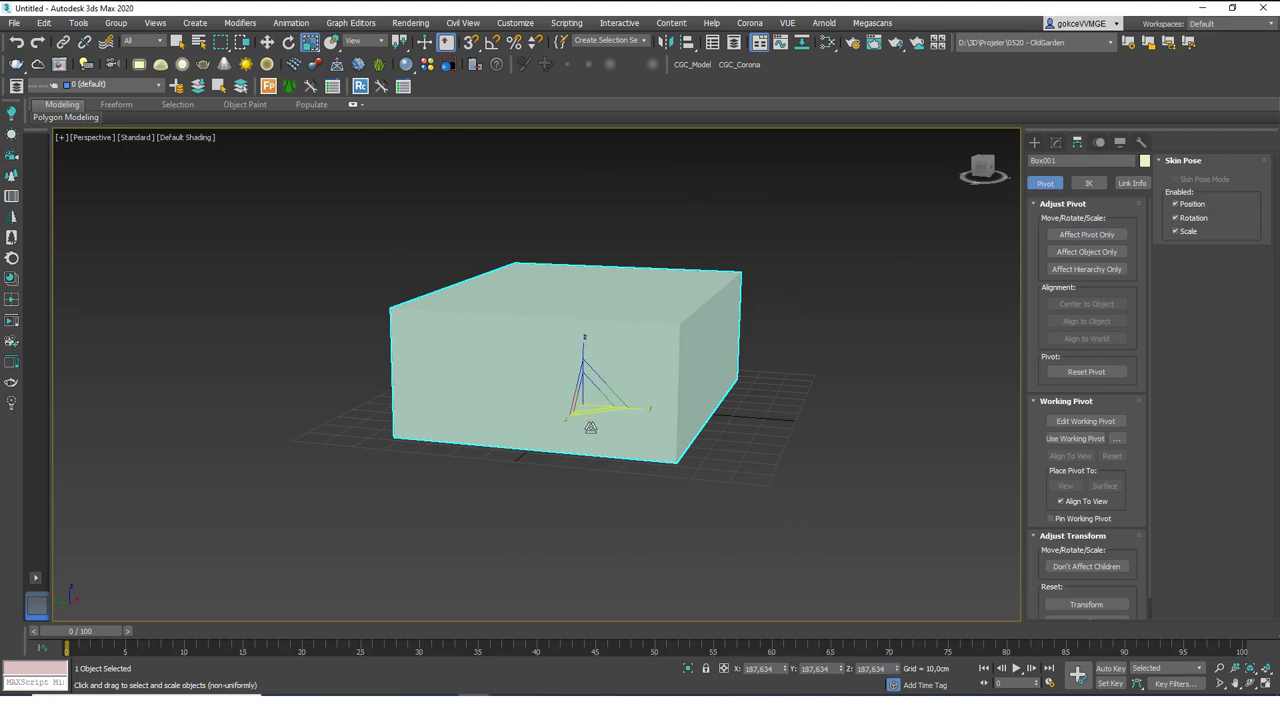
pyautogui.keyDown('alt'); pyautogui.moveTo(621, 396); pyautogui.dragTo(599, 439, button='middle'); pyautogui.keyUp('alt')
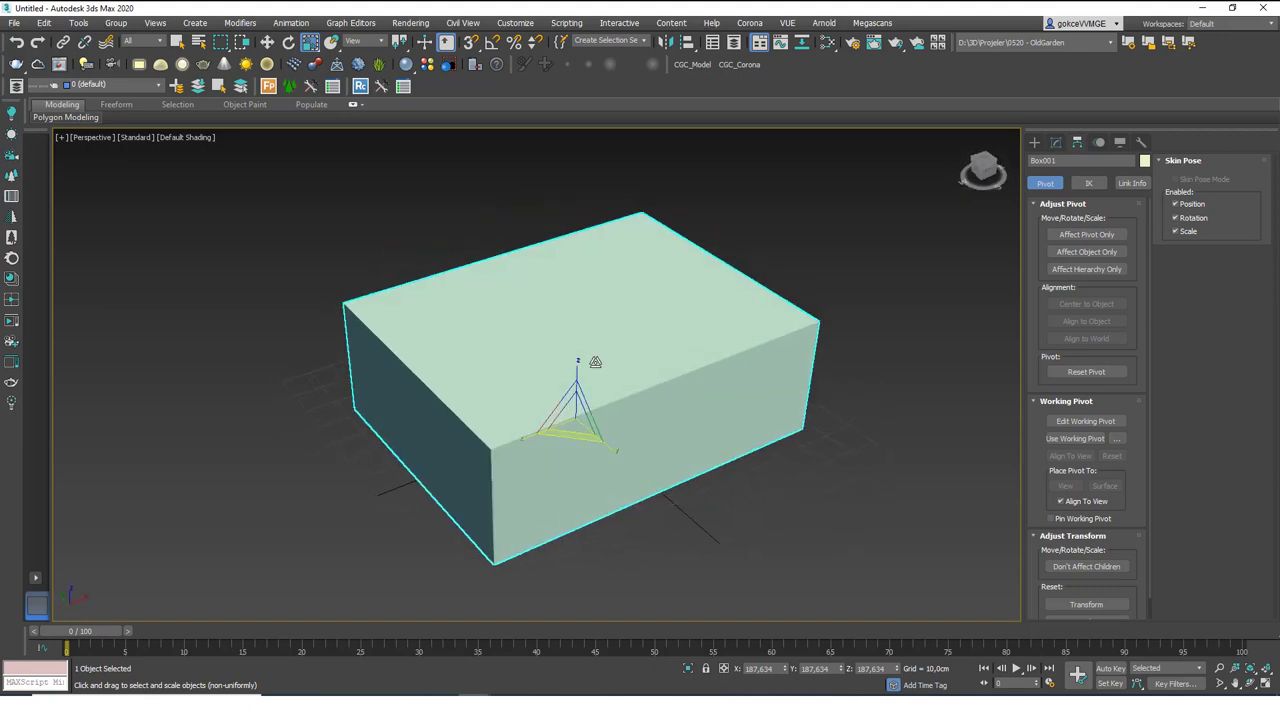
pyautogui.press('Delete')
# - Create a new box starting at the grid origin, about 41 cm wide, and finish the Box command
pyautogui.click(1034, 142)
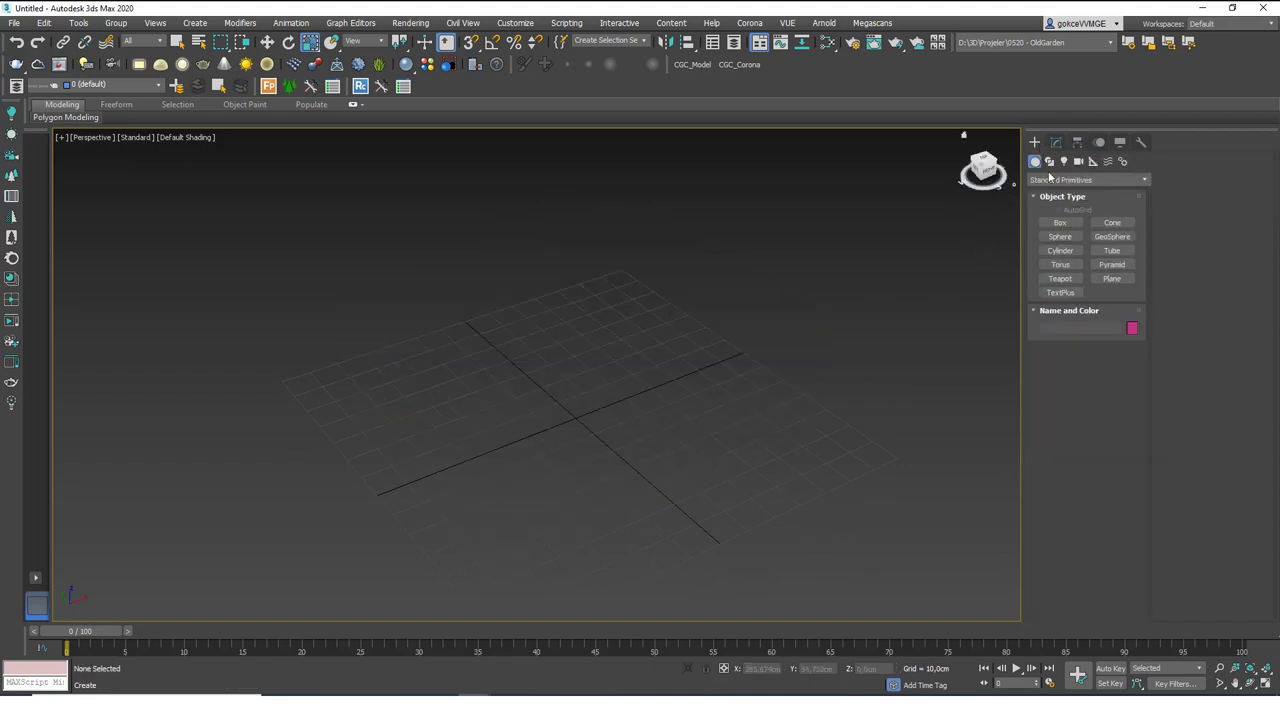
pyautogui.click(1059, 223)
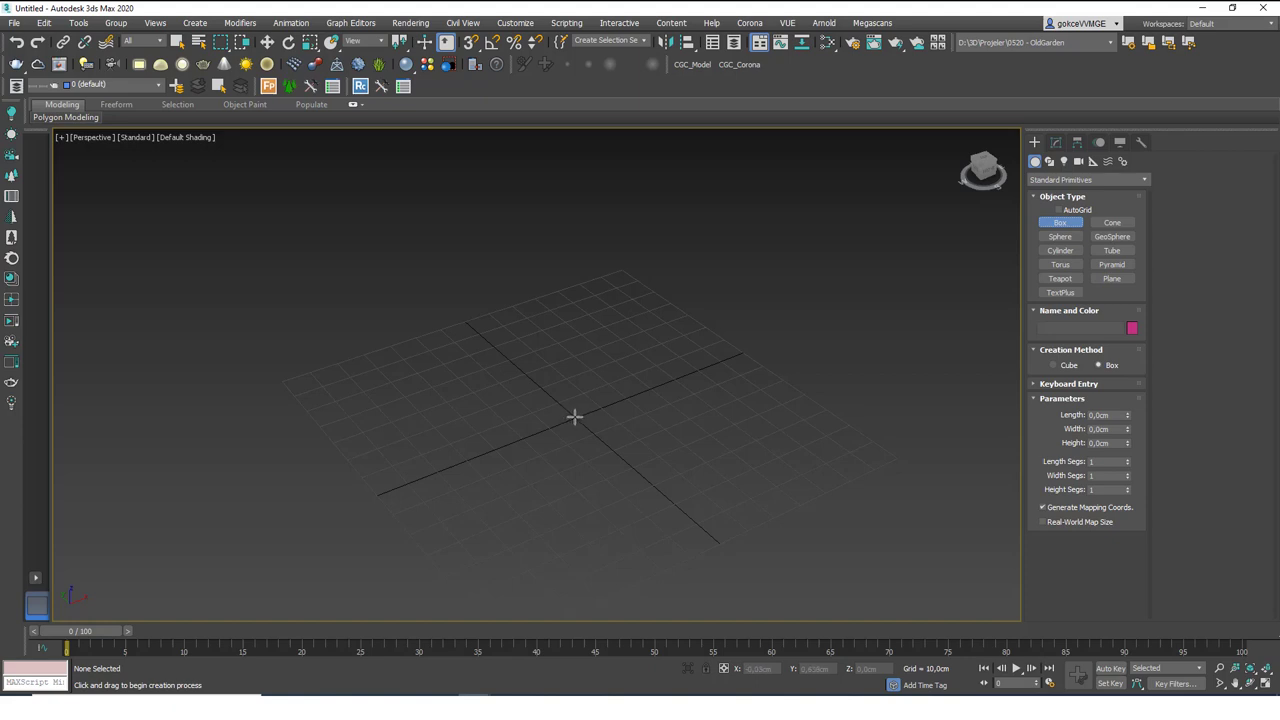
pyautogui.moveTo(574, 417); pyautogui.dragTo(543, 549)
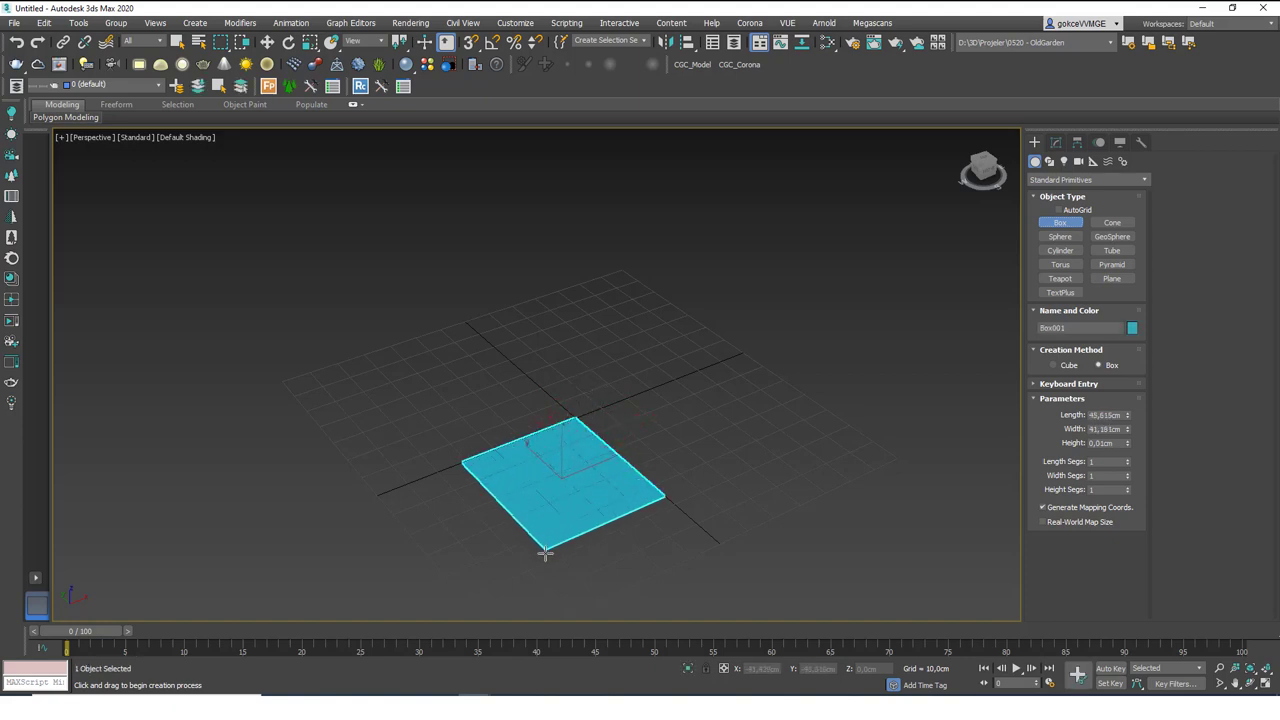
pyautogui.click(564, 502)
pyautogui.keyDown('alt'); pyautogui.moveTo(564, 502); pyautogui.dragTo(586, 523, button='middle'); pyautogui.keyUp('alt')
pyautogui.rightClick(608, 445)
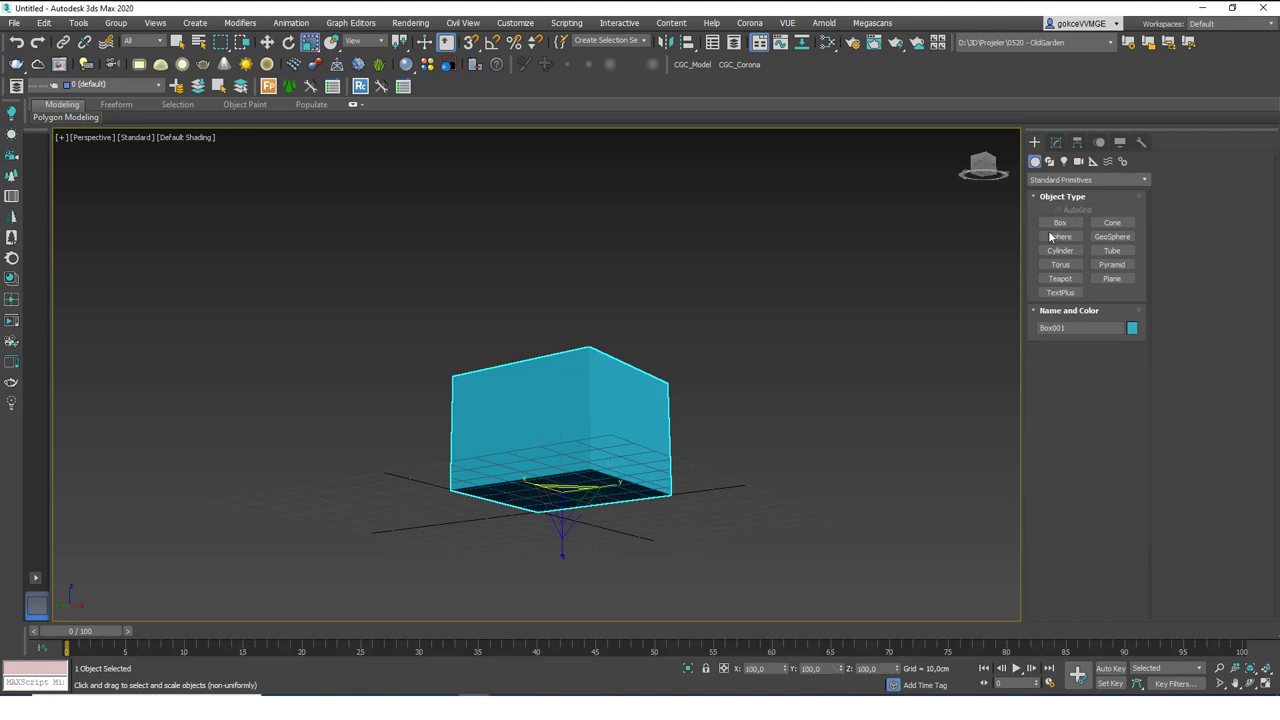
# - Create a sphere on the grid beside the box, slightly smaller than the box
pyautogui.click(1060, 236)
pyautogui.keyDown('alt'); pyautogui.moveTo(639, 413); pyautogui.dragTo(636, 461, button='middle'); pyautogui.keyUp('alt')
pyautogui.moveTo(760, 437); pyautogui.dragTo(820, 462)
pyautogui.keyDown('alt'); pyautogui.moveTo(820, 462); pyautogui.dragTo(790, 452, button='middle'); pyautogui.keyUp('alt')
# - Create an upright cylinder on the grid behind the sphere
pyautogui.click(1060, 250)
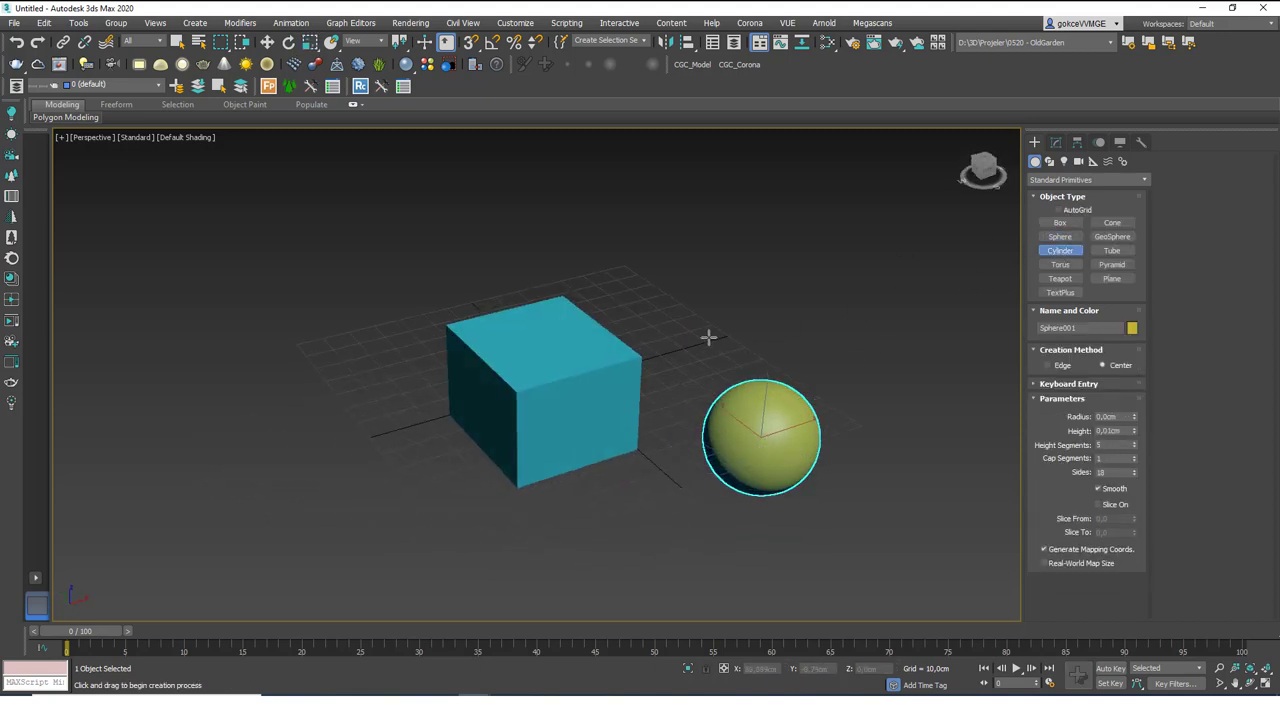
pyautogui.moveTo(710, 338); pyautogui.dragTo(726, 354)
pyautogui.press('r')
pyautogui.keyDown('alt'); pyautogui.moveTo(712, 356); pyautogui.dragTo(716, 316, button='middle'); pyautogui.keyUp('alt')
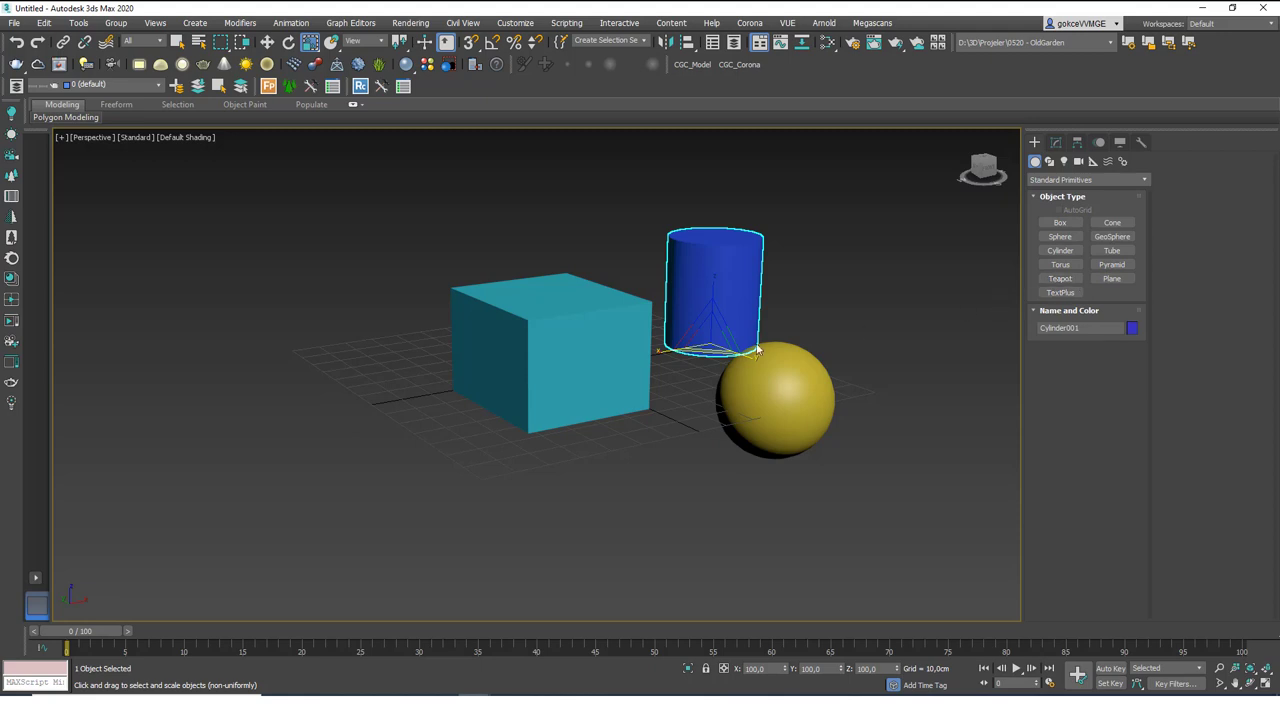
# - Select the box, sphere and cylinder together and delete them
pyautogui.moveTo(494, 488); pyautogui.dragTo(476, 498)
pyautogui.press('Delete')
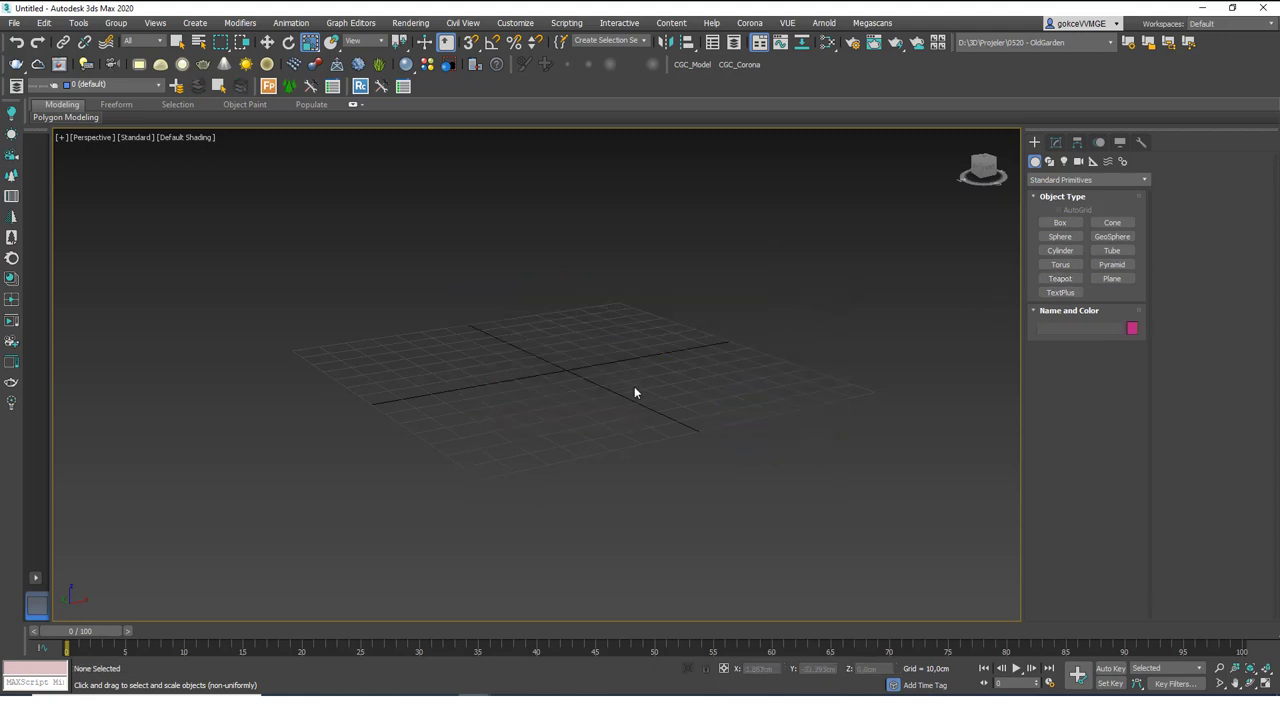
pyautogui.keyDown('alt'); pyautogui.moveTo(625, 393); pyautogui.dragTo(638, 435, button='middle'); pyautogui.keyUp('alt')
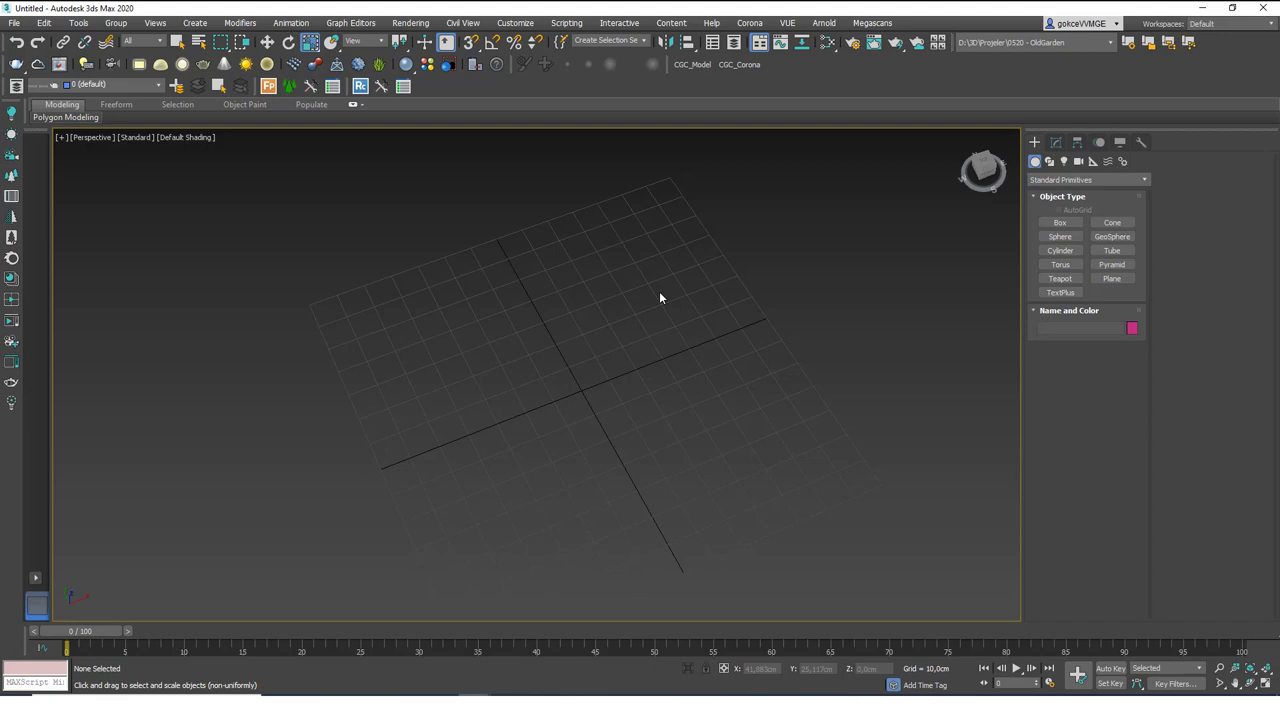
# - Create a flat cylinder centred on the grid origin, about 53 cm in radius and 28 cm high, and open its parameters for modification
pyautogui.click(1060, 250)
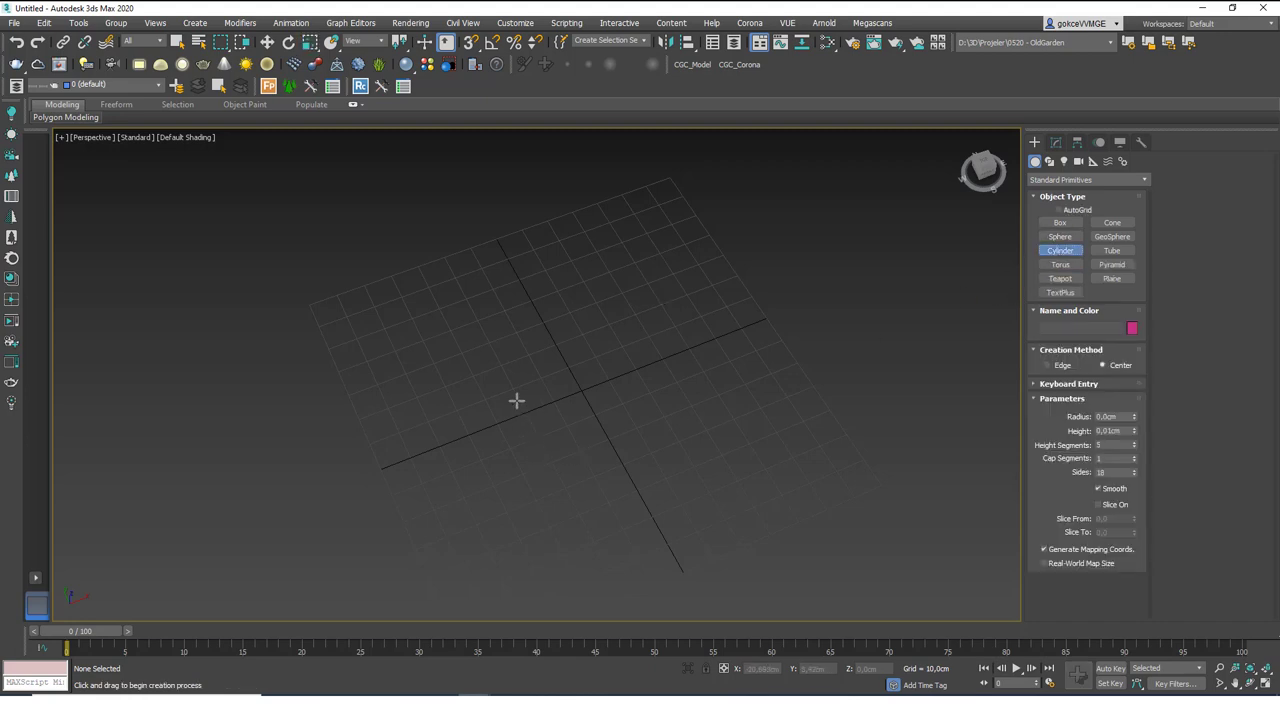
pyautogui.moveTo(583, 389); pyautogui.dragTo(690, 332)
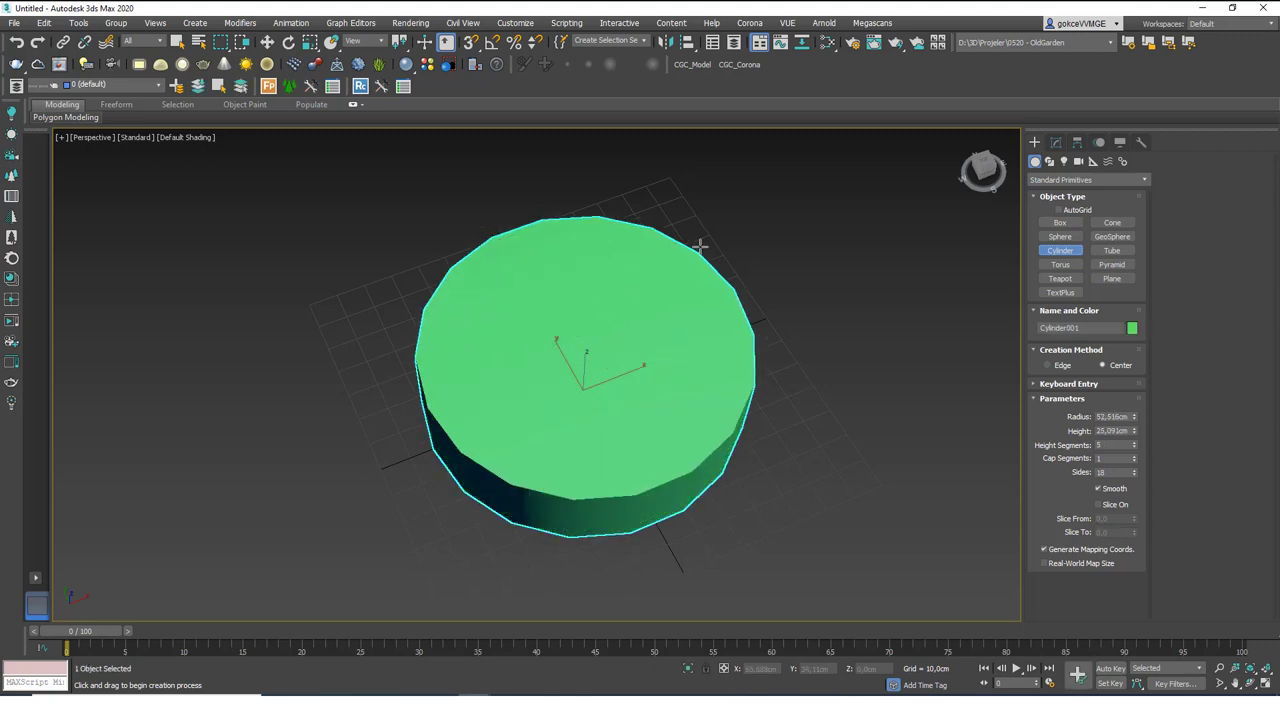
pyautogui.click(700, 241)
pyautogui.rightClick(680, 346)
pyautogui.keyDown('alt'); pyautogui.moveTo(680, 346); pyautogui.dragTo(713, 355, button='middle'); pyautogui.keyUp('alt')
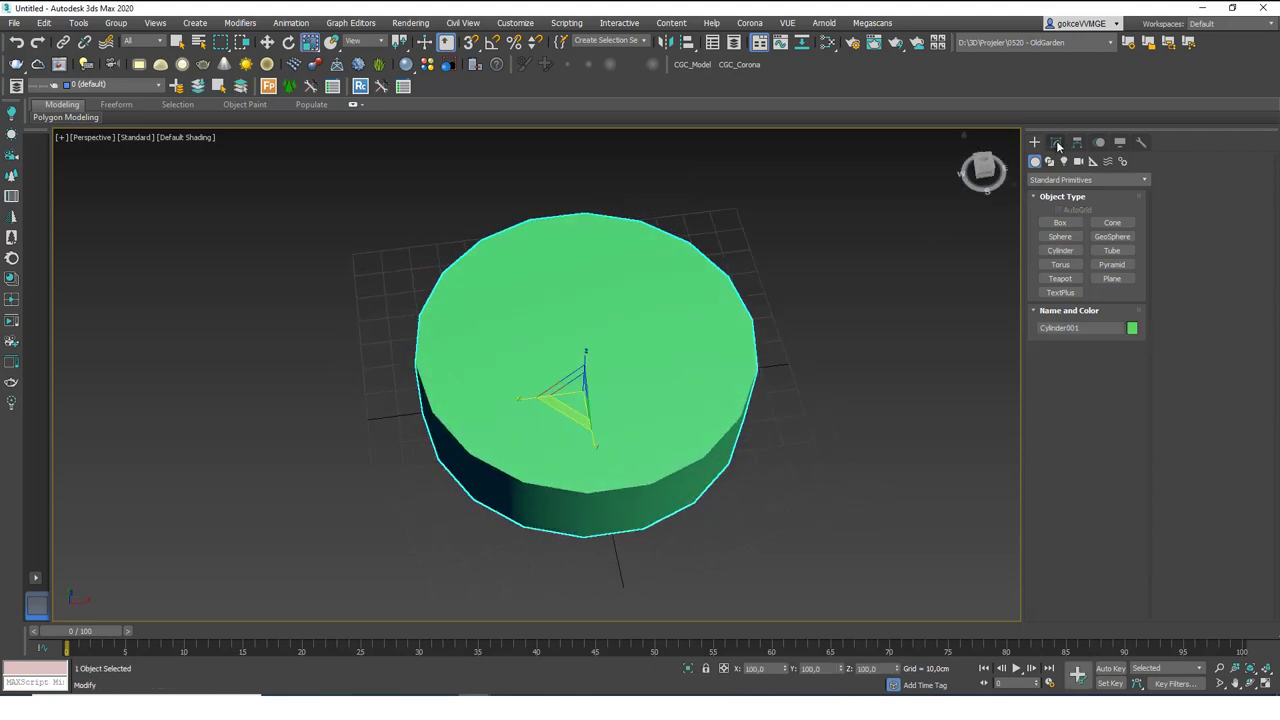
pyautogui.click(1056, 143)
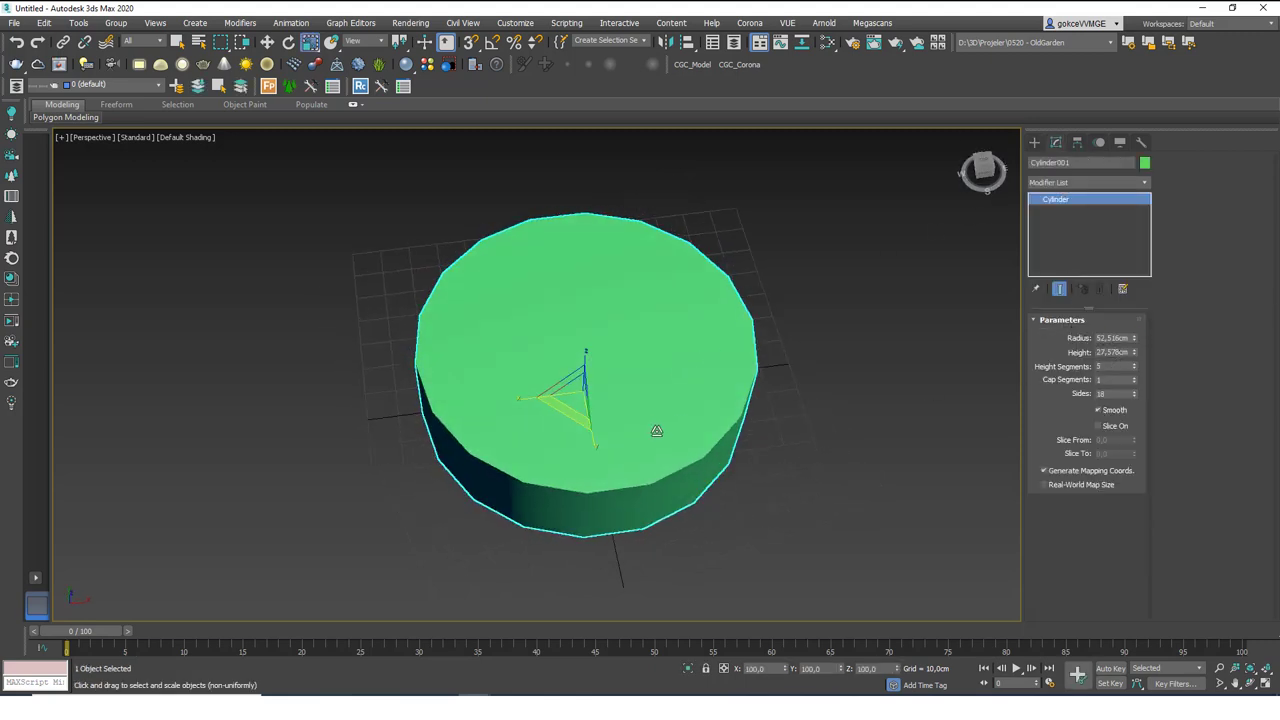
# - Display edged faces and set the cylinder's radius to 50 cm, height to 5 cm and height segments to 1
pyautogui.press('F4')
pyautogui.keyDown('alt'); pyautogui.moveTo(660, 429); pyautogui.dragTo(697, 430, button='middle'); pyautogui.keyUp('alt')
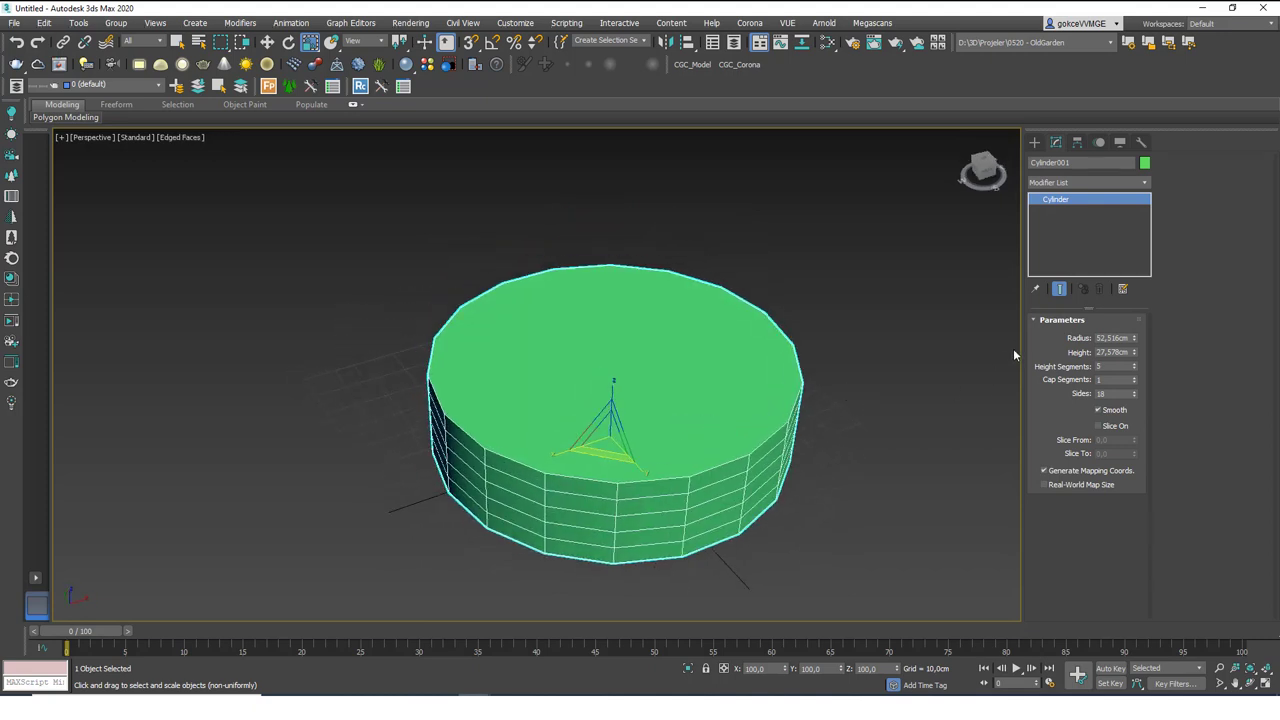
pyautogui.doubleClick(1112, 337)
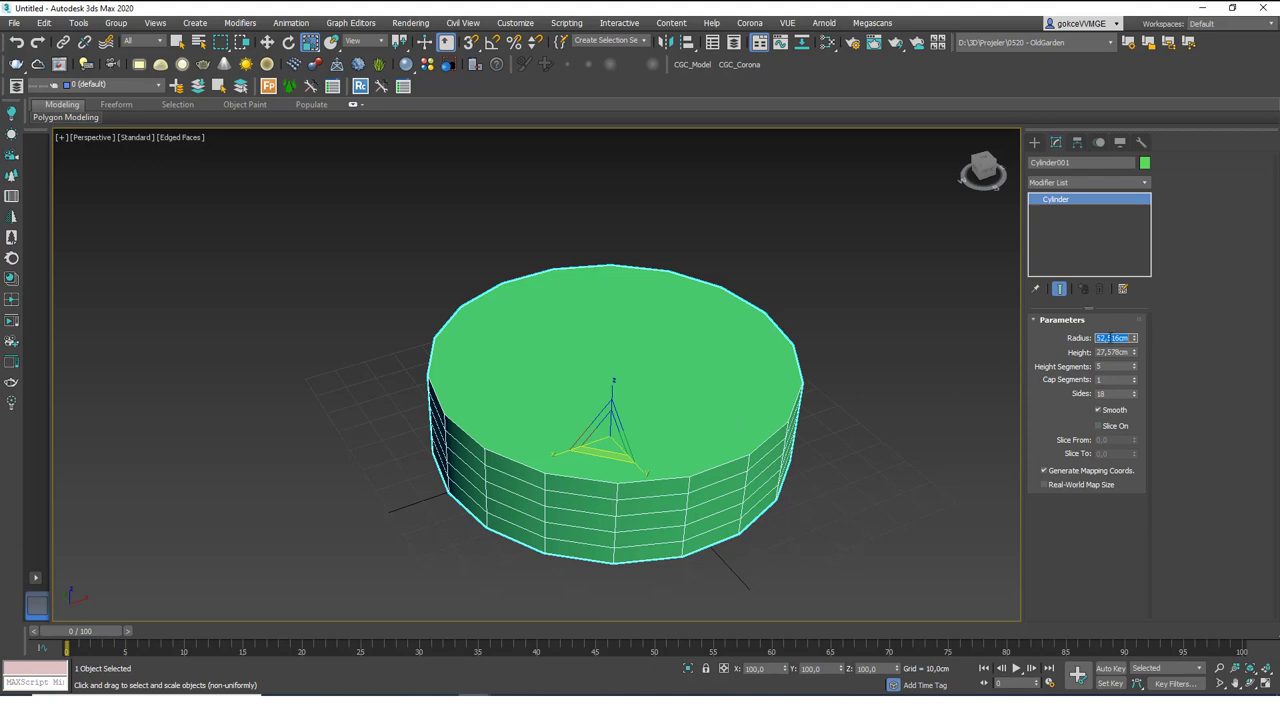
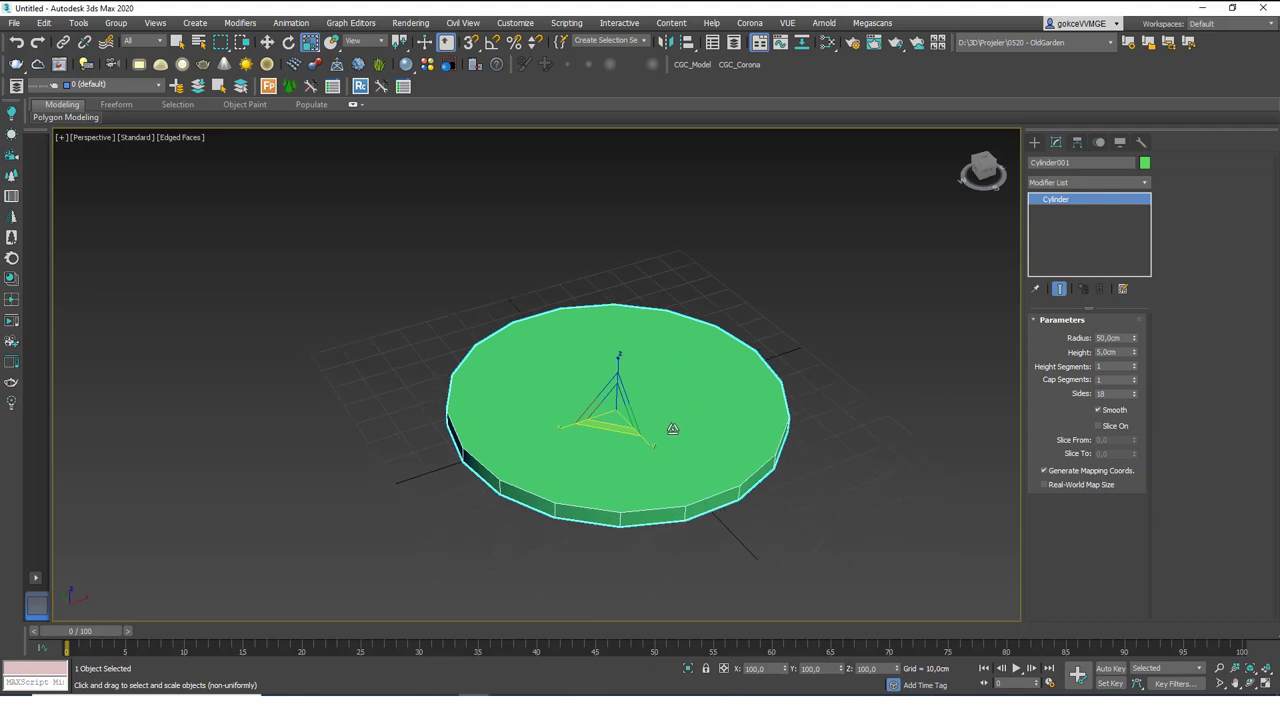
# - Position the cylinder at X 0, Y 0 and Z 70 cm
pyautogui.press('w')
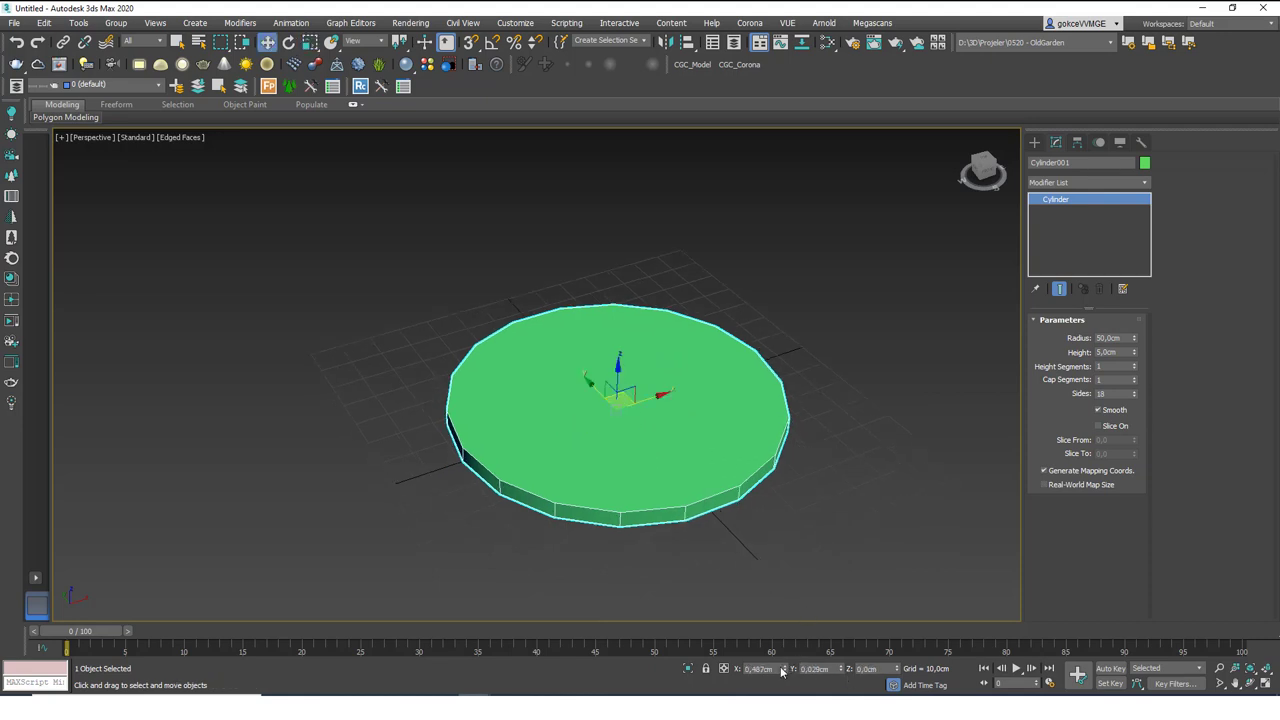
pyautogui.rightClick(785, 672)
pyautogui.rightClick(840, 672)
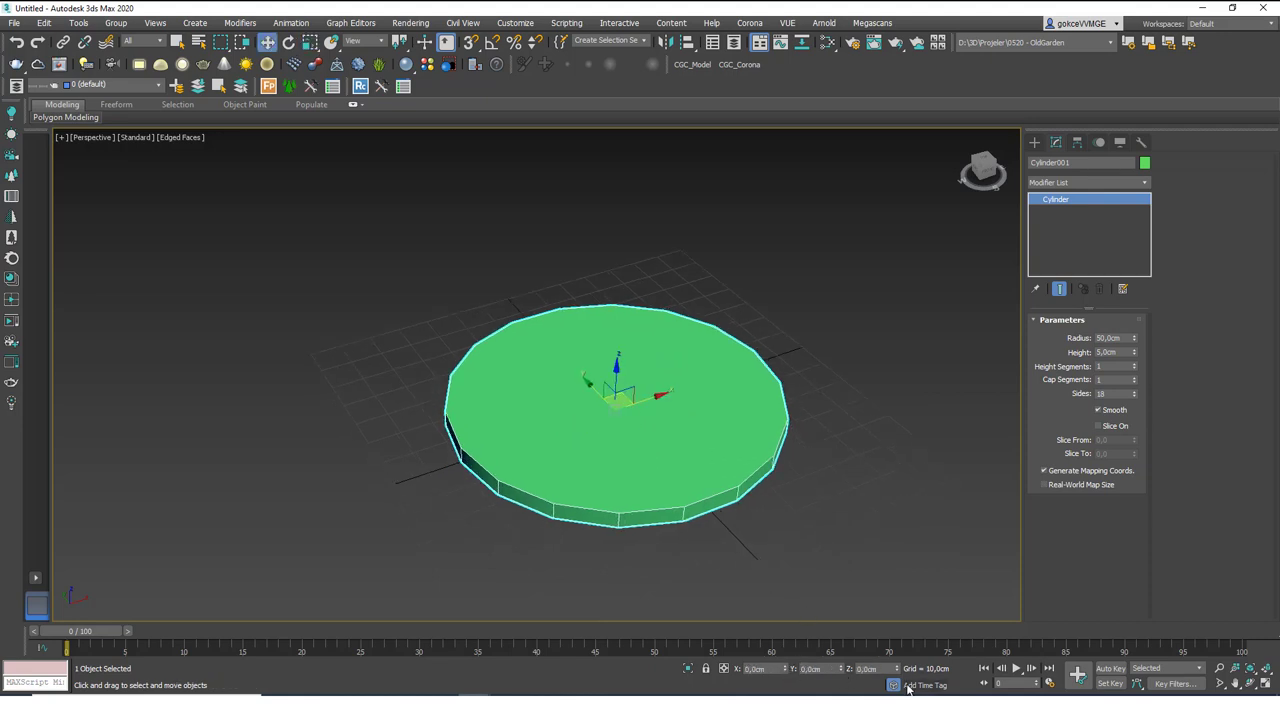
pyautogui.keyDown('alt'); pyautogui.moveTo(737, 406); pyautogui.dragTo(772, 392, button='middle'); pyautogui.keyUp('alt')
pyautogui.moveTo(885, 668); pyautogui.dragTo(839, 652)
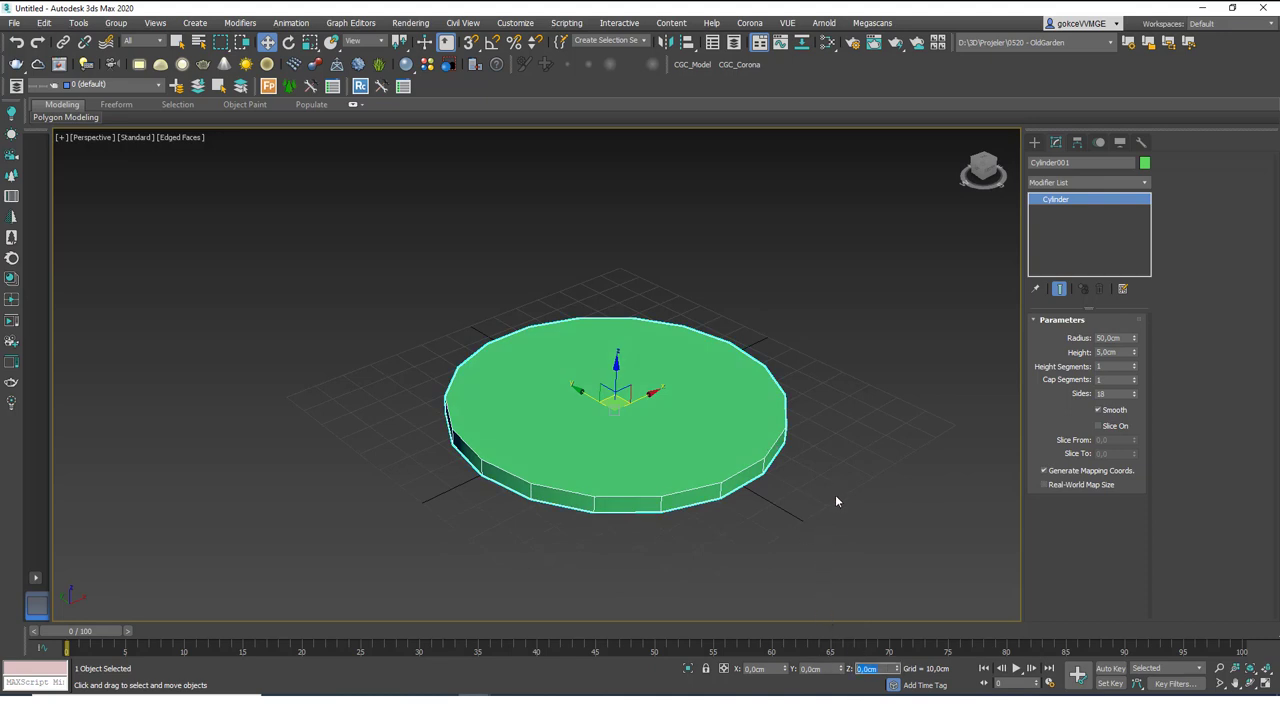
pyautogui.write('70')
pyautogui.press('Return')
# - In the top view, create a box on the grid beside the cylinder, about 64 cm long, 104 cm wide and 20 cm high
pyautogui.keyDown('alt'); pyautogui.moveTo(734, 475); pyautogui.dragTo(687, 469, button='middle'); pyautogui.keyUp('alt')
pyautogui.scroll(-2, 687, 469)
pyautogui.click(1034, 142)
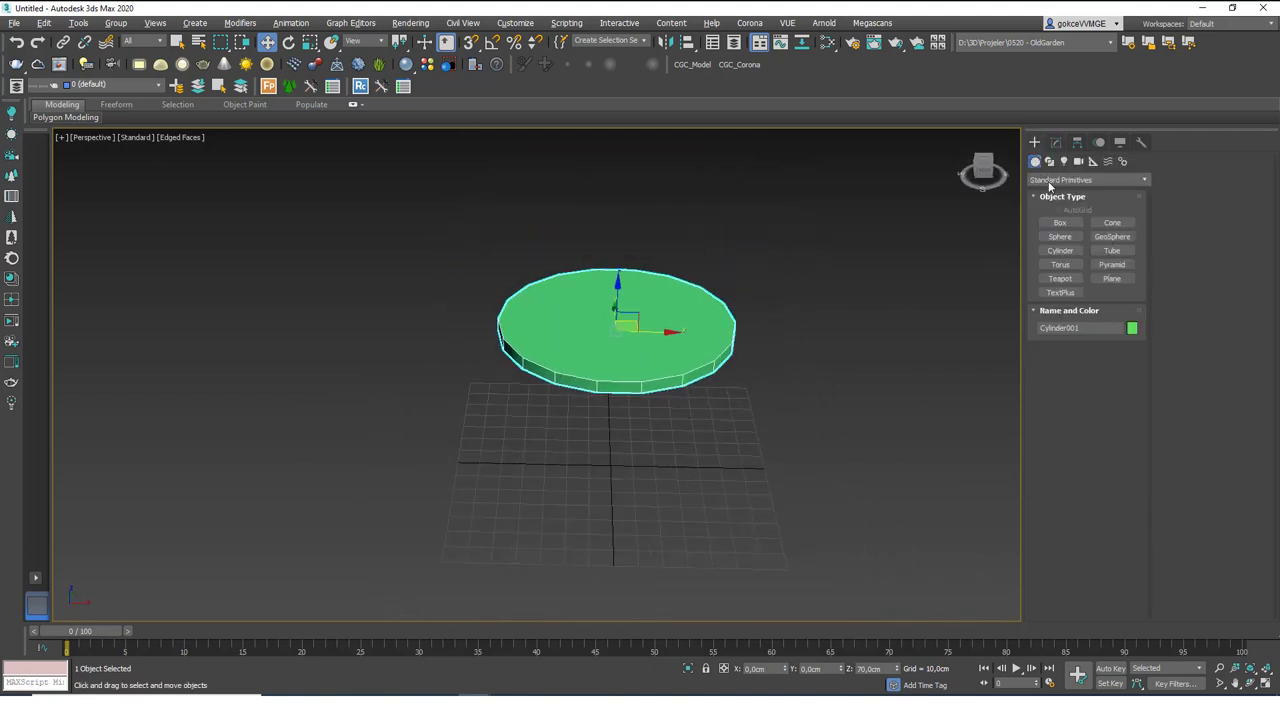
pyautogui.click(1059, 222)
pyautogui.keyDown('alt'); pyautogui.moveTo(780, 440); pyautogui.dragTo(678, 436, button='middle'); pyautogui.keyUp('alt')
pyautogui.press('t')
pyautogui.scroll(1, 674, 420)
pyautogui.scroll(-4, 737, 441)
pyautogui.moveTo(726, 344); pyautogui.dragTo(917, 459)
pyautogui.click(910, 415)
pyautogui.rightClick(909, 414)
pyautogui.moveTo(676, 440)
pyautogui.keyDown('alt'); pyautogui.mouseDown(button='middle')
pyautogui.moveTo(670, 405)
pyautogui.moveTo(725, 410)
pyautogui.mouseUp(button='middle'); pyautogui.keyUp('alt')
pyautogui.press('F3')
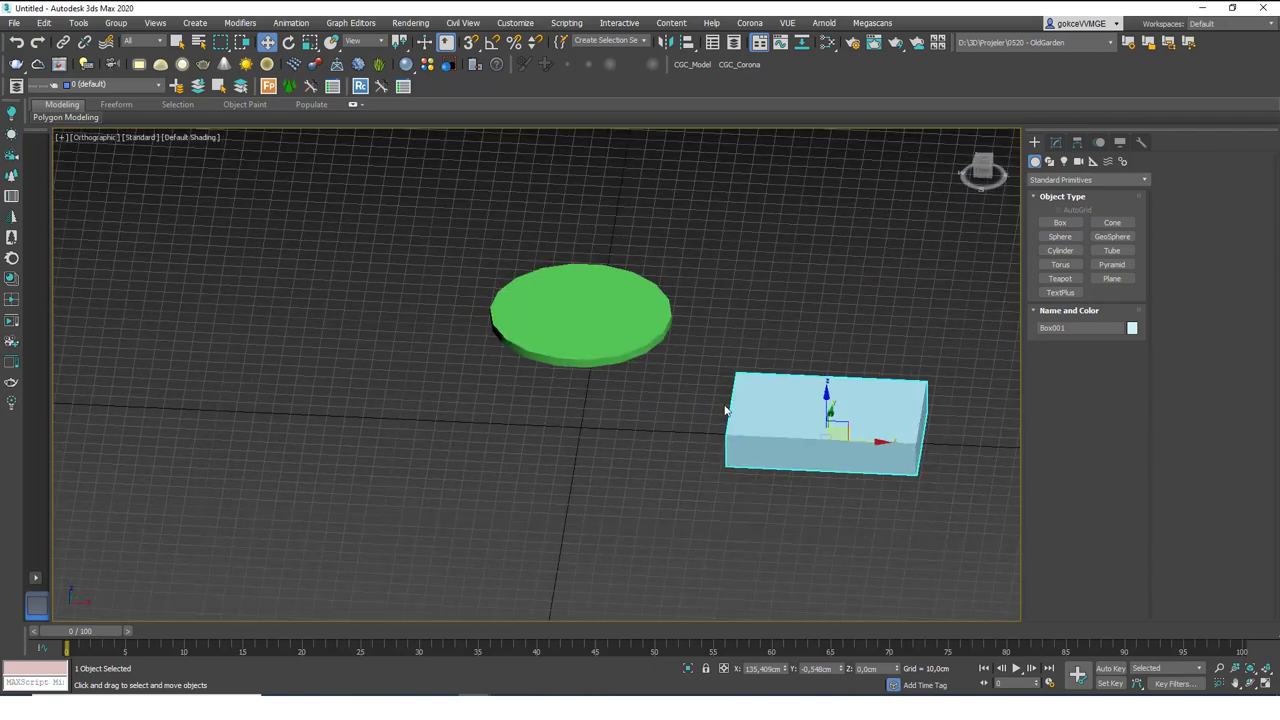
# - Open the box's parameters for modification and position it at X 100 cm and Y 0
pyautogui.click(1056, 142)
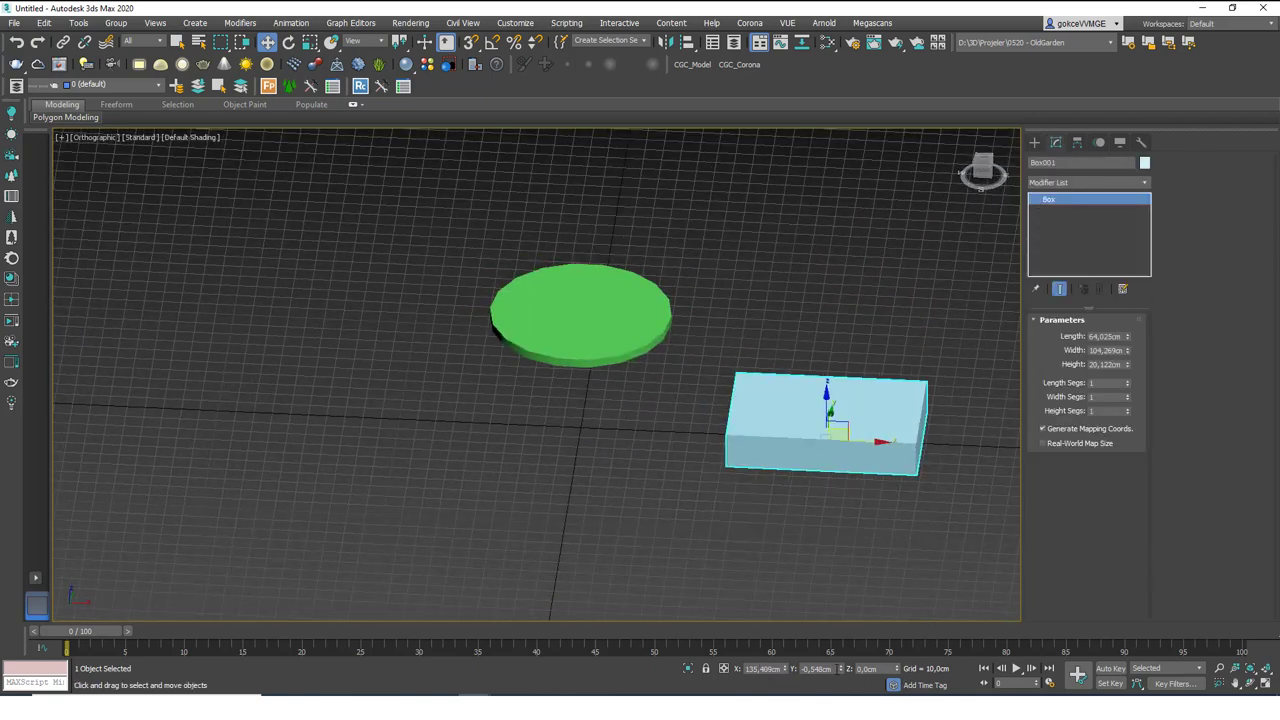
pyautogui.rightClick(841, 668)
pyautogui.doubleClick(766, 668)
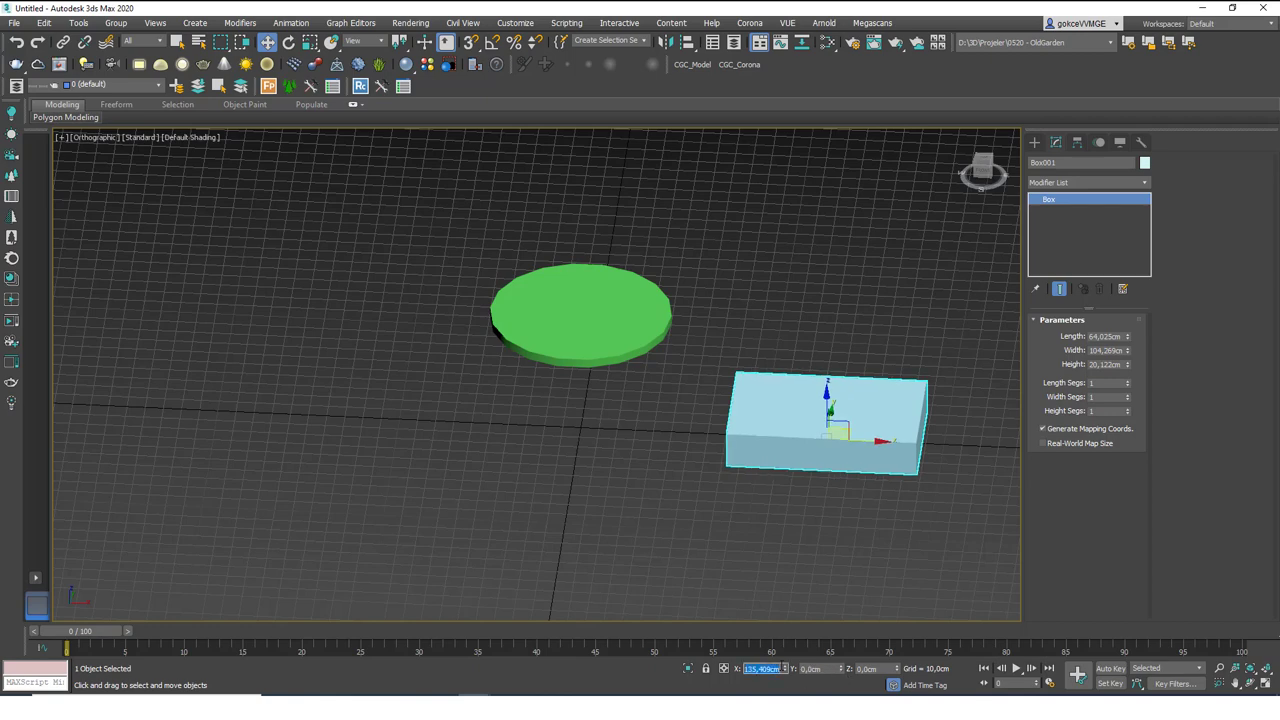
pyautogui.write('100')
pyautogui.press('Return')
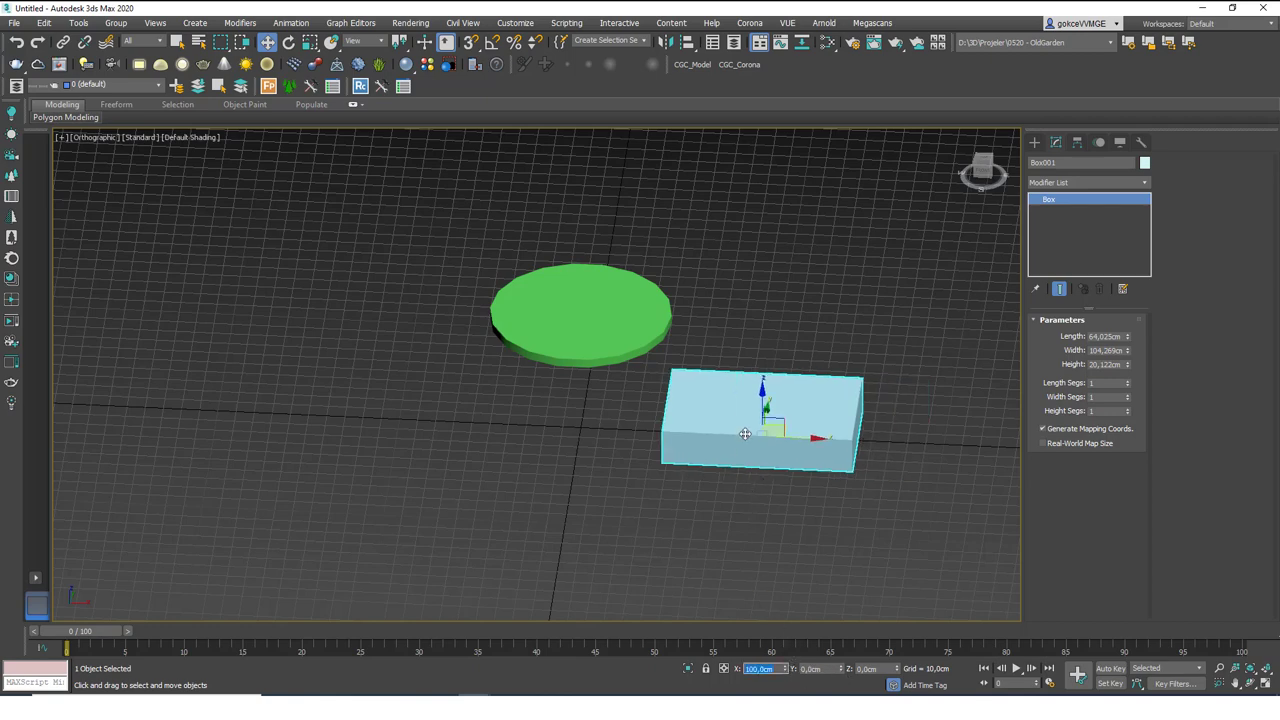
# - Set the box's length, width and height to 50 cm each
pyautogui.keyDown('alt'); pyautogui.moveTo(745, 433); pyautogui.dragTo(826, 595, button='middle'); pyautogui.keyUp('alt')
pyautogui.keyDown('alt'); pyautogui.moveTo(700, 469); pyautogui.dragTo(710, 438, button='middle'); pyautogui.keyUp('alt')
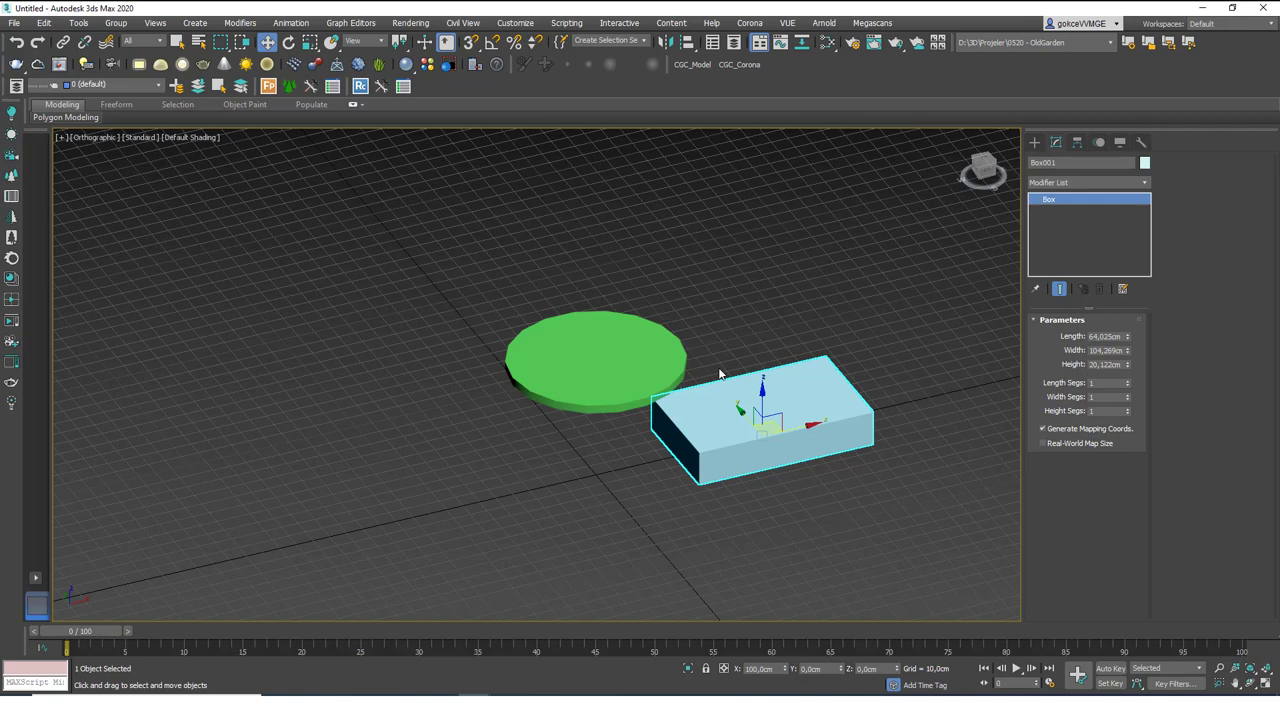
pyautogui.doubleClick(1103, 337)
pyautogui.write('50')
pyautogui.press('Tab')
pyautogui.write('5')
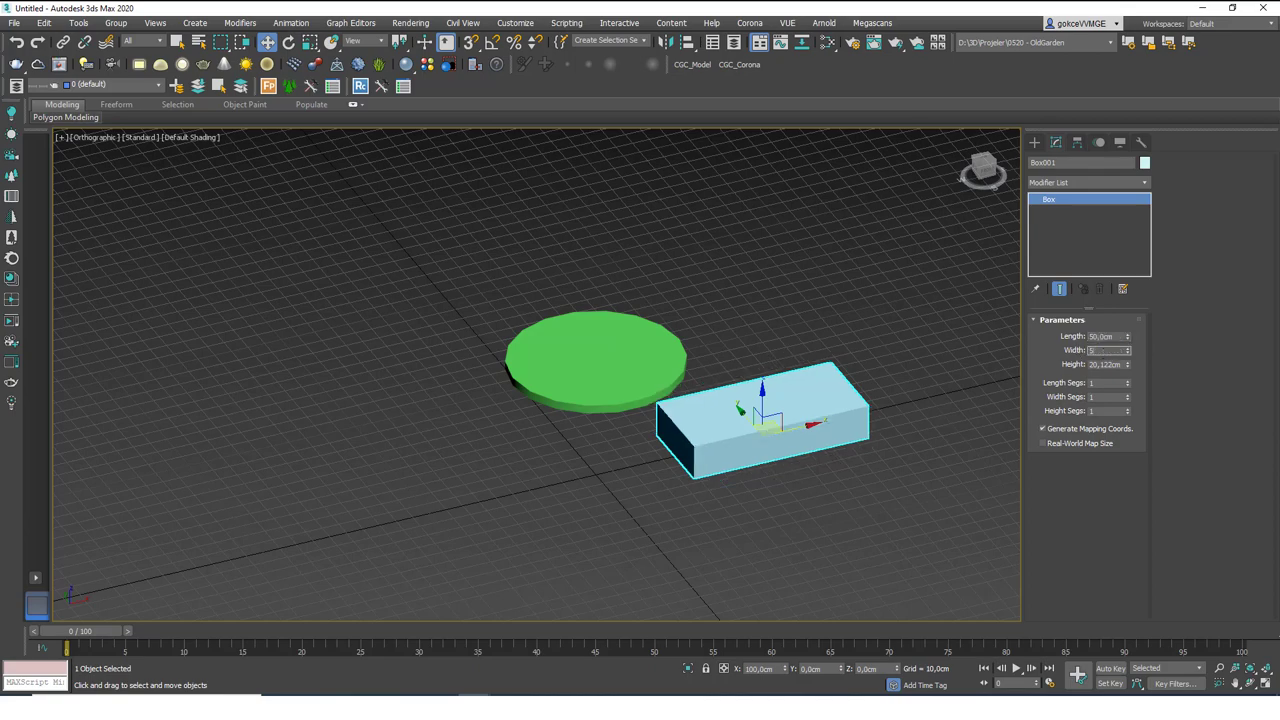
pyautogui.write('0')
pyautogui.press('Tab')
pyautogui.write('50')
pyautogui.press('Tab')
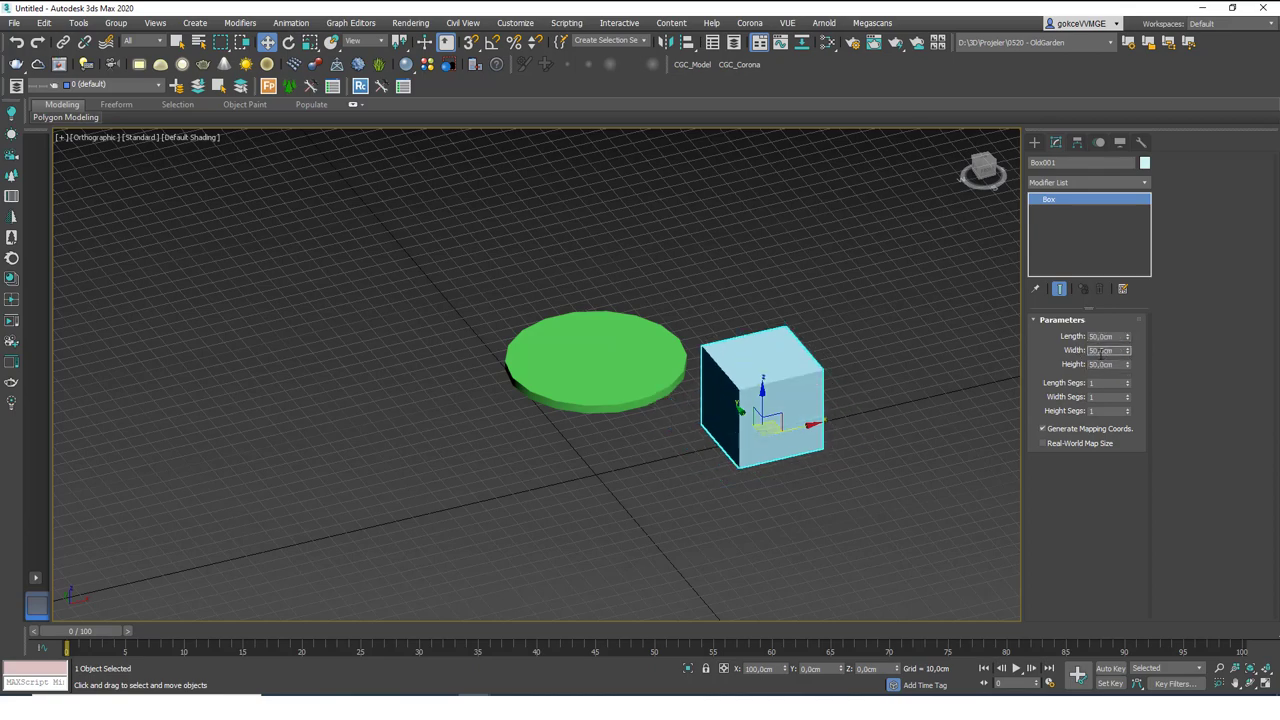
# - Switch the viewport back to perspective with both objects in view and deselect the box
pyautogui.keyDown('alt'); pyautogui.moveTo(746, 426); pyautogui.dragTo(743, 481, button='middle'); pyautogui.keyUp('alt')
pyautogui.scroll(2, 654, 464)
pyautogui.press('p')
pyautogui.press('z')
pyautogui.scroll(-5, 686, 430)
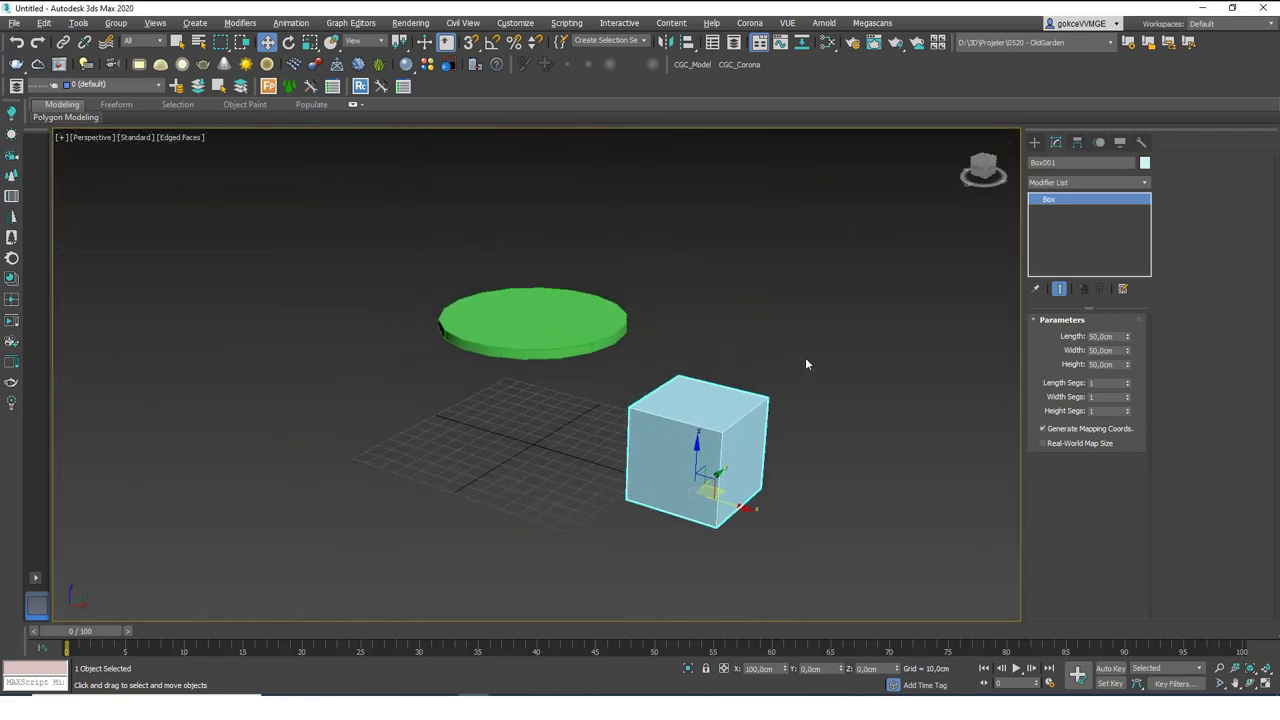
pyautogui.click(805, 359)
pyautogui.keyDown('alt'); pyautogui.moveTo(645, 400); pyautogui.dragTo(693, 430, button='middle'); pyautogui.keyUp('alt')
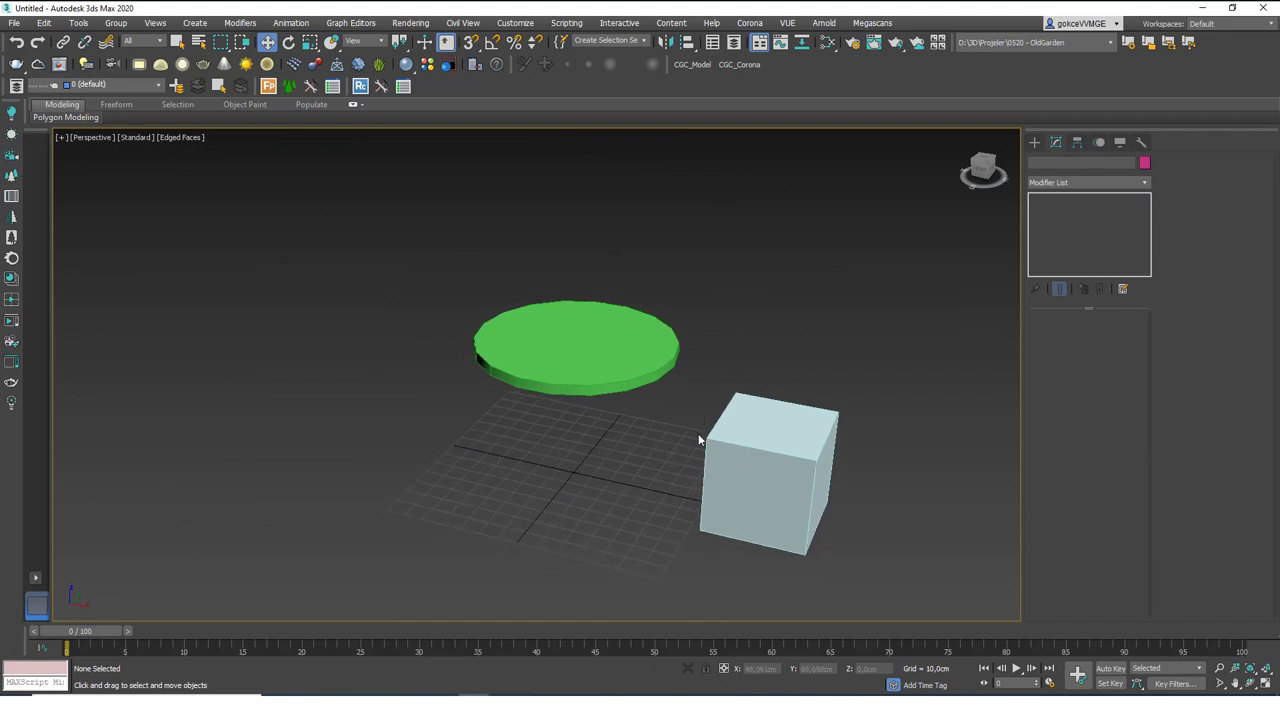
pyautogui.scroll(4, 709, 429)
pyautogui.scroll(-4, 706, 431)
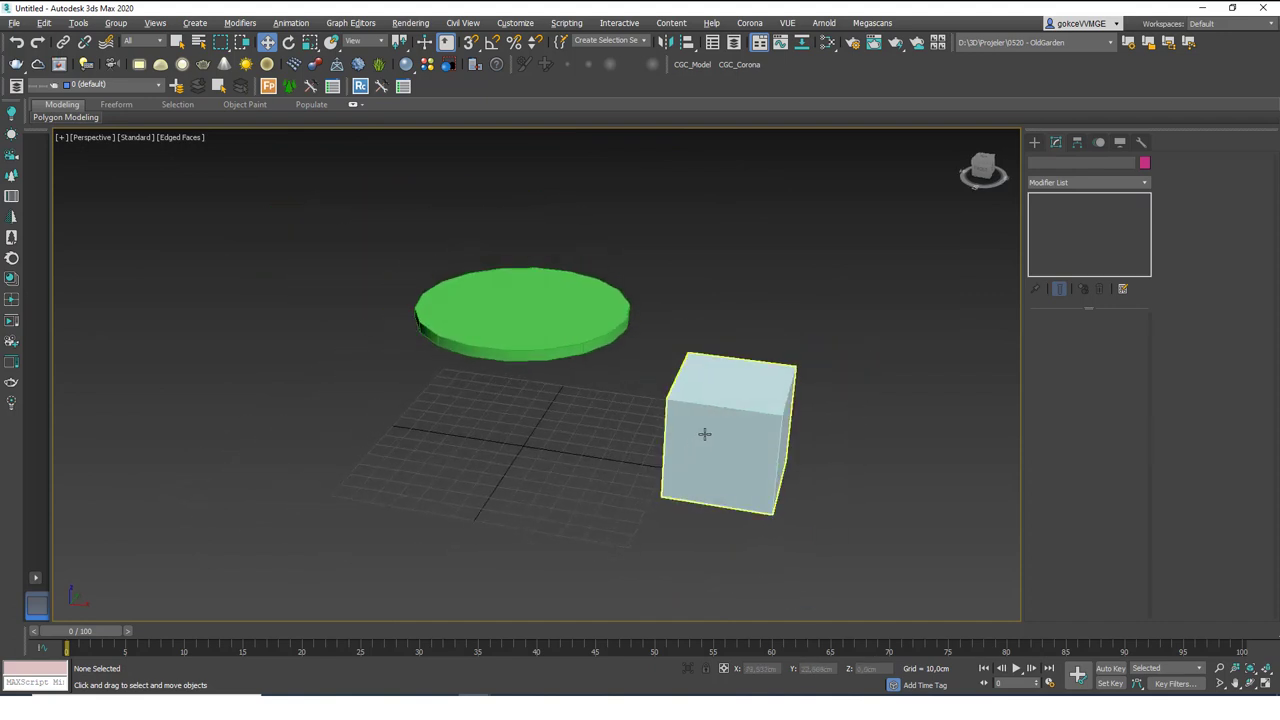
# - Move only the box's pivot along X toward the grid centre to about X 28 cm, and undo a trial move made with it
pyautogui.click(735, 413)
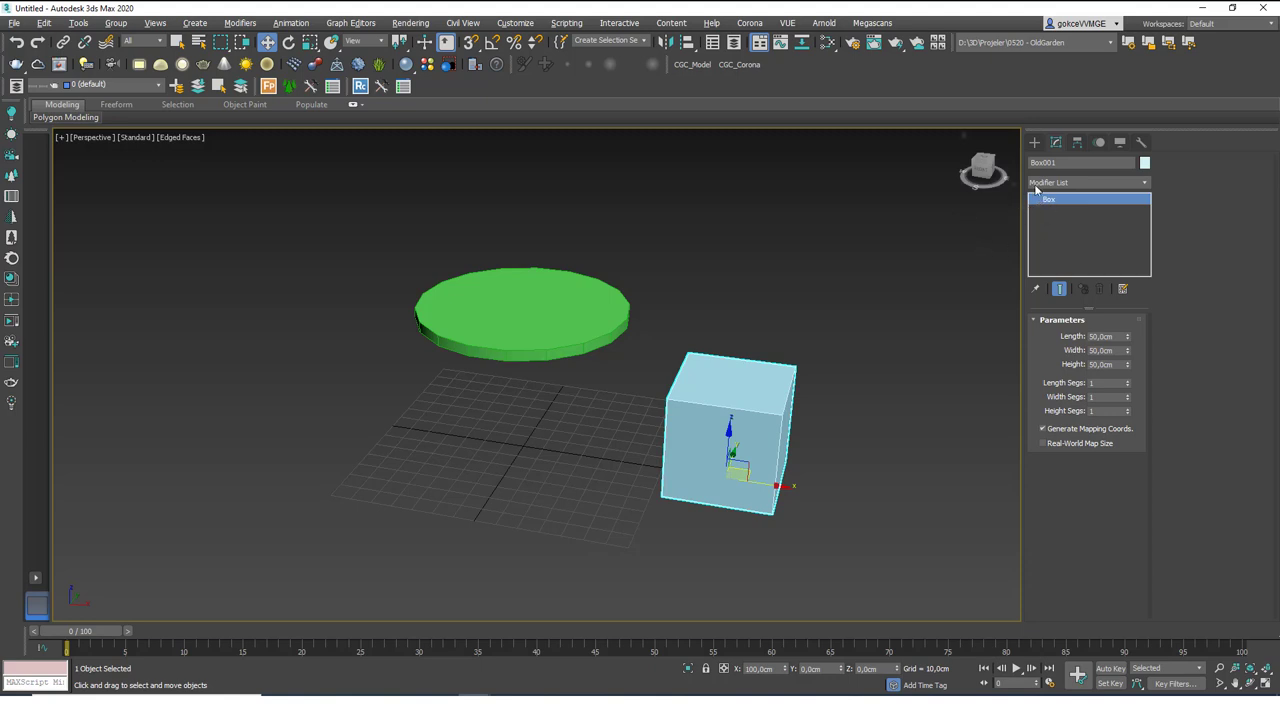
pyautogui.click(1077, 145)
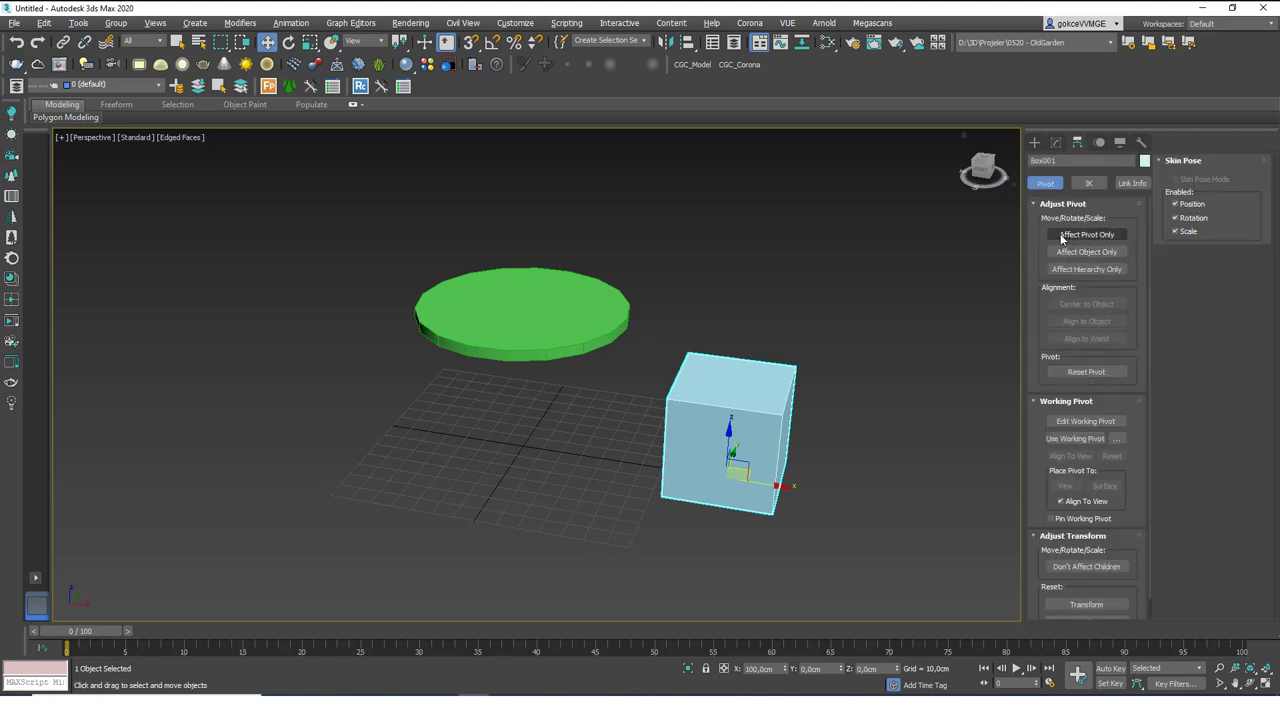
pyautogui.click(1064, 235)
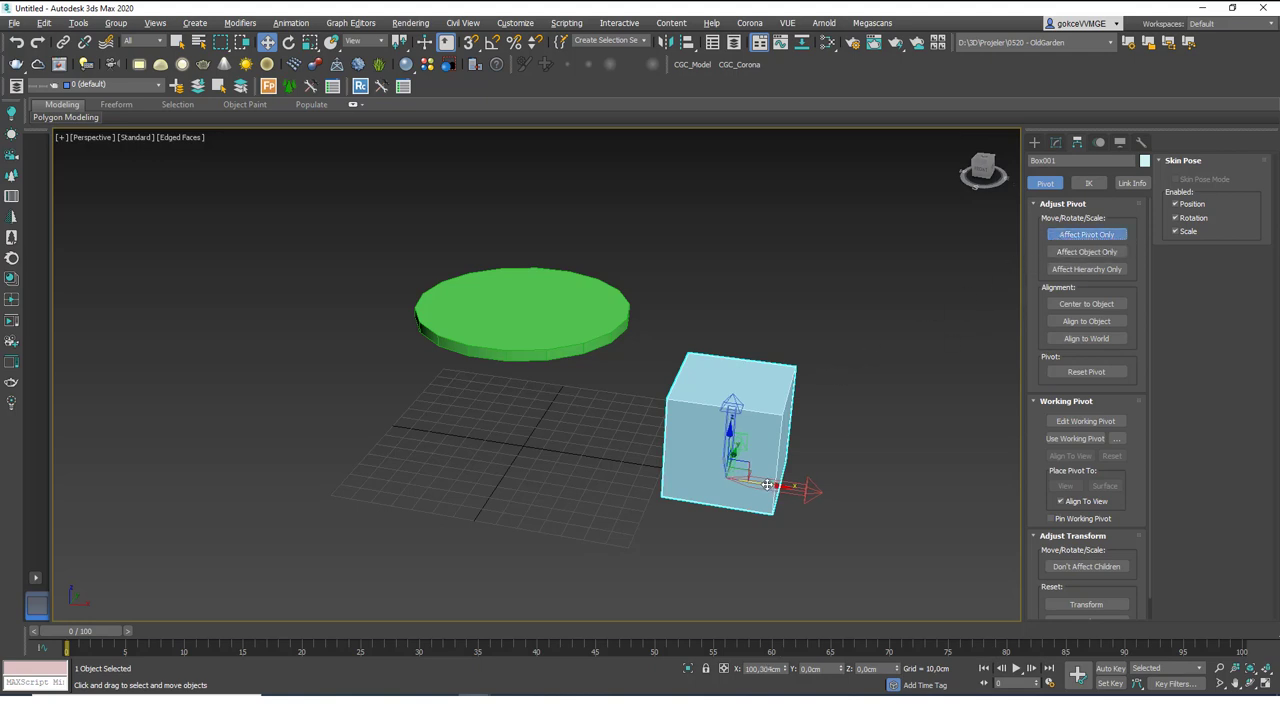
pyautogui.moveTo(807, 484); pyautogui.dragTo(620, 472)
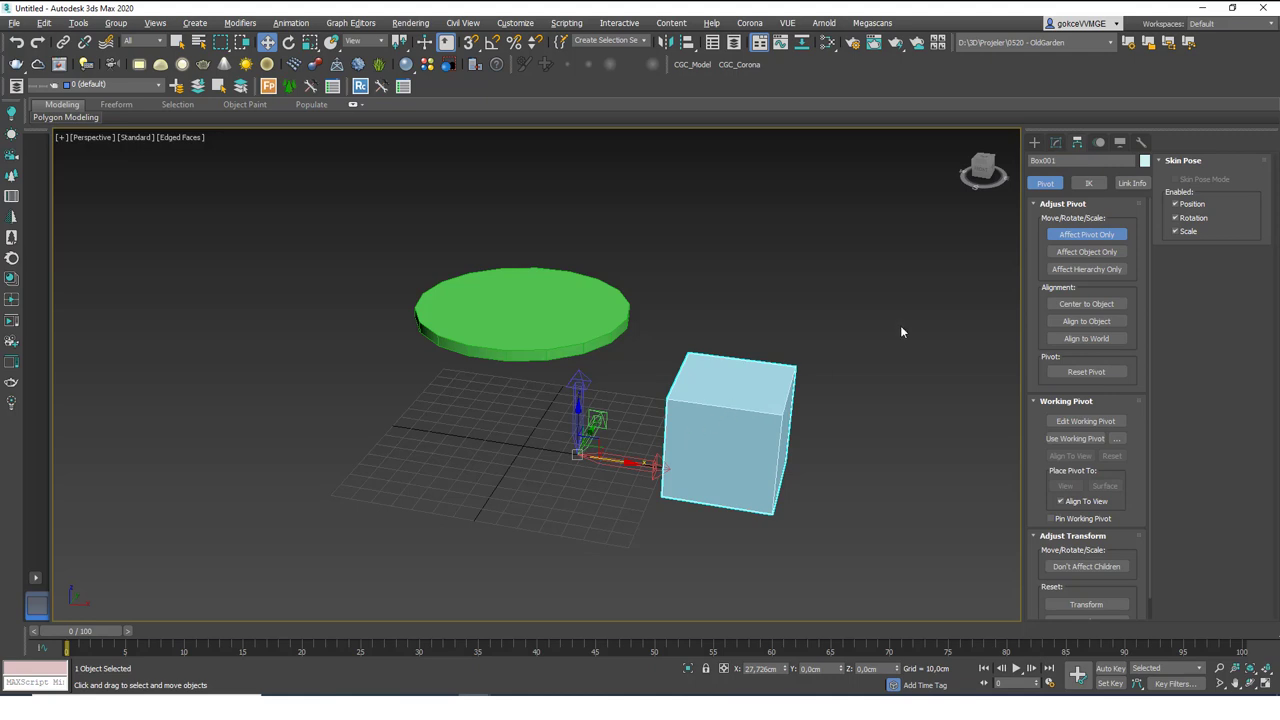
pyautogui.click(1082, 236)
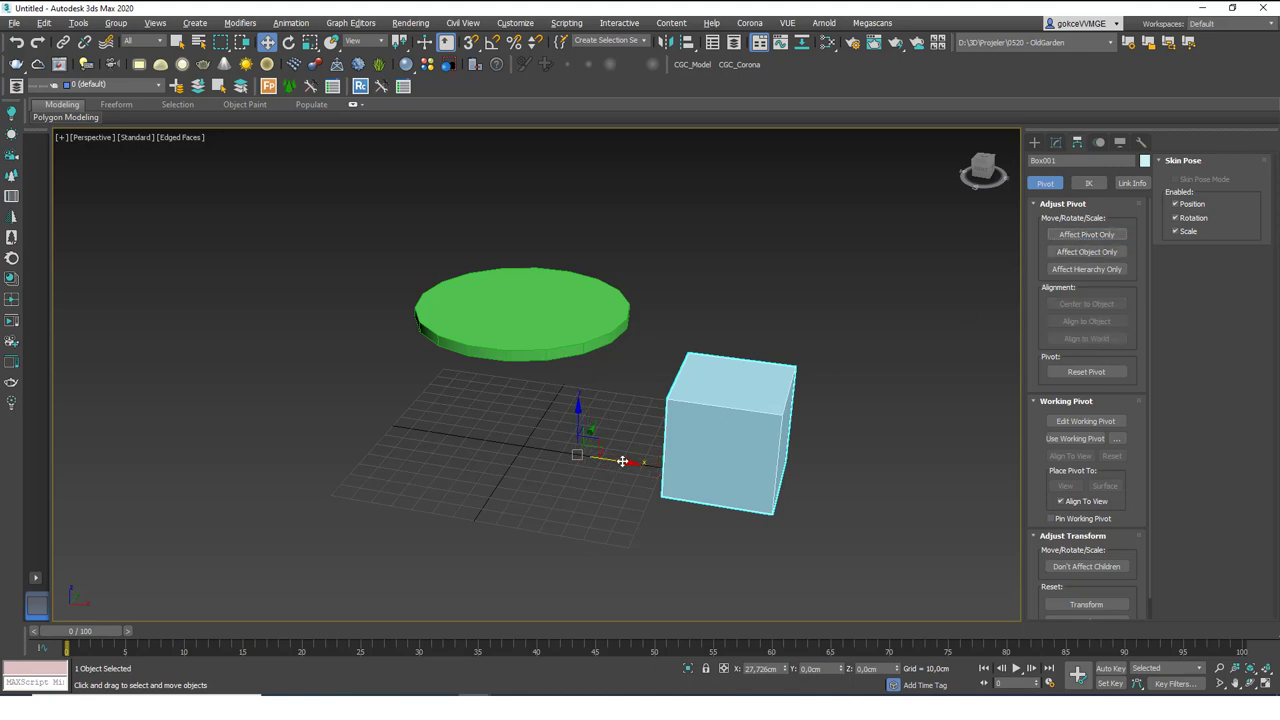
pyautogui.moveTo(624, 458); pyautogui.dragTo(565, 455)
pyautogui.hotkey('ctrl', 'z')
# - Place the box's pivot at the grid origin by zeroing its X position with Affect Pivot Only, and end pivot editing
pyautogui.click(1086, 234)
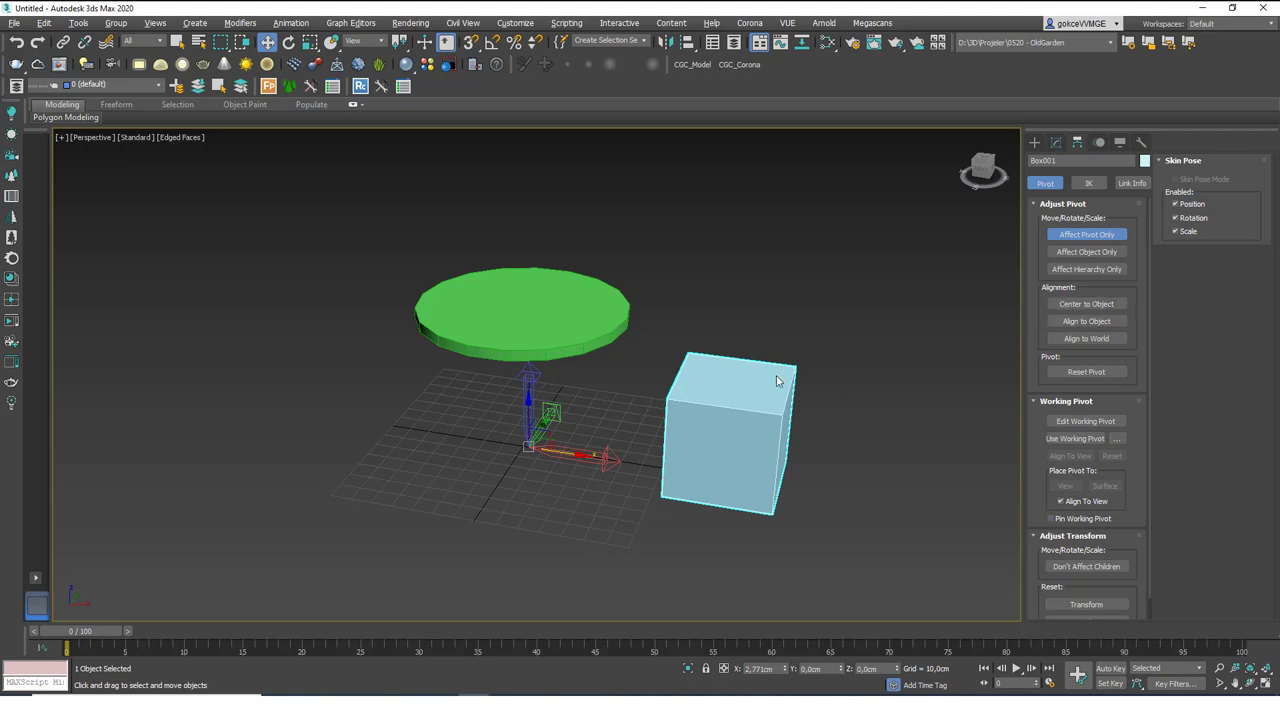
pyautogui.moveTo(605, 454)
pyautogui.keyDown('alt'); pyautogui.mouseDown(button='middle')
pyautogui.moveTo(577, 457)
pyautogui.moveTo(603, 483)
pyautogui.moveTo(606, 462)
pyautogui.mouseUp(button='middle'); pyautogui.keyUp('alt')
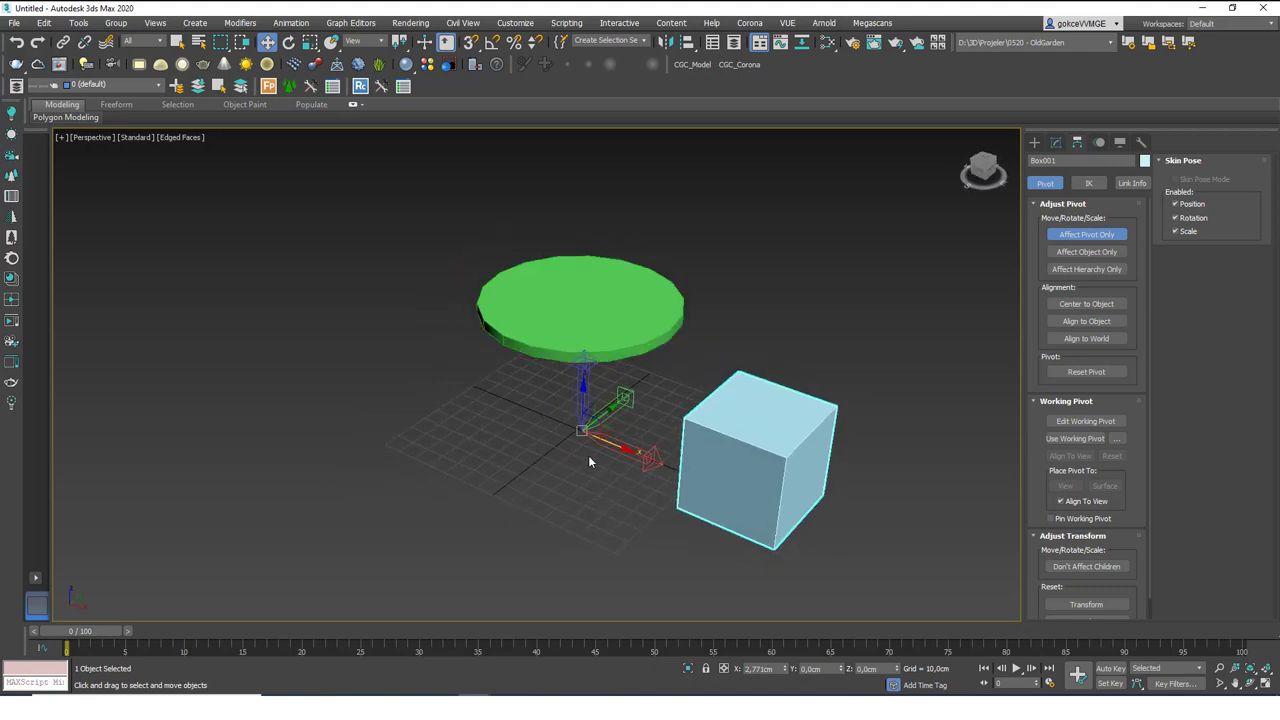
pyautogui.keyDown('alt'); pyautogui.moveTo(634, 473); pyautogui.dragTo(603, 366, button='middle'); pyautogui.keyUp('alt')
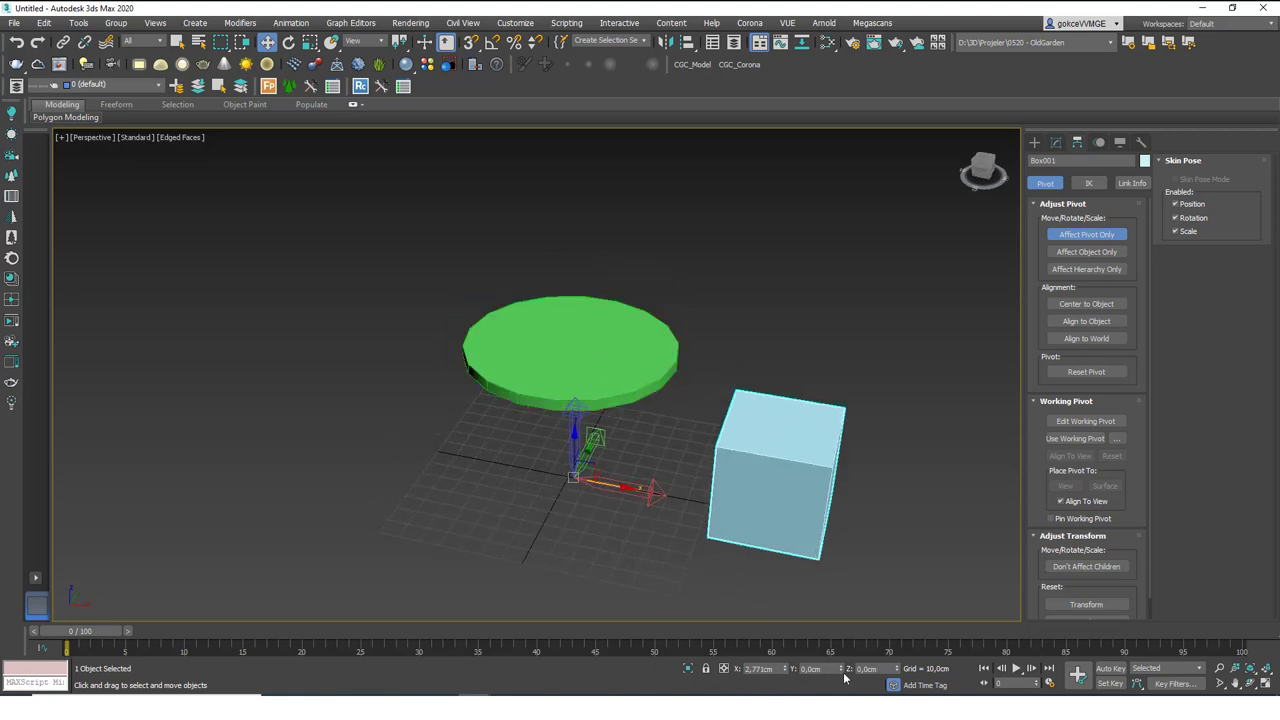
pyautogui.rightClick(783, 671)
pyautogui.keyDown('alt'); pyautogui.moveTo(558, 441); pyautogui.dragTo(596, 433, button='middle'); pyautogui.keyUp('alt')
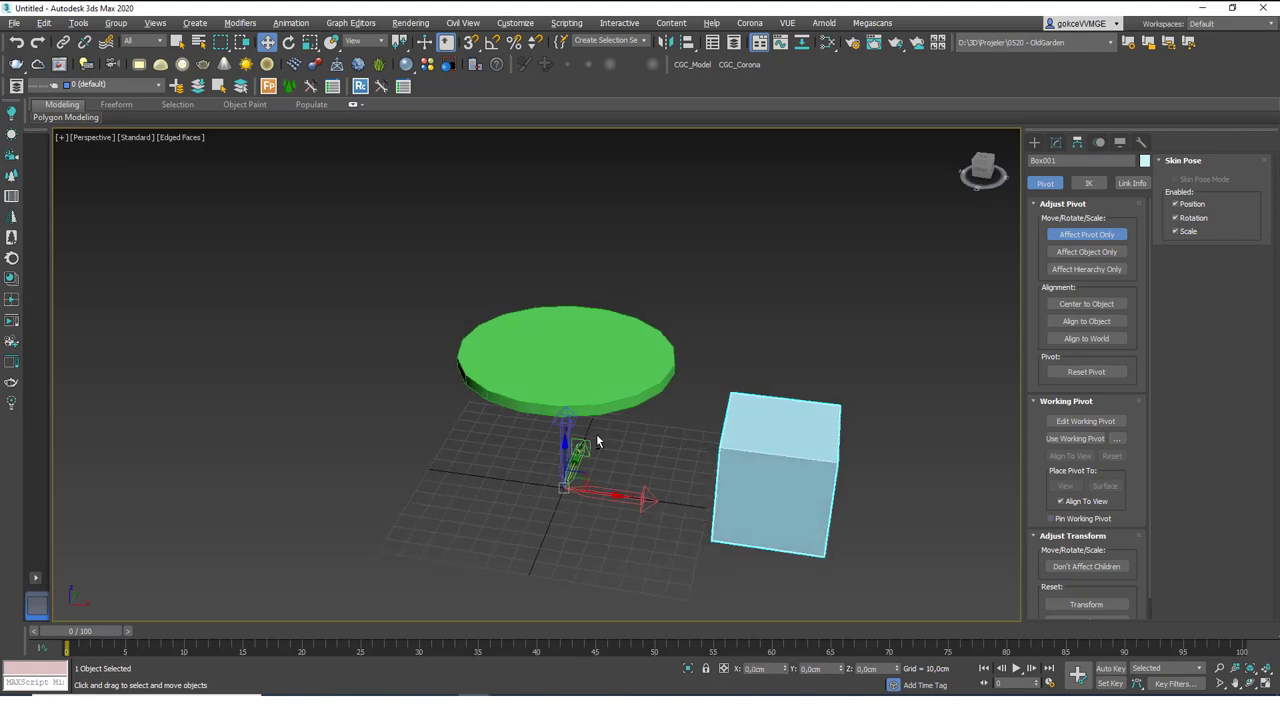
pyautogui.click(1058, 233)
# - Try rotating the box about the Z axis around its relocated pivot, and turn on angle snap
pyautogui.press('e')
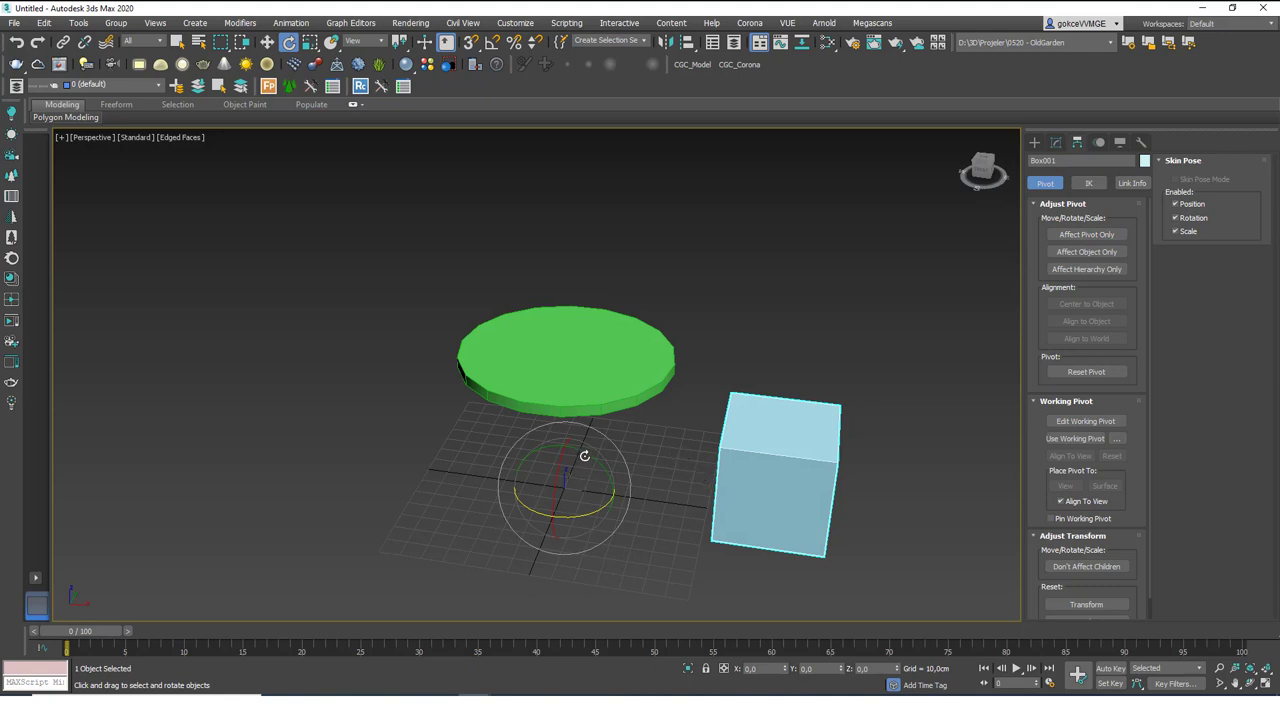
pyautogui.moveTo(584, 514); pyautogui.dragTo(924, 358)
pyautogui.keyDown('alt'); pyautogui.moveTo(600, 483); pyautogui.dragTo(600, 476, button='middle'); pyautogui.keyUp('alt')
pyautogui.scroll(-1, 600, 472)
pyautogui.press('a')
pyautogui.moveTo(600, 476); pyautogui.dragTo(603, 533, button='middle')
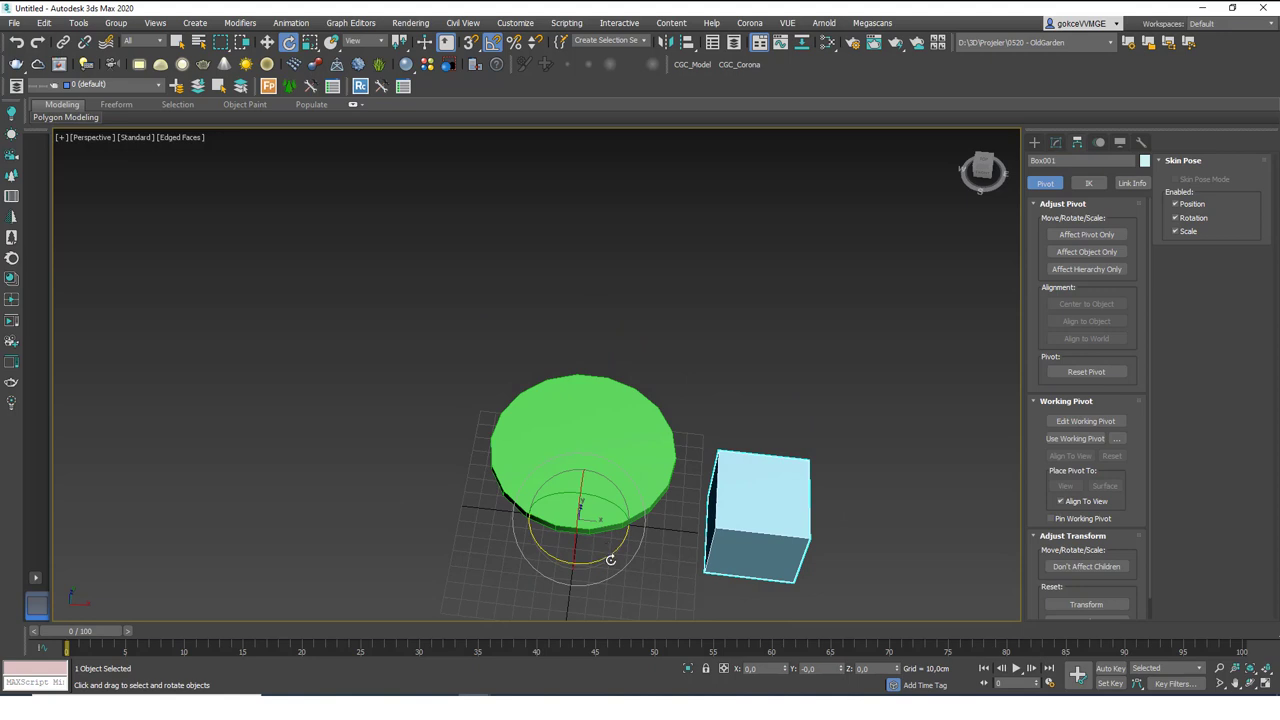
# - Clone the box by rotating it 90 degrees about Z around the origin, making 3 instances, and clear the selection
pyautogui.moveTo(606, 557)
pyautogui.keyDown('shift'); pyautogui.mouseDown()
pyautogui.moveTo(659, 527)
pyautogui.moveTo(671, 534)
pyautogui.mouseUp(); pyautogui.keyUp('shift')
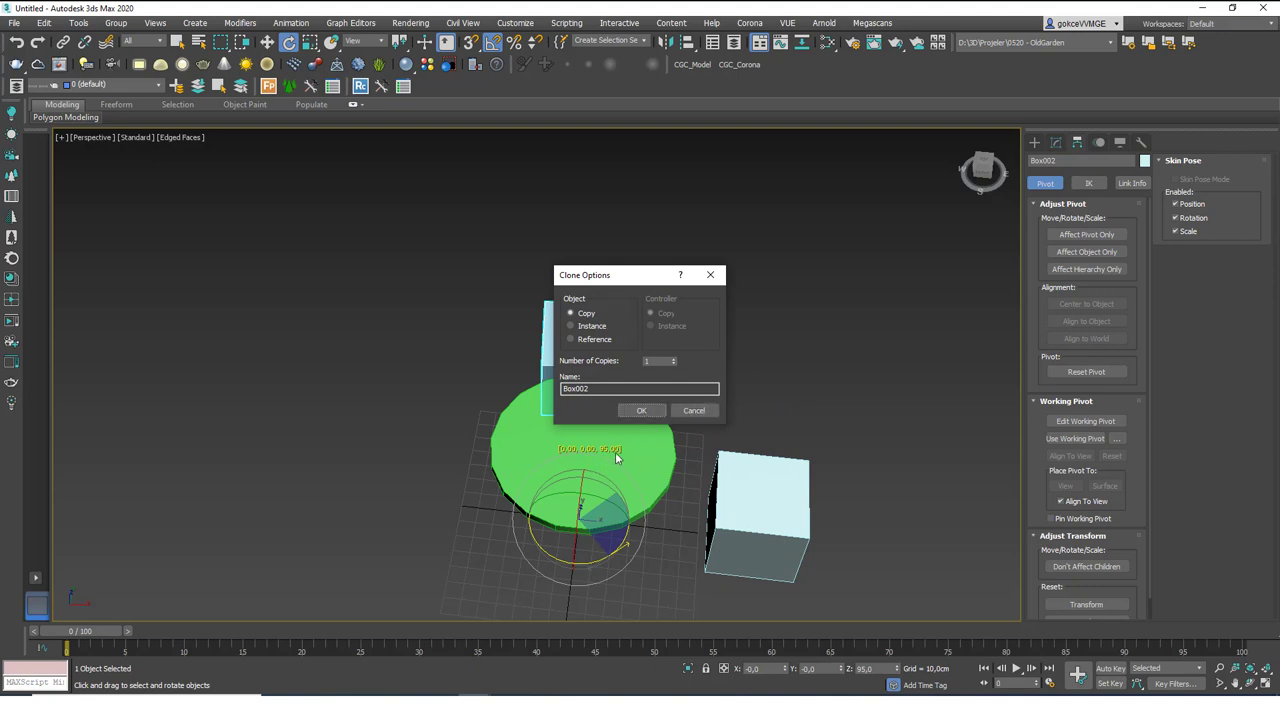
pyautogui.click(686, 414)
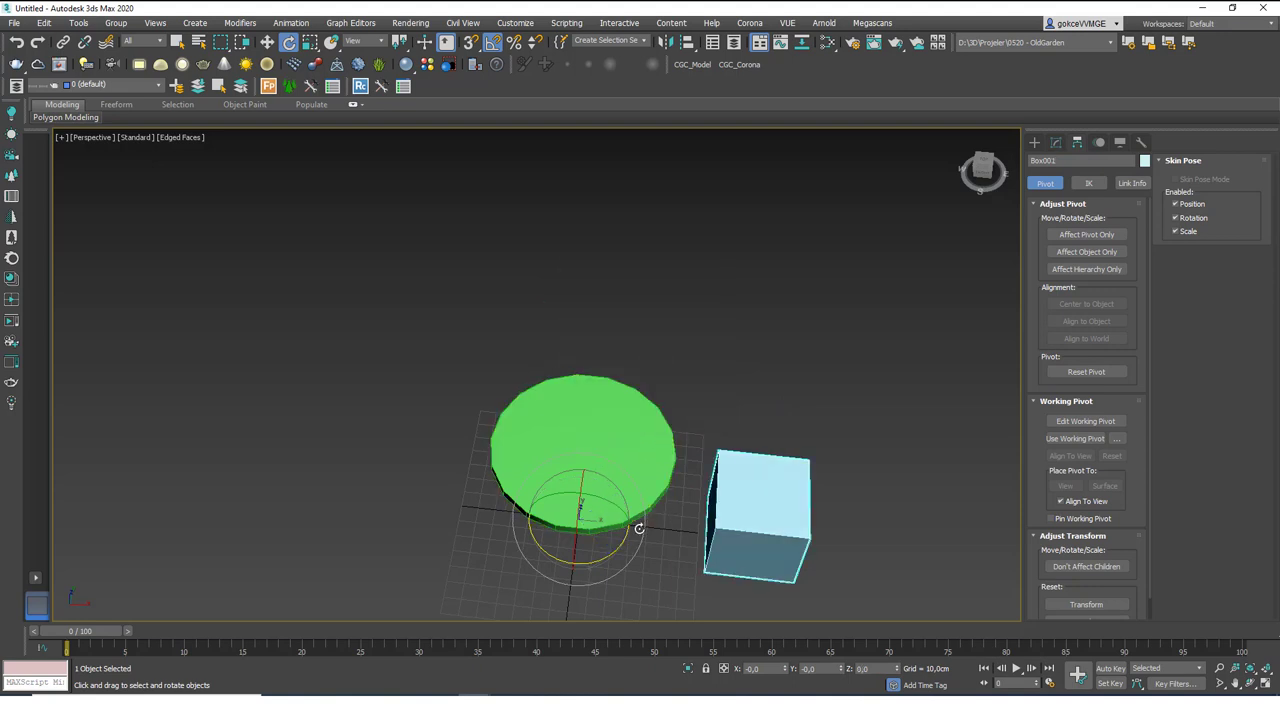
pyautogui.keyDown('shift'); pyautogui.moveTo(590, 557); pyautogui.dragTo(648, 534); pyautogui.keyUp('shift')
pyautogui.click(584, 326)
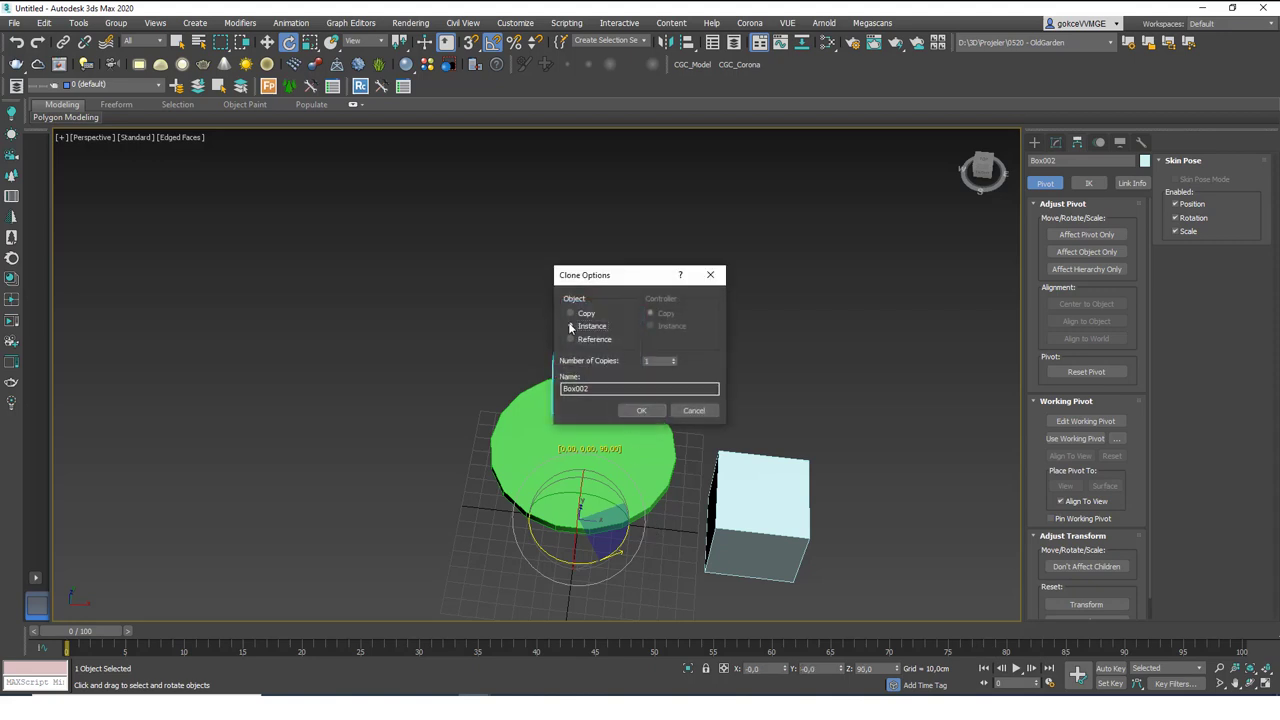
pyautogui.doubleClick(652, 361)
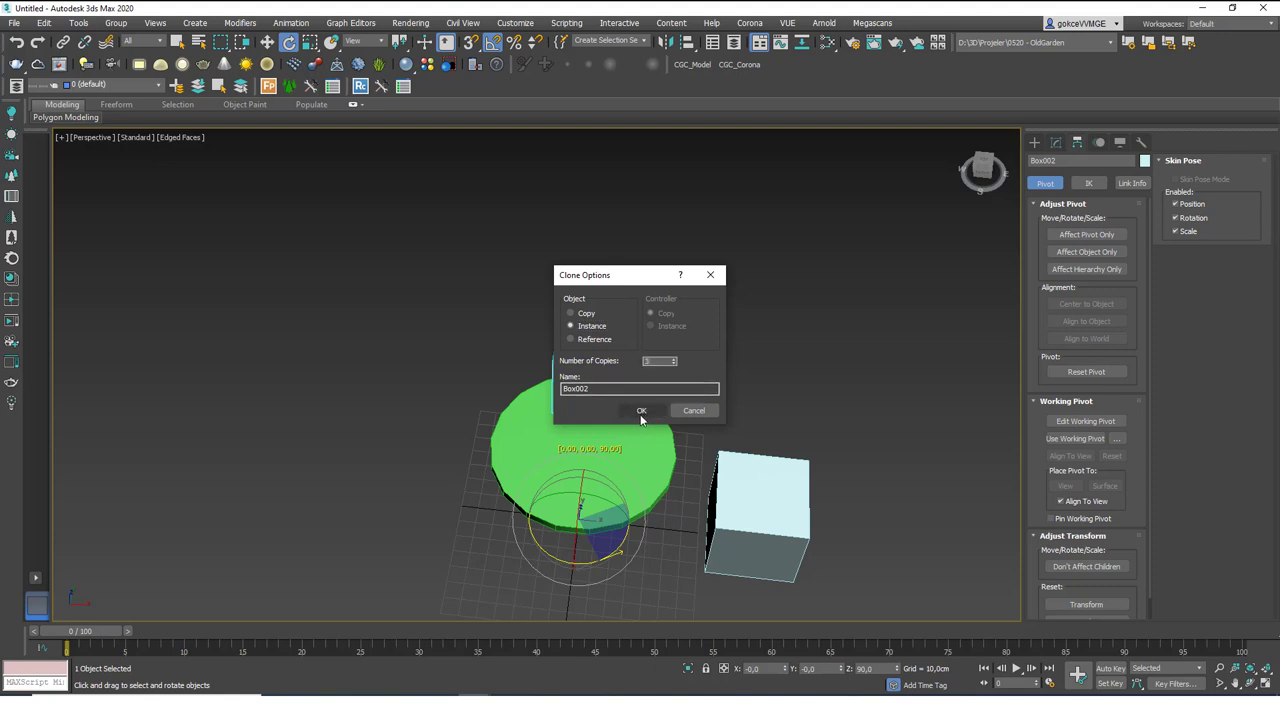
pyautogui.click(642, 413)
pyautogui.moveTo(654, 425)
pyautogui.mouseDown(button='middle')
pyautogui.moveTo(641, 369)
pyautogui.moveTo(628, 452)
pyautogui.mouseUp(button='middle')
pyautogui.scroll(-2, 645, 399)
pyautogui.moveTo(700, 410); pyautogui.dragTo(609, 413, button='middle')
pyautogui.click(760, 315)
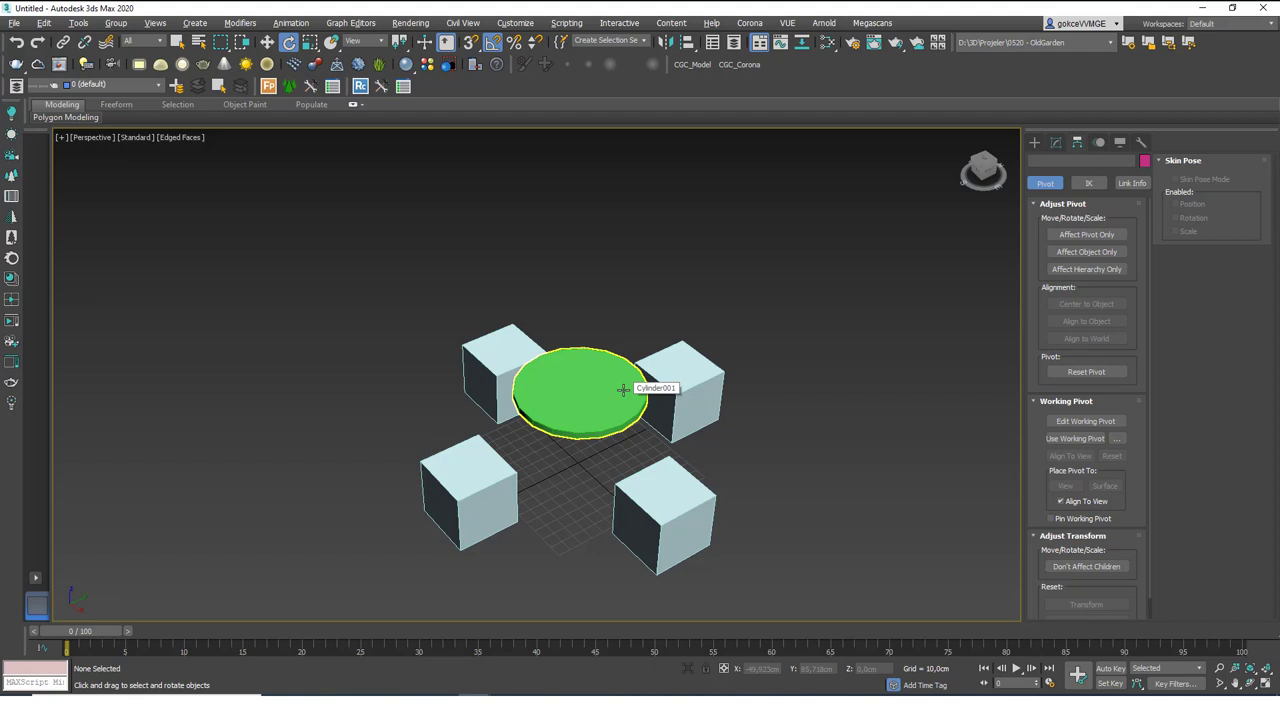
# - Delete three of the four boxes around the cylinder, keeping only the front-left one
pyautogui.keyDown('alt'); pyautogui.moveTo(686, 460); pyautogui.dragTo(680, 437, button='middle'); pyautogui.keyUp('alt')
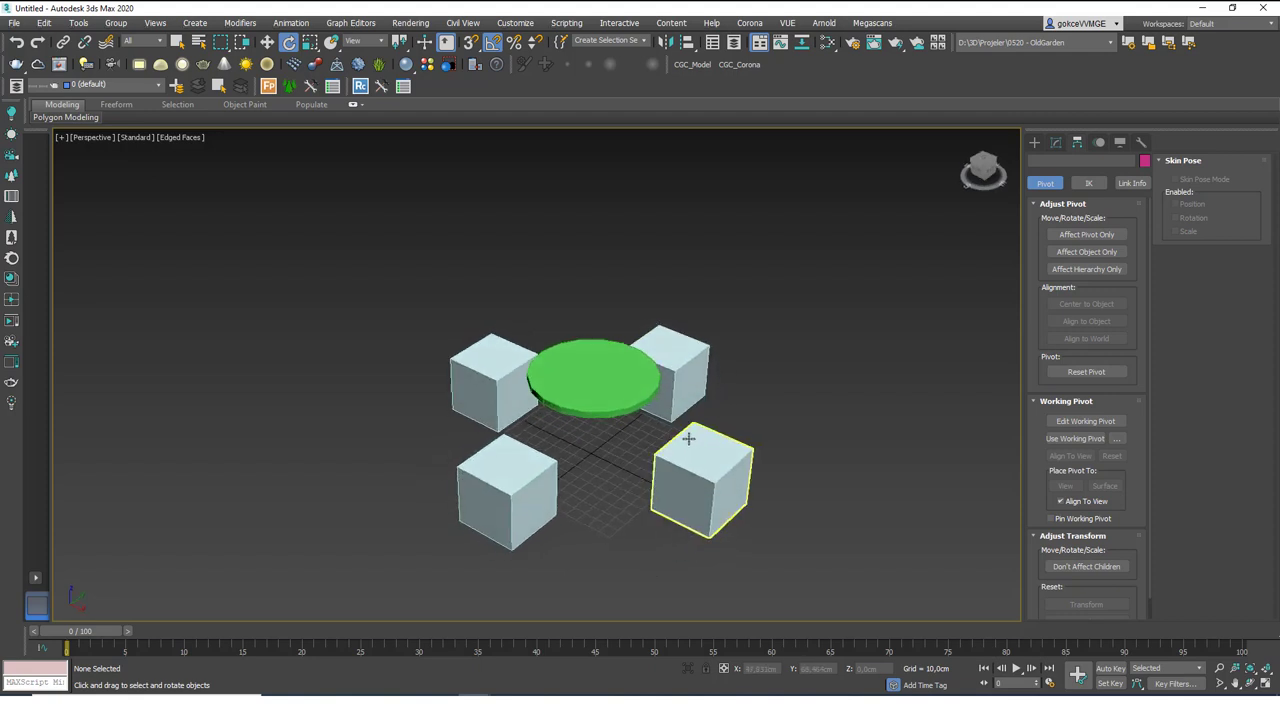
pyautogui.click(697, 459)
pyautogui.press('Delete')
pyautogui.click(668, 372)
pyautogui.press('Delete')
pyautogui.click(490, 382)
pyautogui.press('Delete')
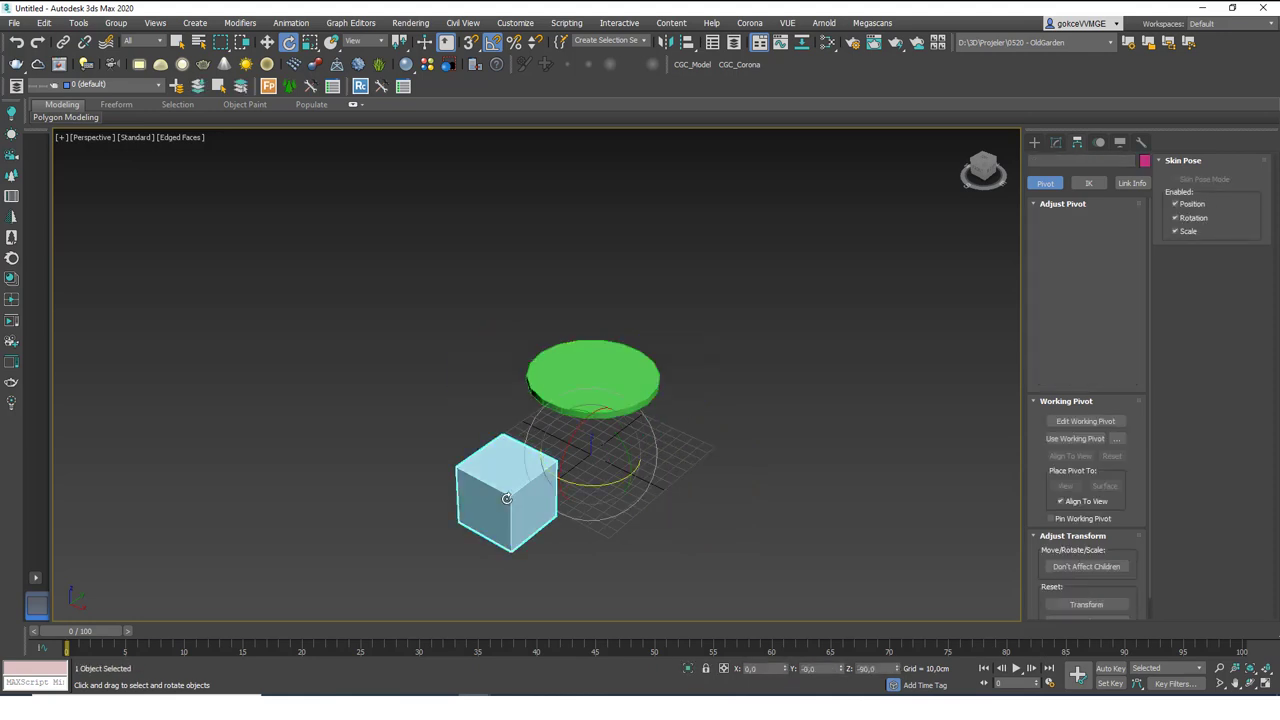
# - Delete the remaining box in front of the cylinder
pyautogui.click(507, 490)
pyautogui.press('Delete')
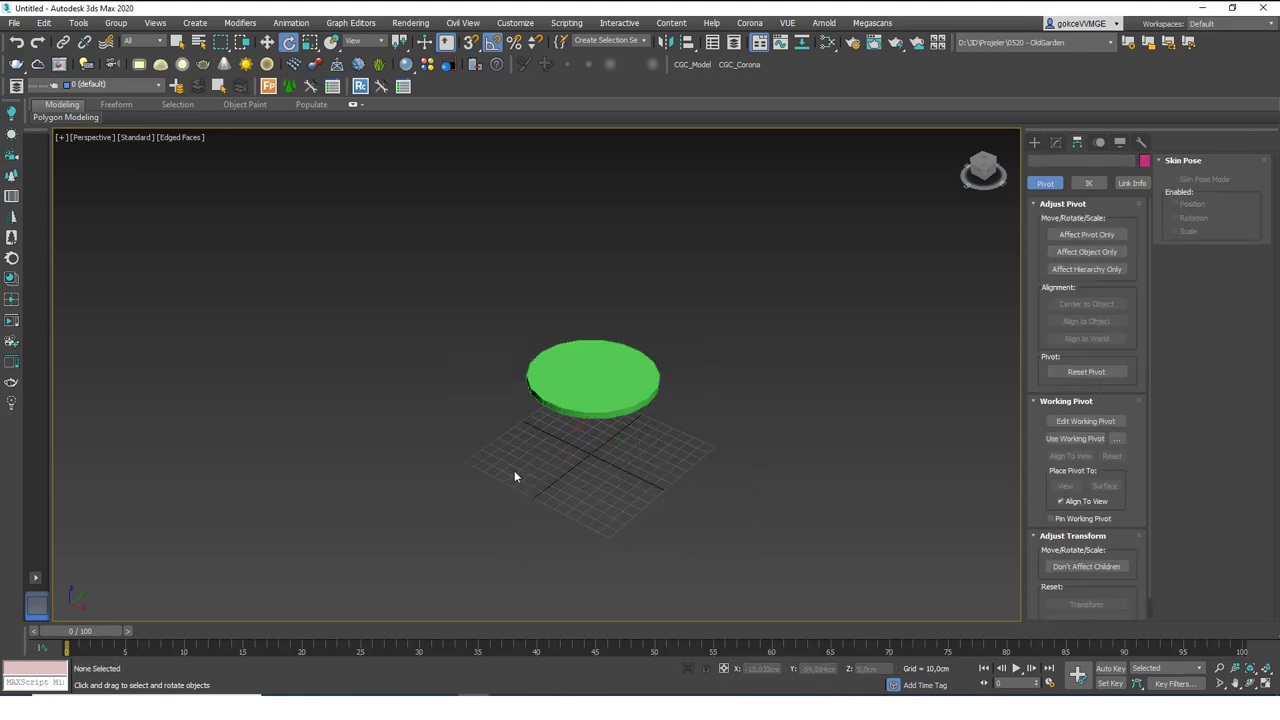
# - Clone the cylinder straight down along Z as a single instance
pyautogui.click(620, 398)
pyautogui.press('z')
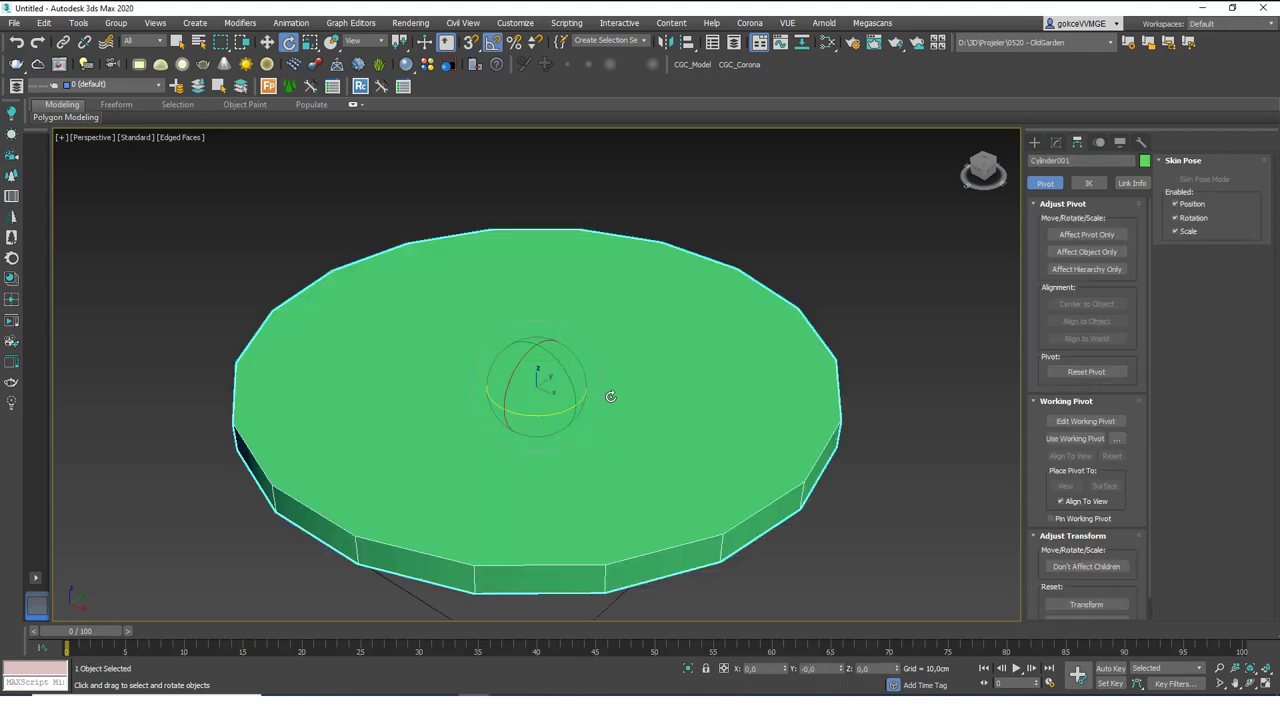
pyautogui.scroll(-2, 656, 433)
pyautogui.scroll(-4, 656, 390)
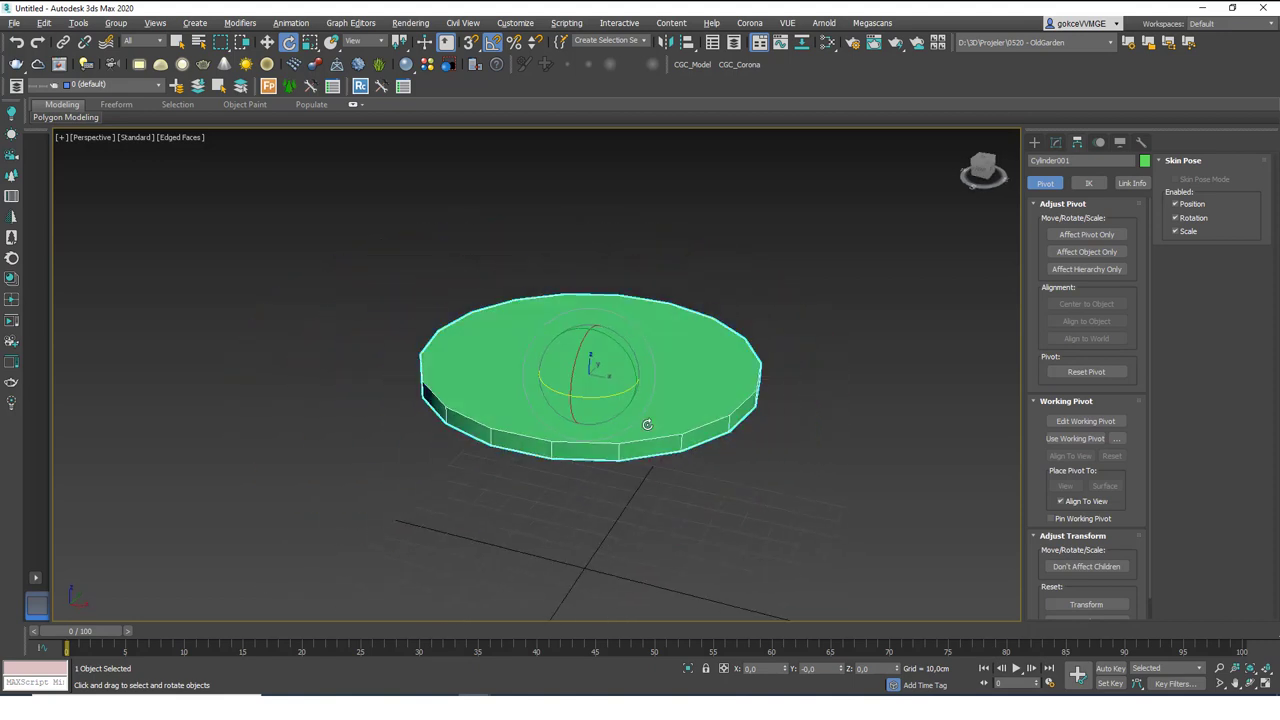
pyautogui.keyDown('alt'); pyautogui.moveTo(598, 397); pyautogui.dragTo(615, 368, button='middle'); pyautogui.keyUp('alt')
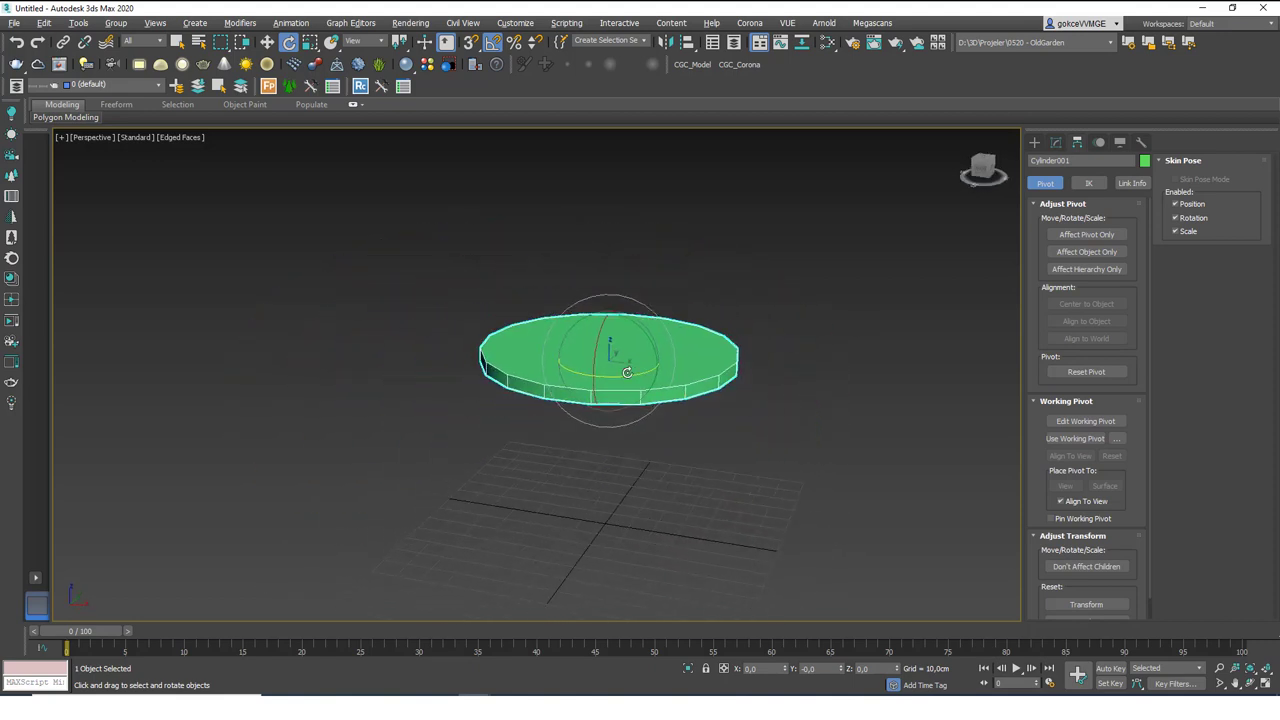
pyautogui.press('w')
pyautogui.keyDown('shift'); pyautogui.moveTo(661, 336); pyautogui.dragTo(661, 446); pyautogui.keyUp('shift')
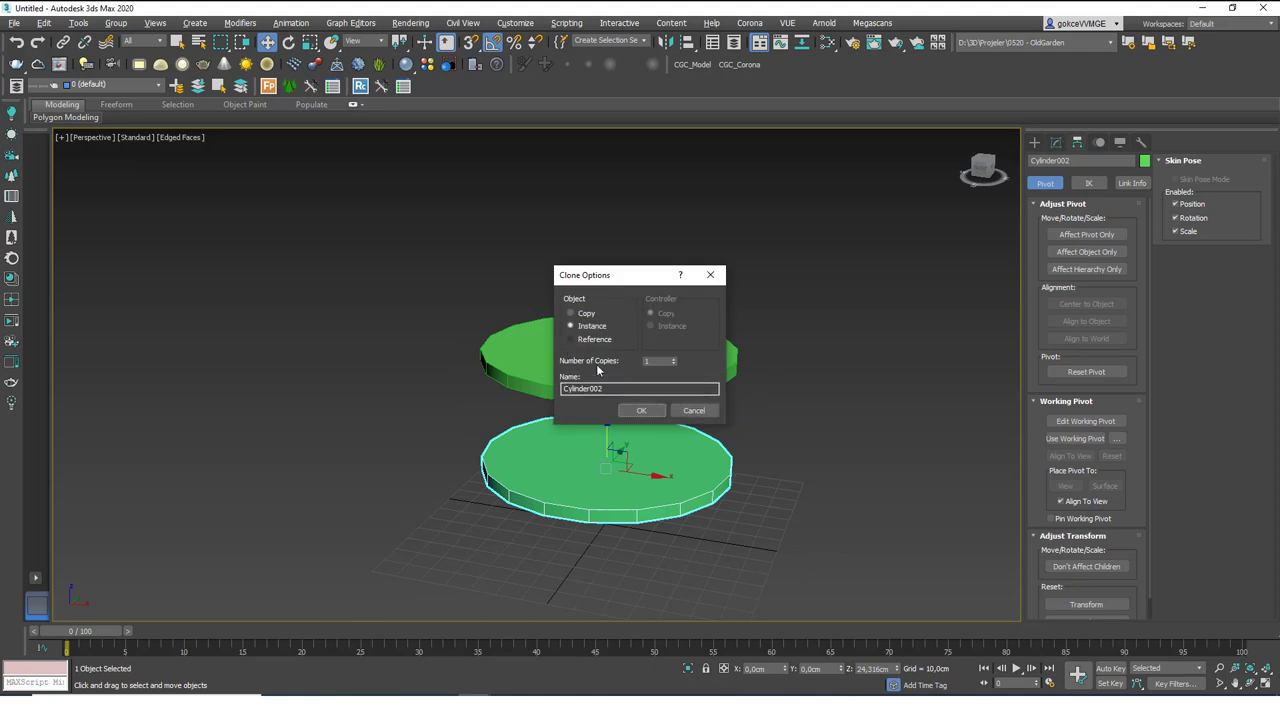
pyautogui.click(642, 410)
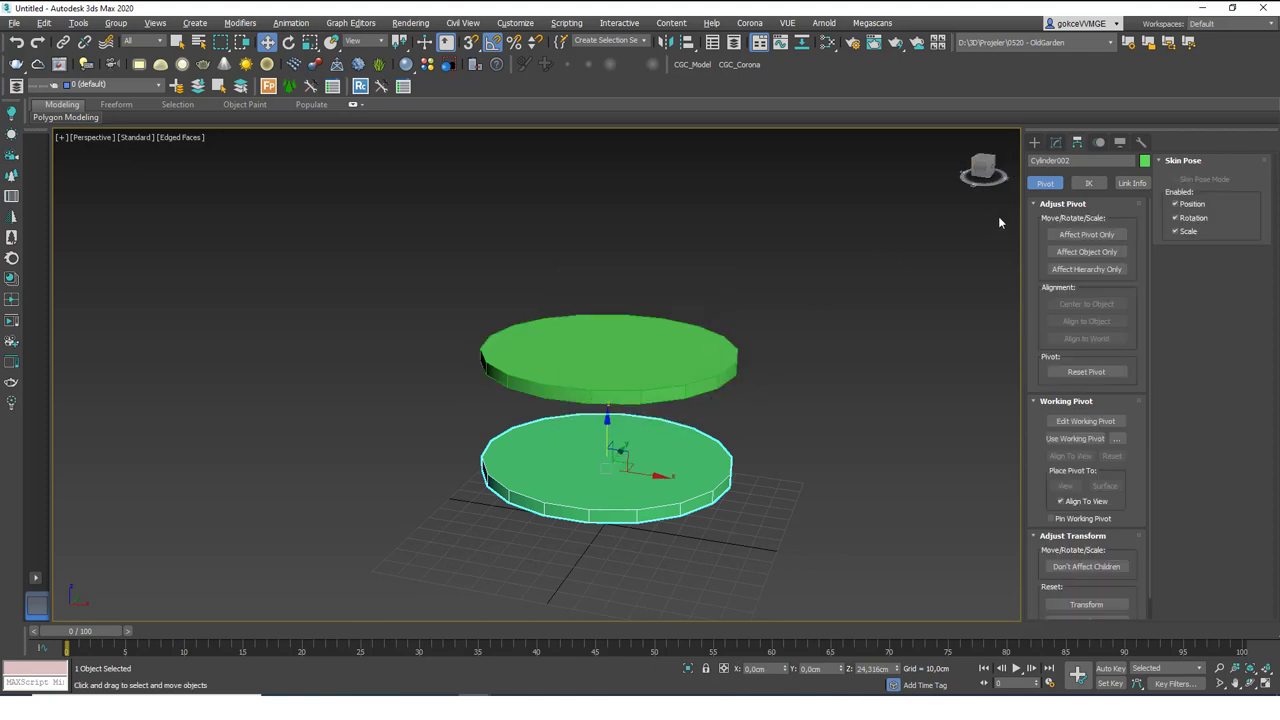
# - Make the lower cylinder unique and set its Z position to 0
pyautogui.click(1058, 144)
pyautogui.click(1084, 289)
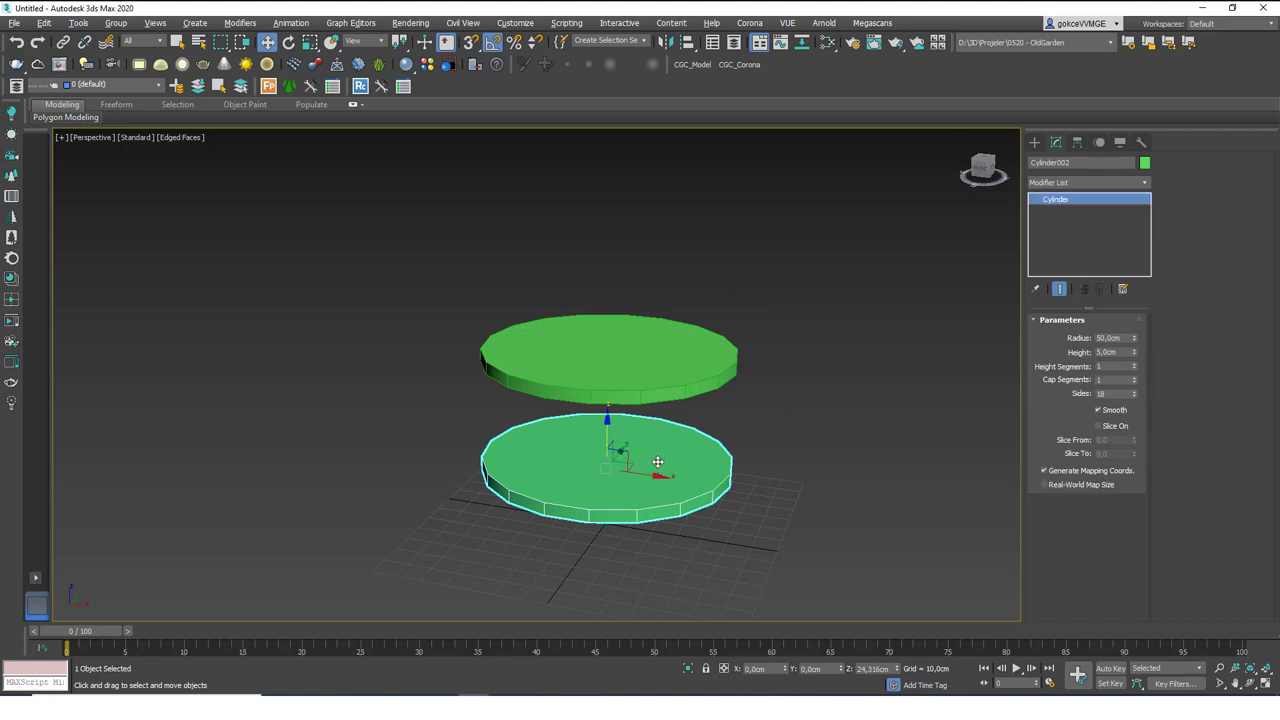
pyautogui.rightClick(896, 668)
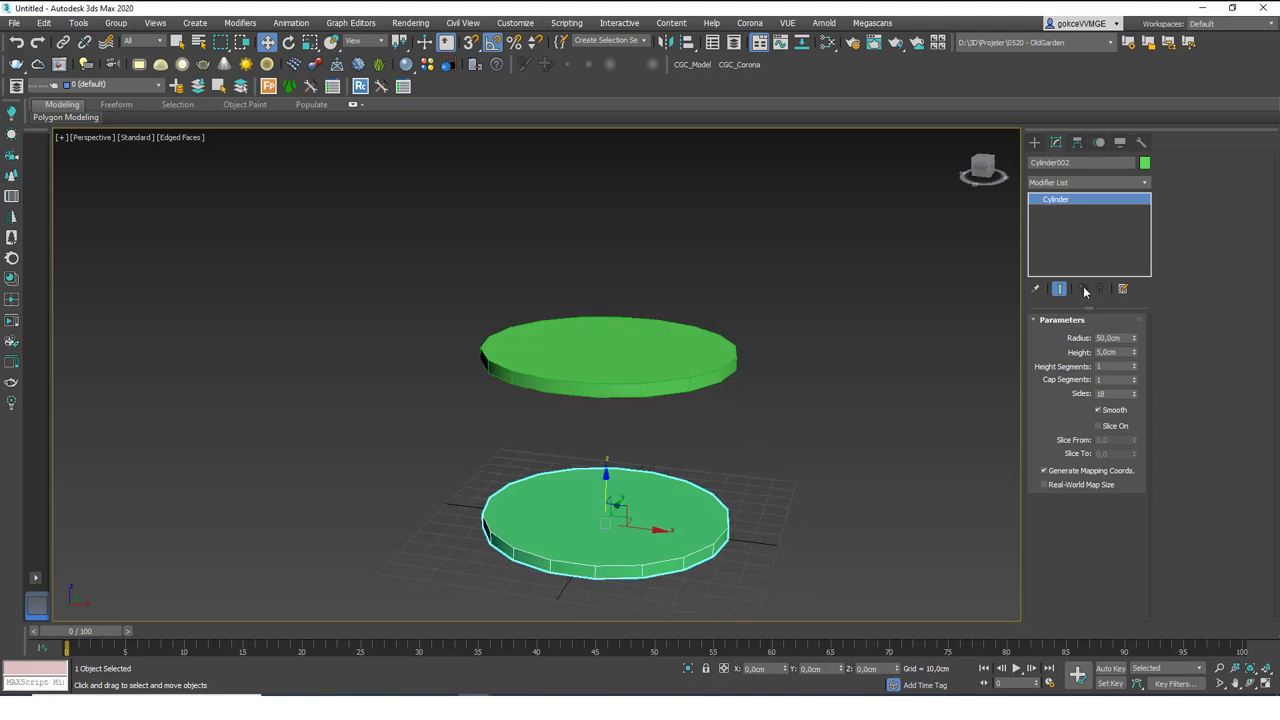
# - Try cloning the lower cylinder upward and cancel it, and clone the tabletop cylinder upward as one instance
pyautogui.moveTo(606, 473); pyautogui.dragTo(823, 417)
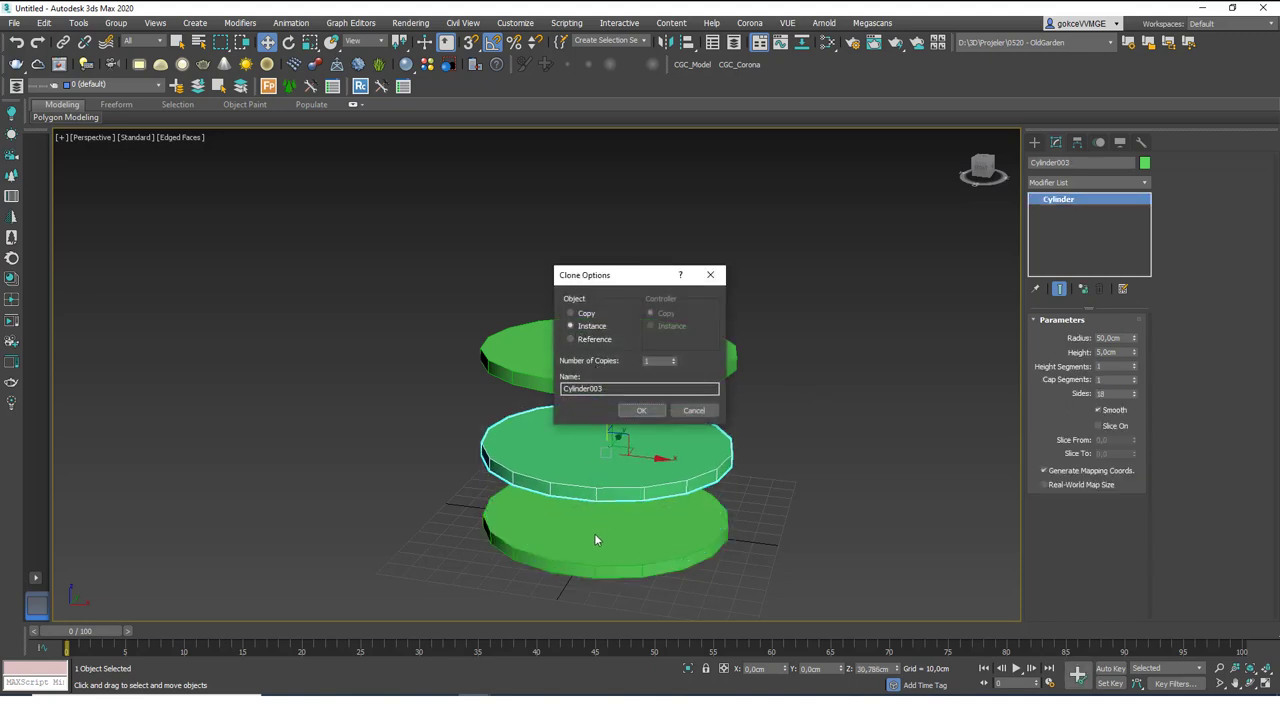
pyautogui.click(693, 409)
pyautogui.click(610, 355)
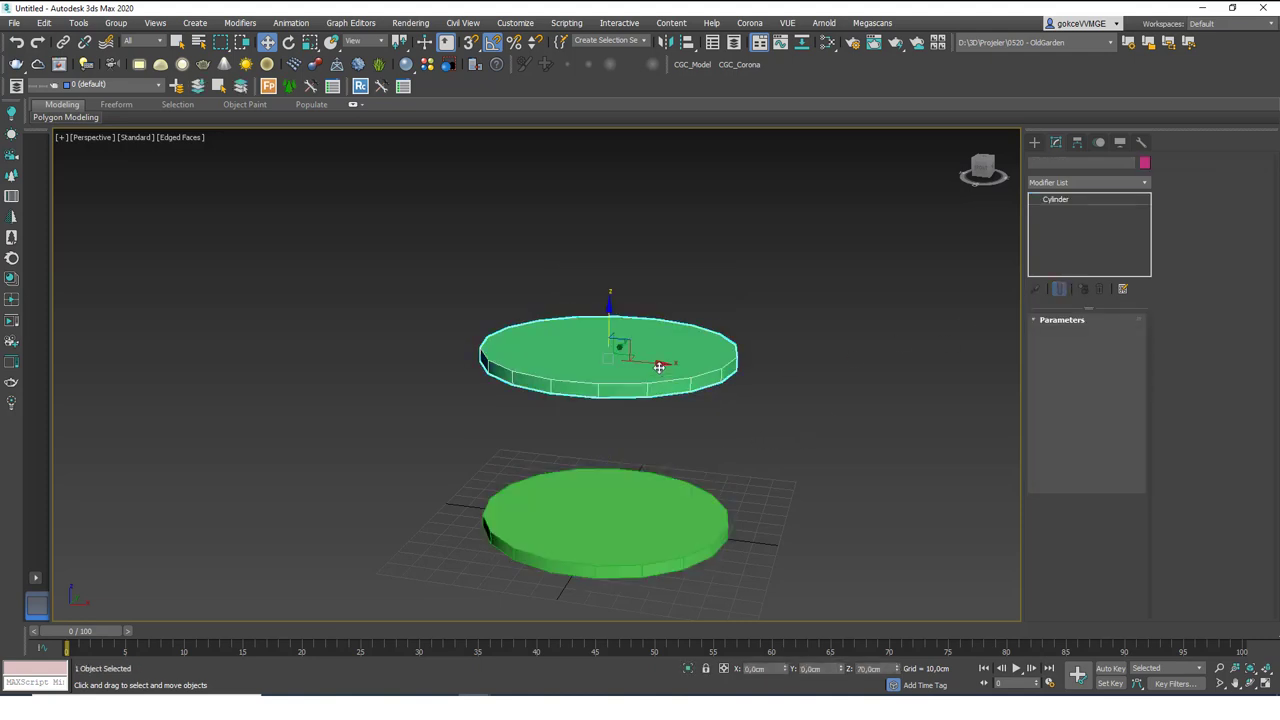
pyautogui.keyDown('shift'); pyautogui.moveTo(609, 330); pyautogui.dragTo(610, 265); pyautogui.keyUp('shift')
pyautogui.click(643, 411)
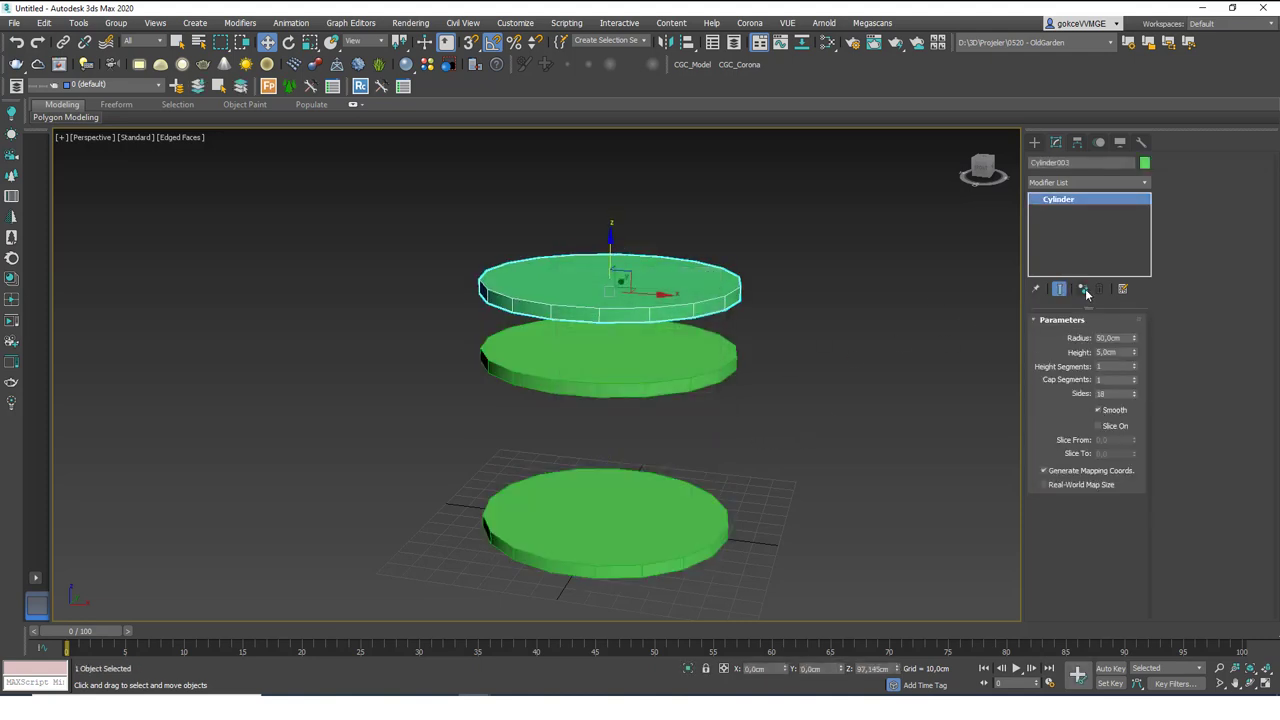
# - Make the topmost cylinder clone unique, try changing its radius, and delete that clone
pyautogui.click(1084, 290)
pyautogui.moveTo(1136, 343); pyautogui.dragTo(1135, 305)
pyautogui.press('Delete')
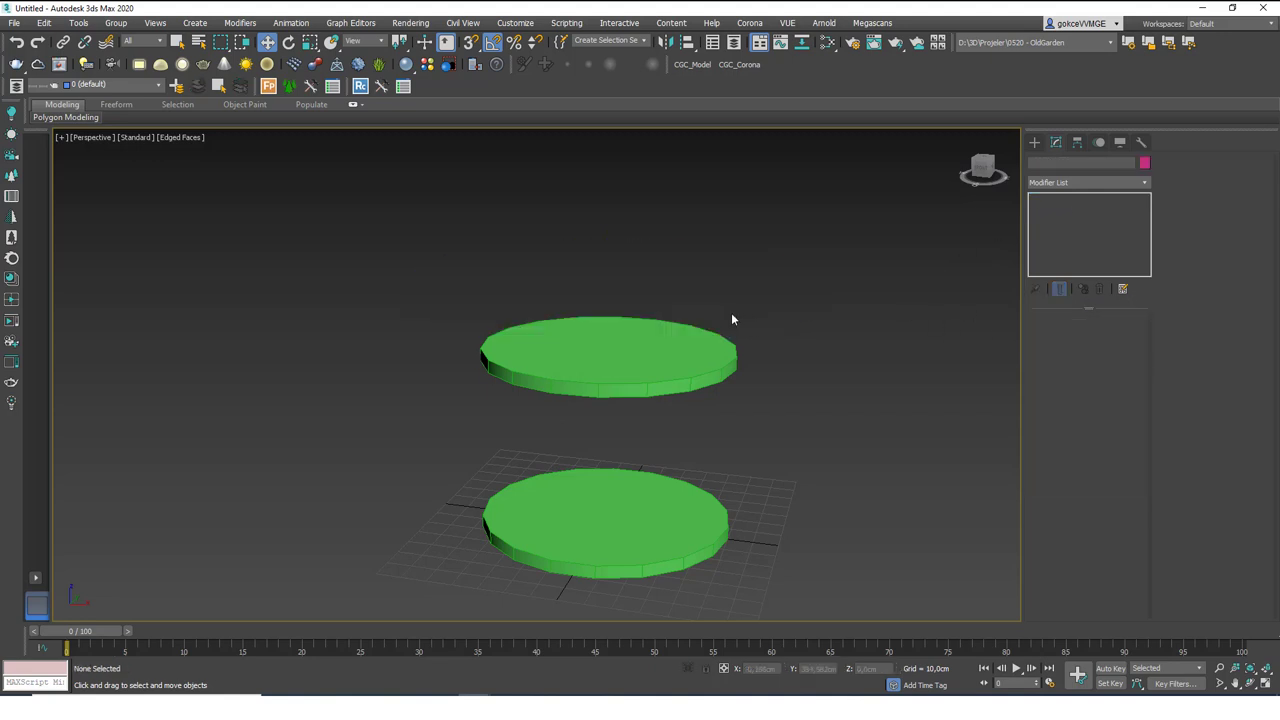
# - Turn the bottom cylinder into a table leg with a radius of 10 cm and a height of 70 cm, and deselect it
pyautogui.click(680, 508)
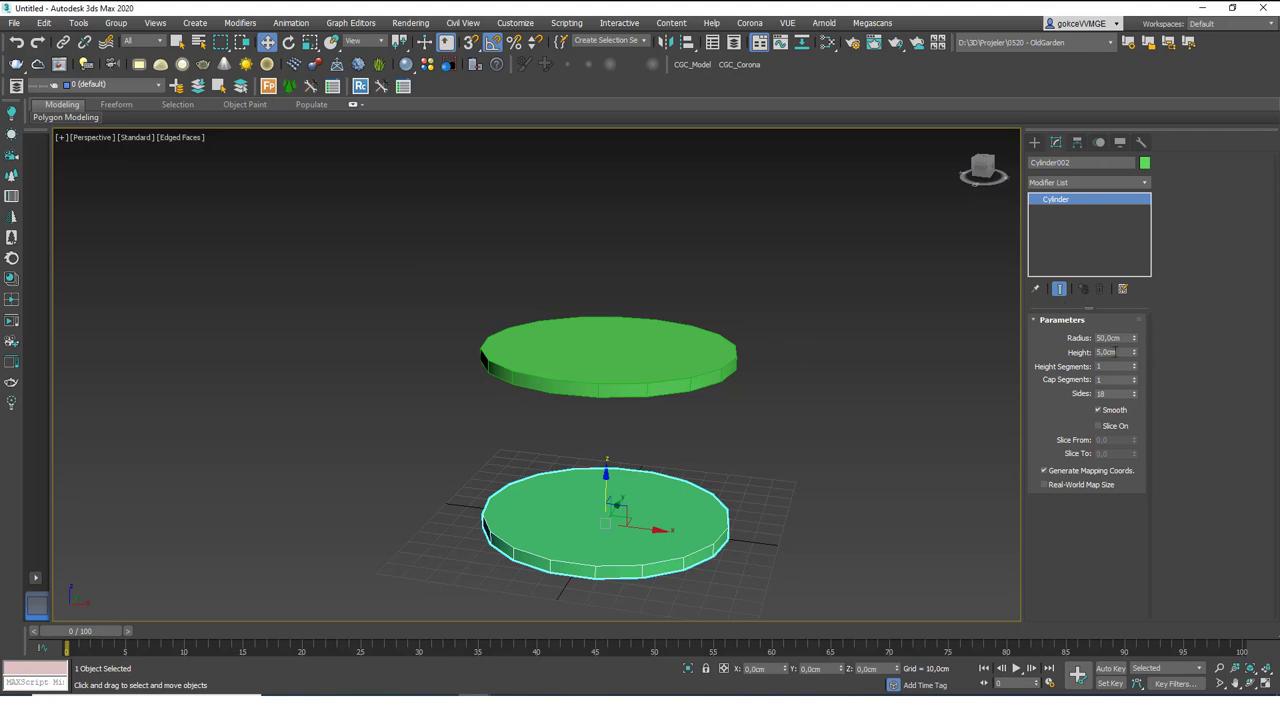
pyautogui.click(1118, 339)
pyautogui.write('10')
pyautogui.press('Return')
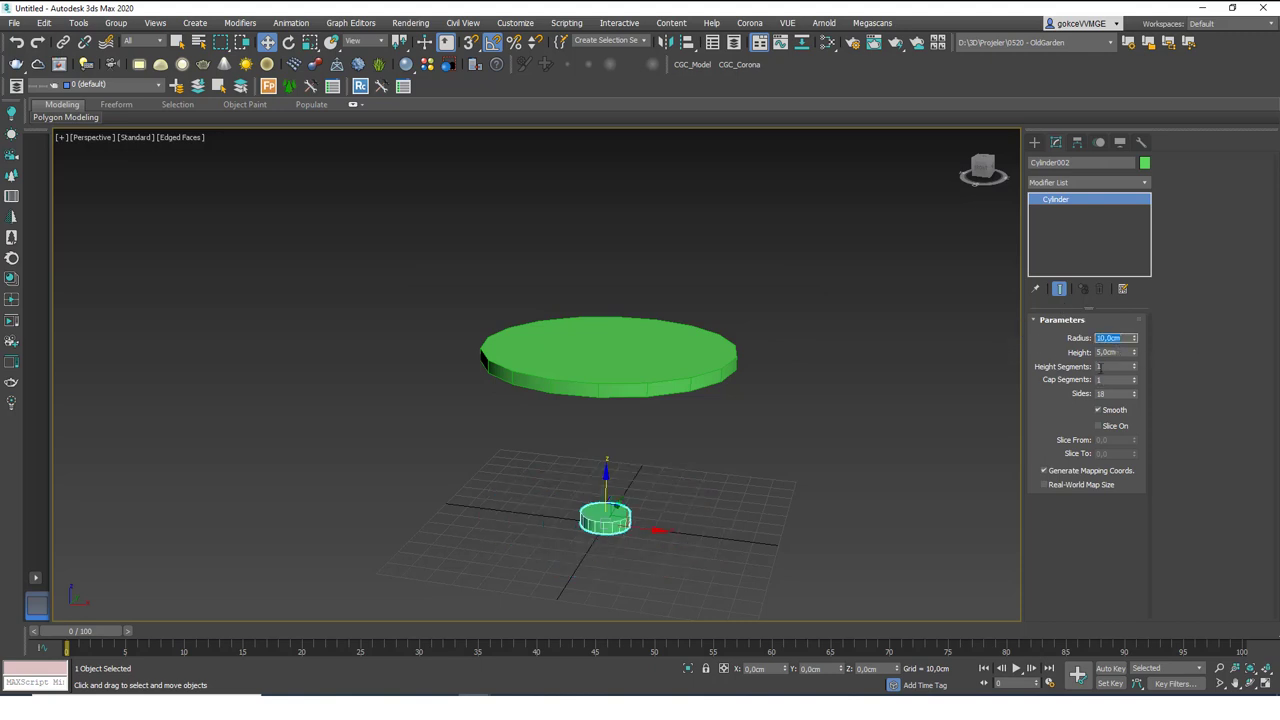
pyautogui.click(1110, 352)
pyautogui.write('70')
pyautogui.press('Return')
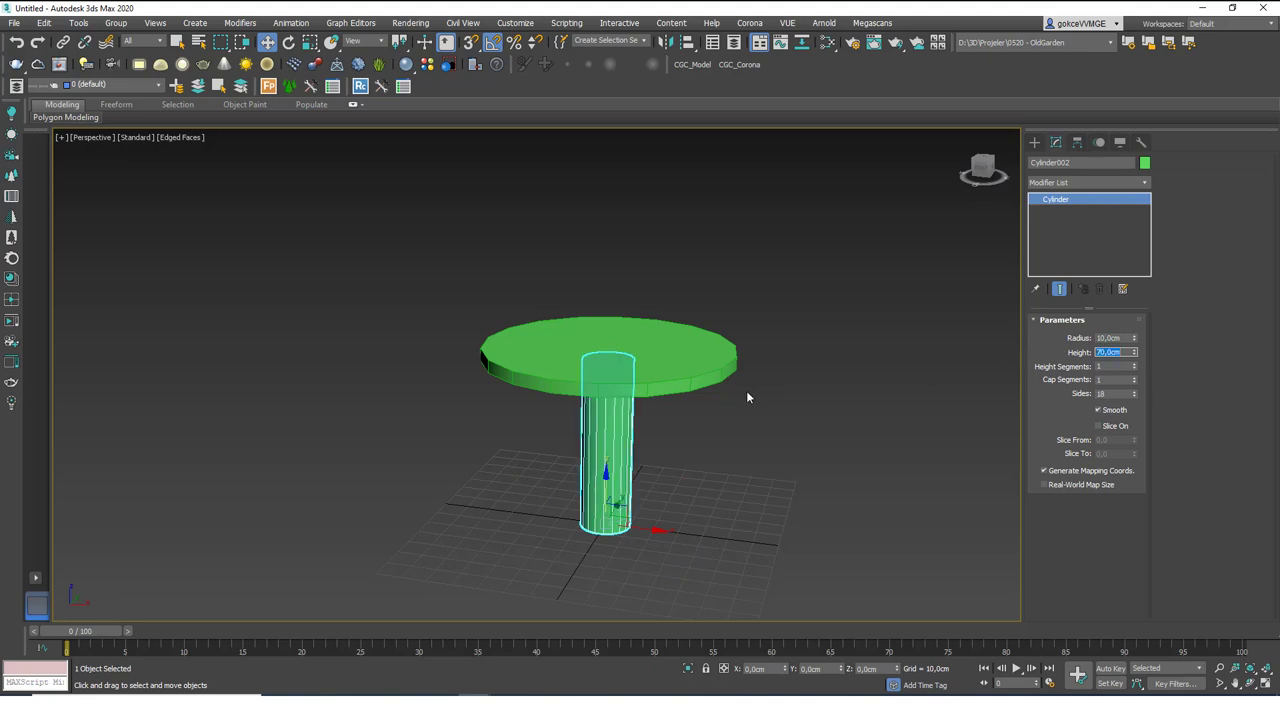
pyautogui.click(746, 390)
# - Group the tabletop and leg cylinders under the name Table
pyautogui.moveTo(686, 452); pyautogui.dragTo(586, 334)
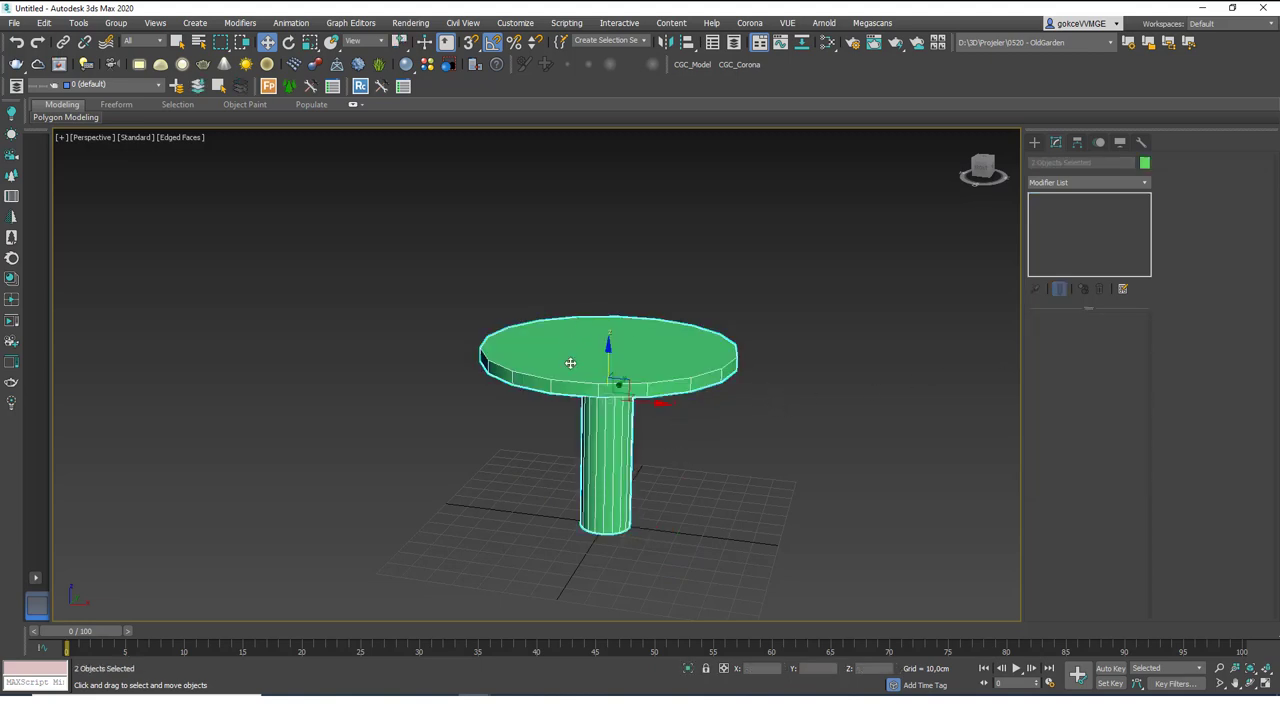
pyautogui.click(116, 22)
pyautogui.click(125, 45)
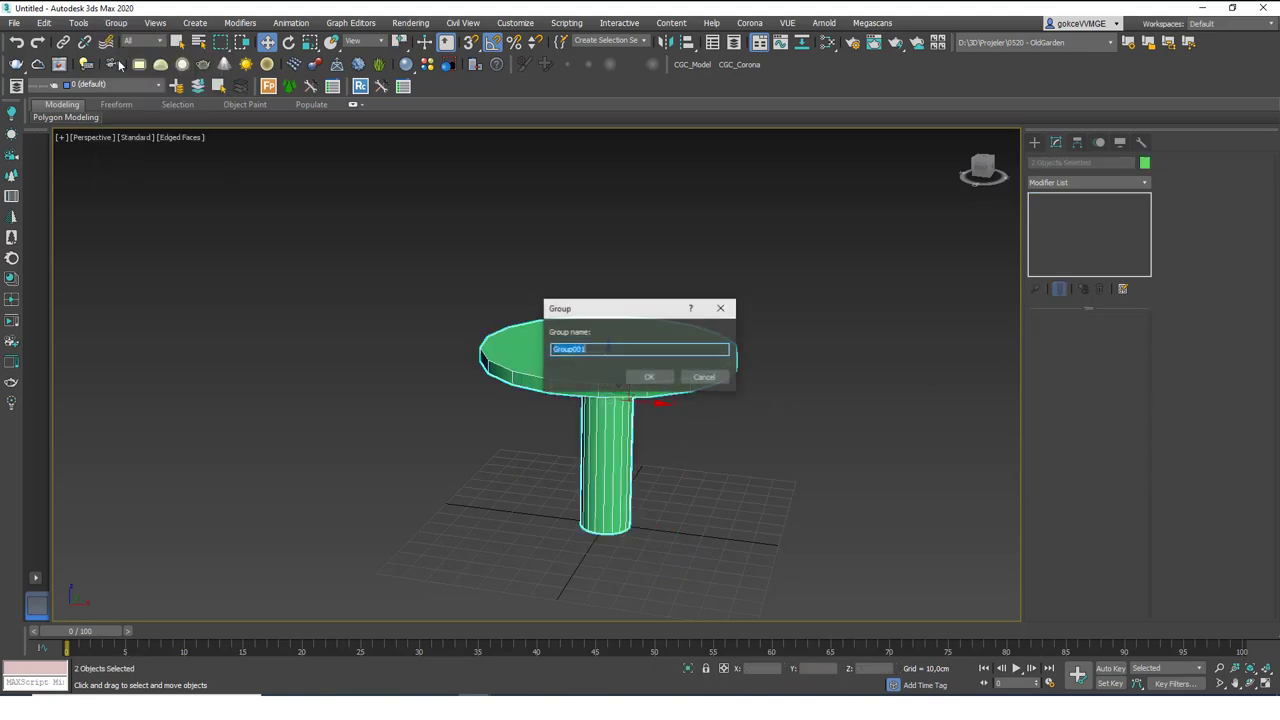
pyautogui.write('Table')
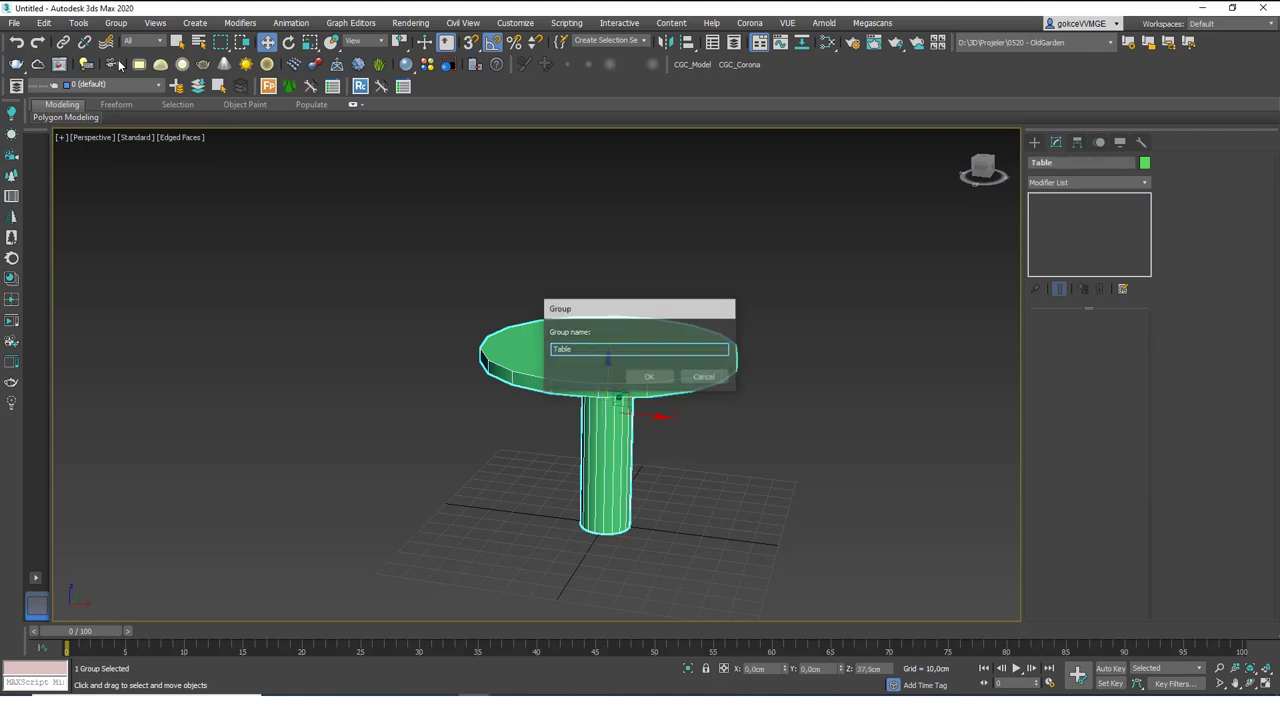
pyautogui.press('Return')
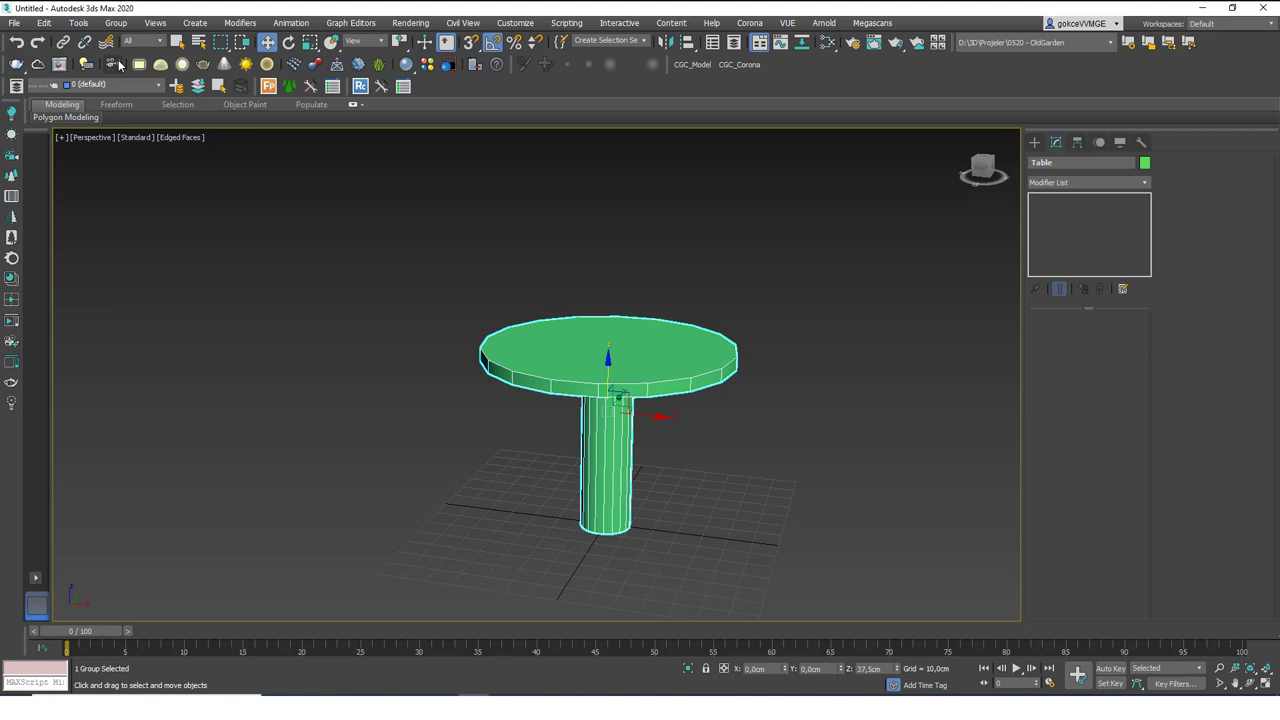
# - Check that the tabletop and leg are selected and deselected together as one group
pyautogui.click(718, 300)
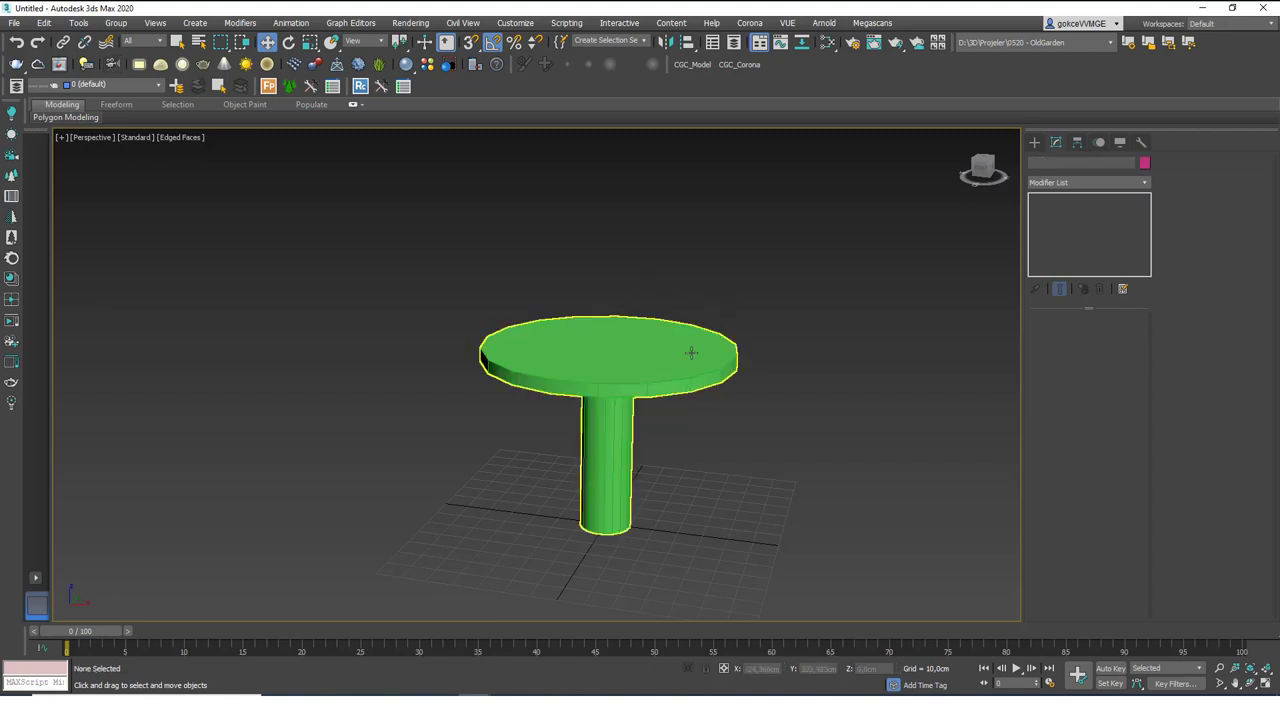
pyautogui.click(690, 352)
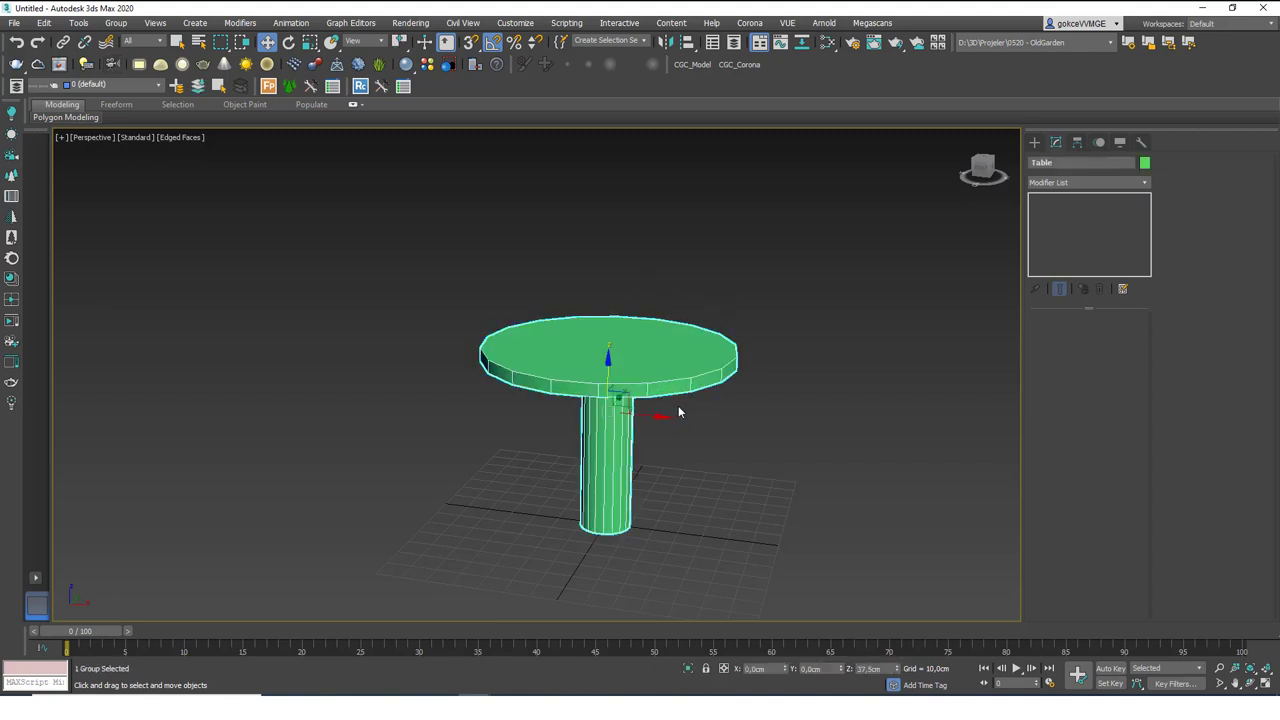
pyautogui.click(696, 434)
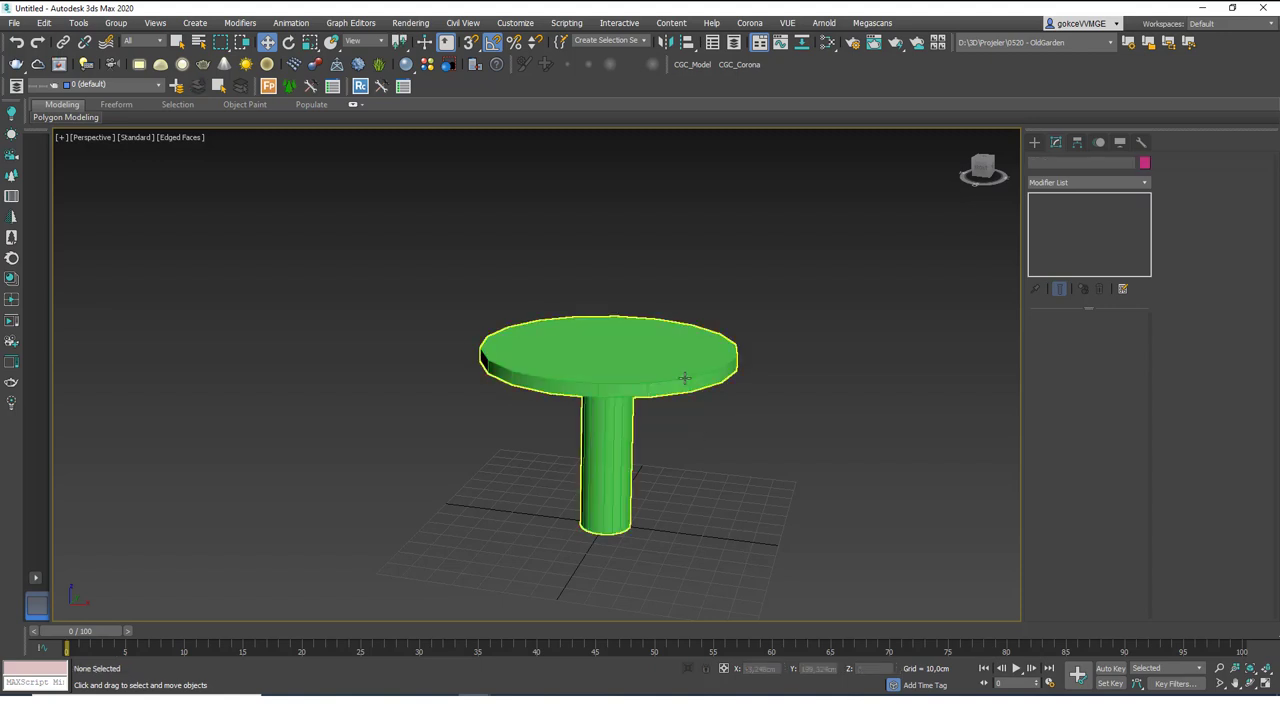
pyautogui.click(686, 380)
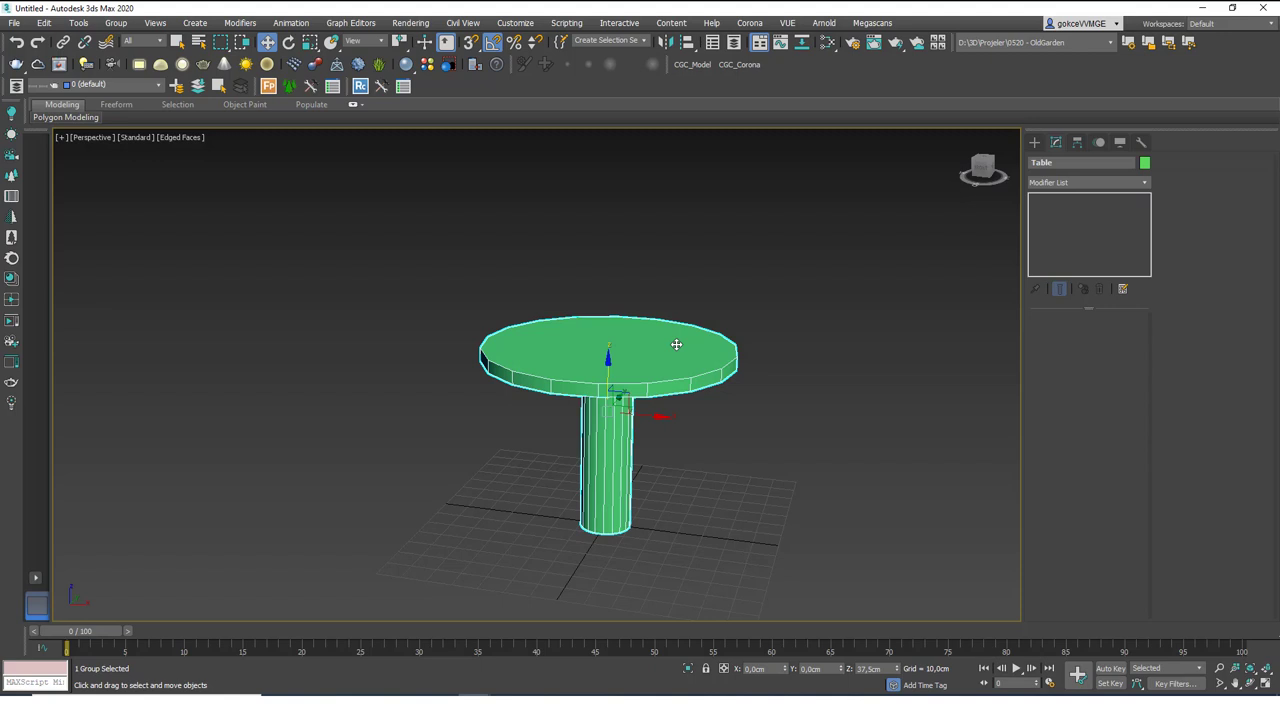
pyautogui.click(741, 298)
# - Try scaling the Table group up uniformly around its central pivot, and undo each attempt
pyautogui.keyDown('alt'); pyautogui.moveTo(590, 432); pyautogui.dragTo(599, 400, button='middle'); pyautogui.keyUp('alt')
pyautogui.click(599, 400)
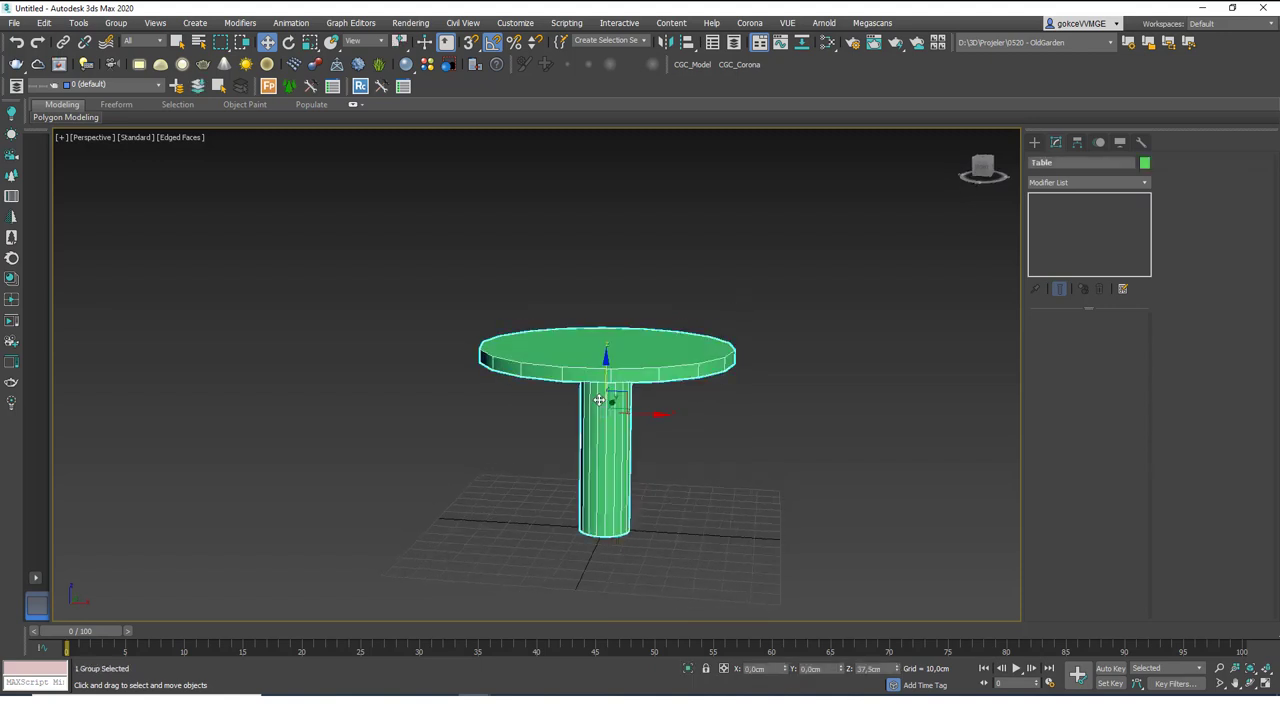
pyautogui.press('r')
pyautogui.moveTo(611, 400); pyautogui.dragTo(608, 347)
pyautogui.keyDown('alt'); pyautogui.moveTo(606, 470); pyautogui.dragTo(595, 440, button='middle'); pyautogui.keyUp('alt')
pyautogui.scroll(-2, 595, 442)
pyautogui.moveTo(572, 497)
pyautogui.mouseDown(button='middle')
pyautogui.moveTo(566, 451)
pyautogui.moveTo(562, 475)
pyautogui.mouseUp(button='middle')
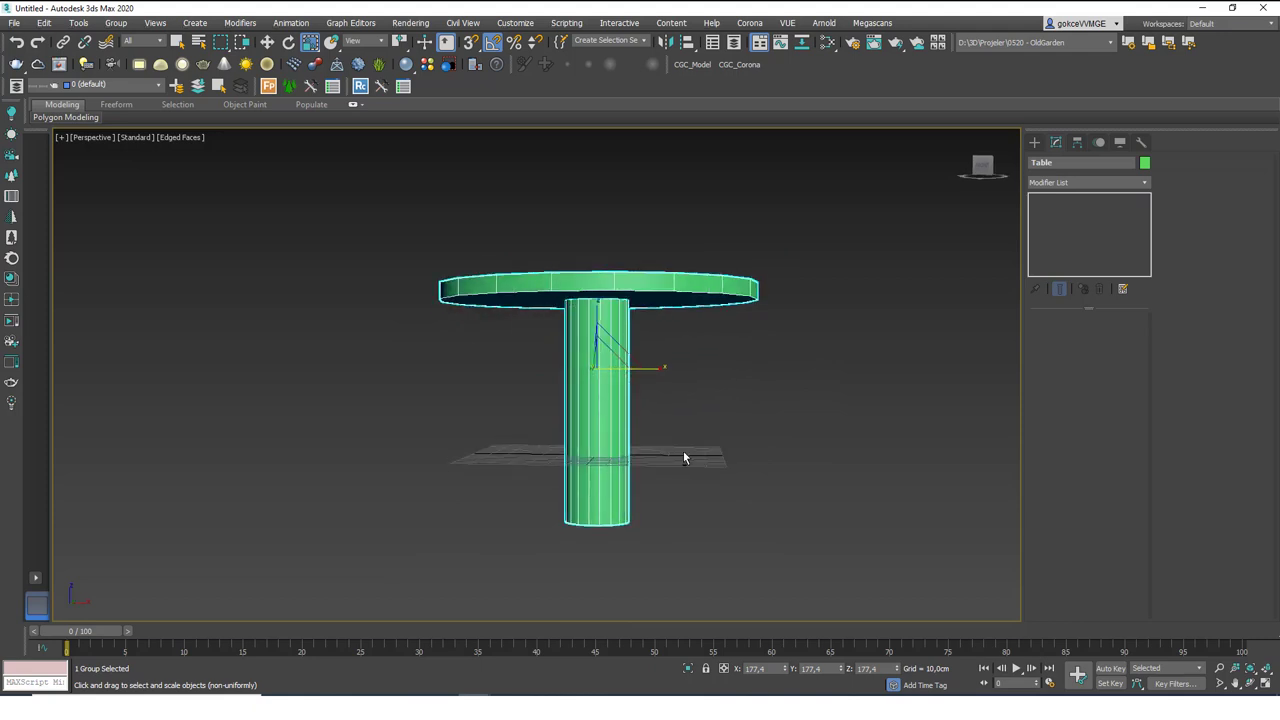
pyautogui.hotkey('ctrl', 'z')
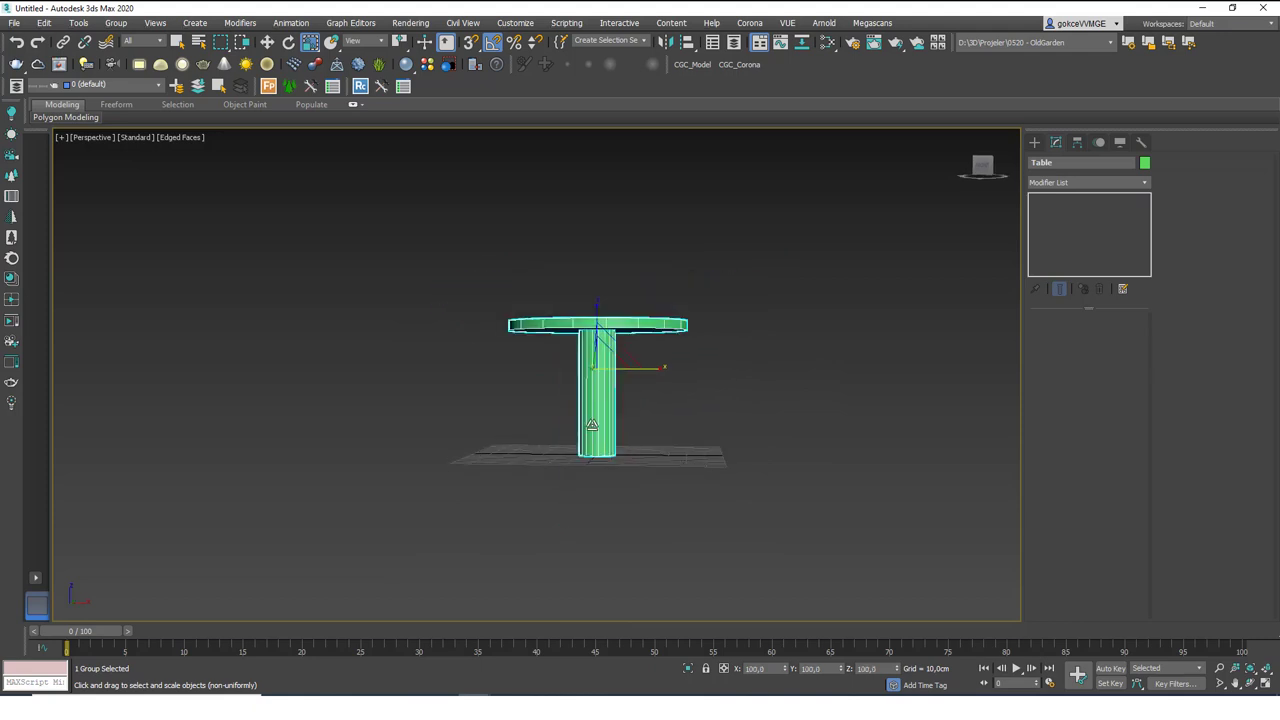
pyautogui.moveTo(604, 344); pyautogui.dragTo(602, 305)
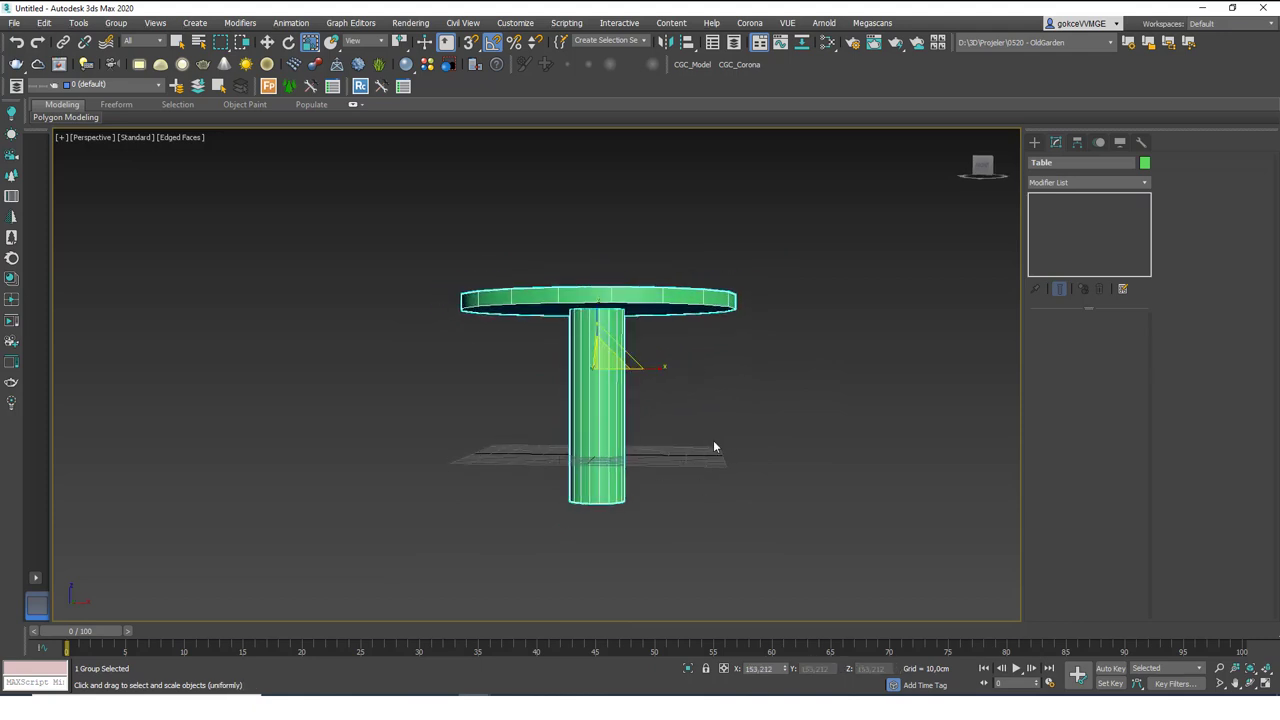
pyautogui.hotkey('ctrl', 'z')
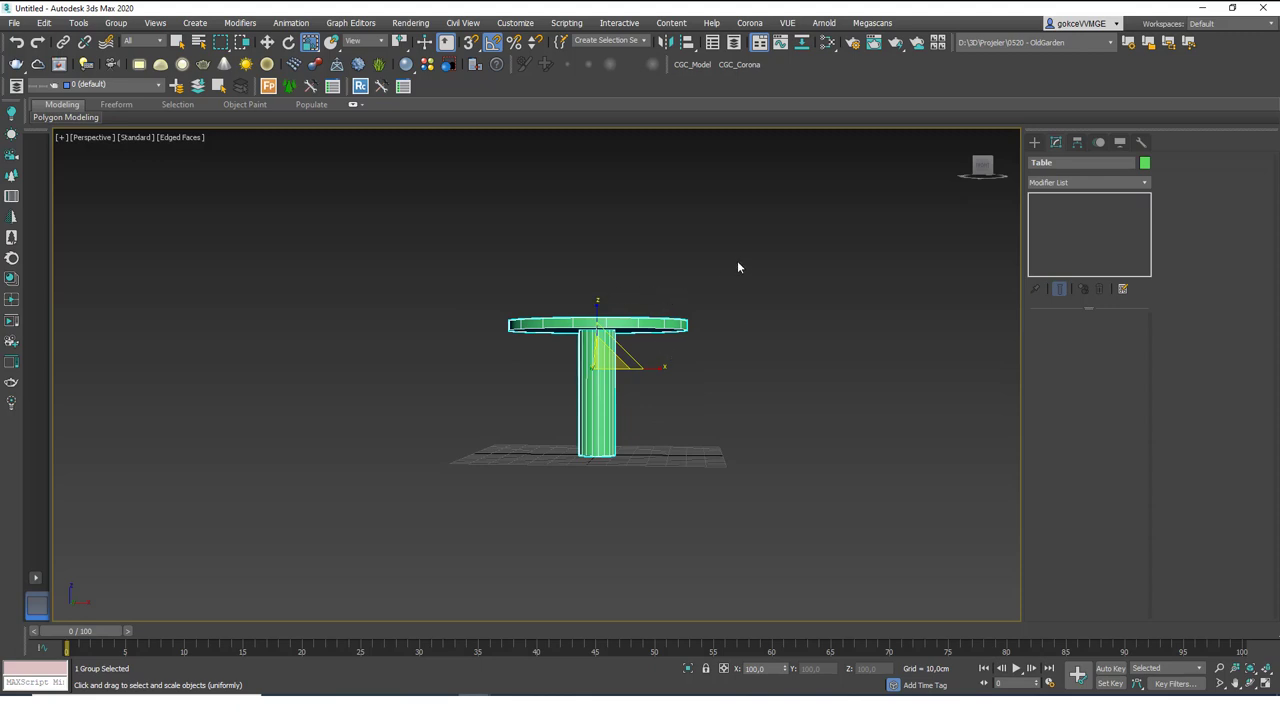
# - Place the Table group's pivot at its base by setting Z to 0 with Affect Pivot Only, and end pivot editing
pyautogui.click(1077, 142)
pyautogui.click(1086, 234)
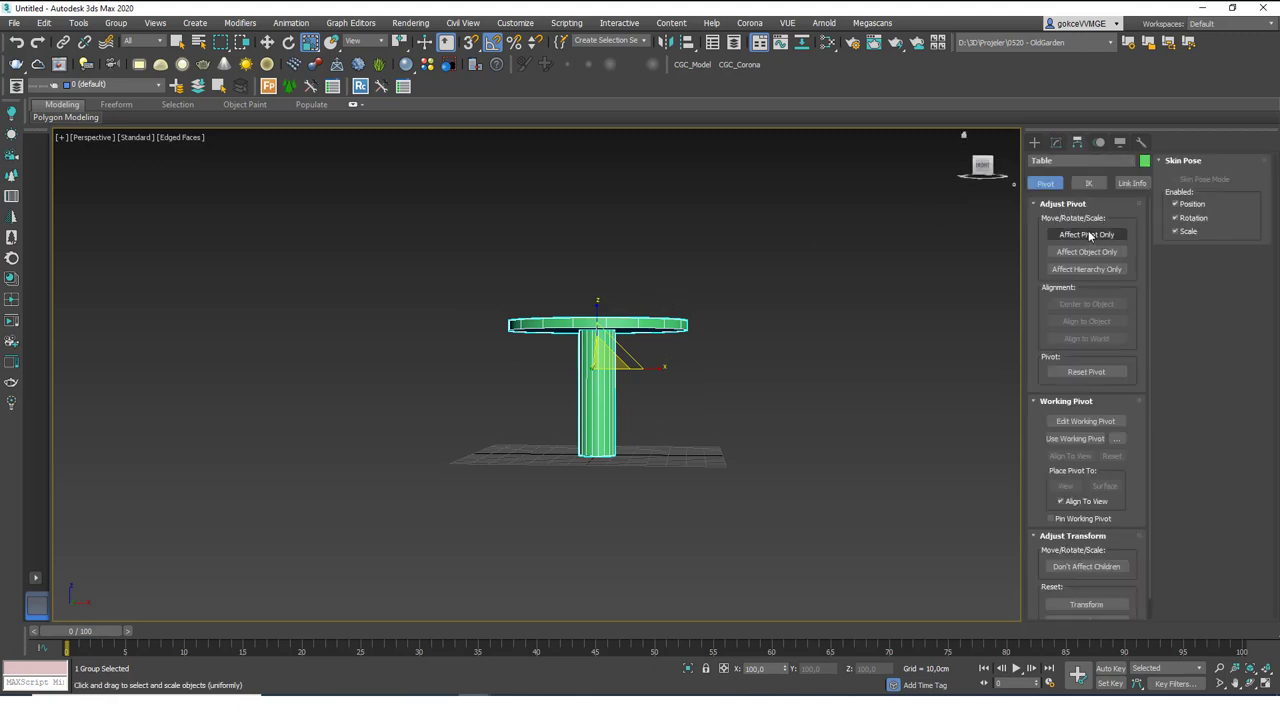
pyautogui.click(1087, 321)
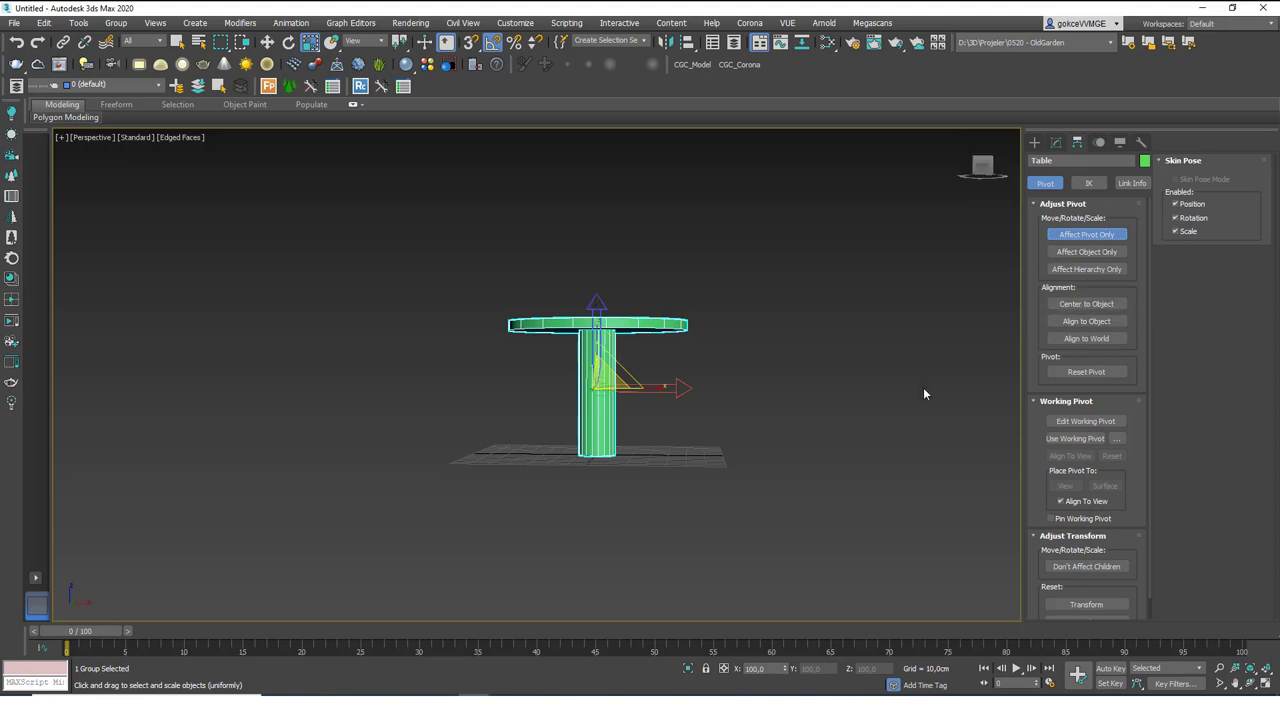
pyautogui.press('w')
pyautogui.rightClick(896, 672)
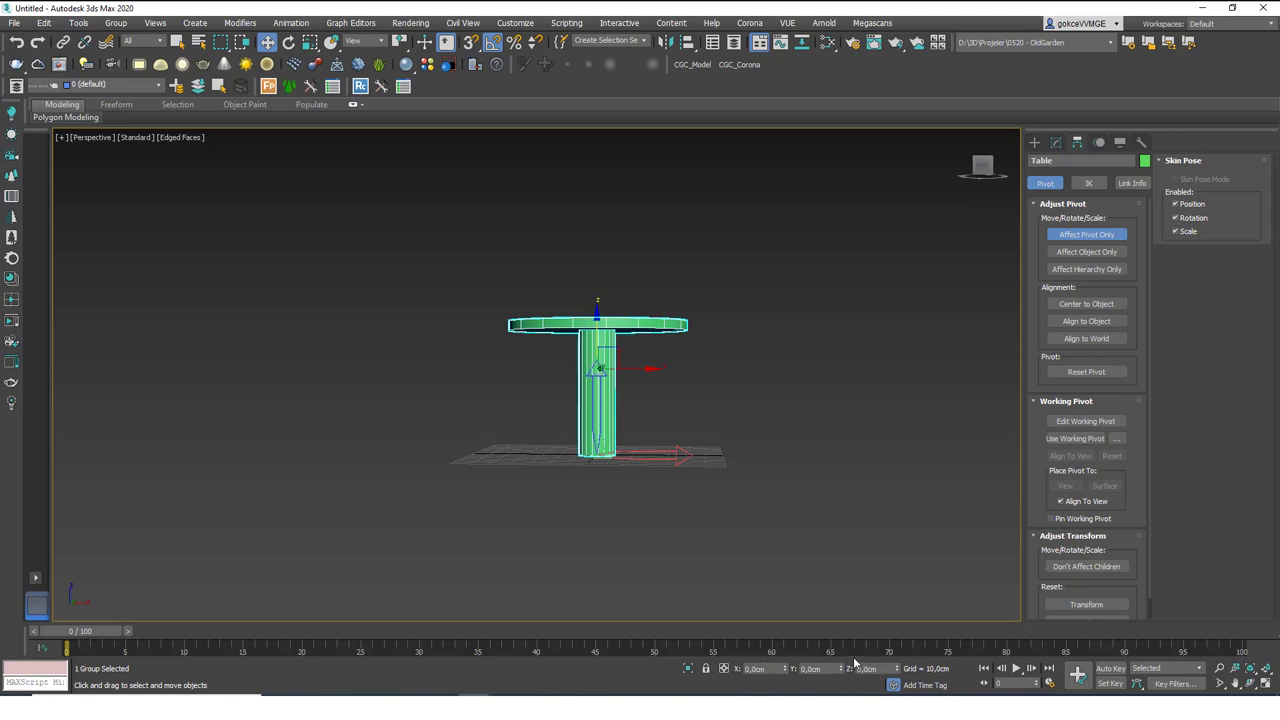
pyautogui.press('Return')
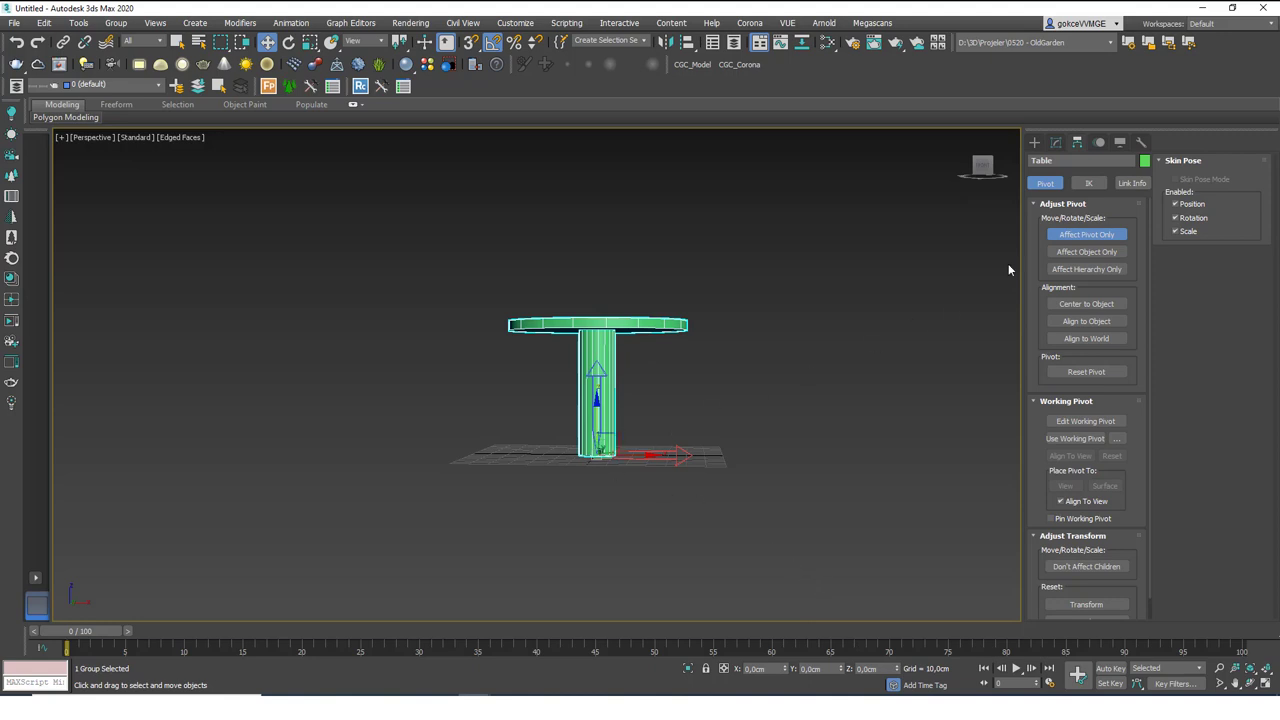
pyautogui.click(1086, 235)
# - Scale the Table group uniformly around its base pivot
pyautogui.press('r')
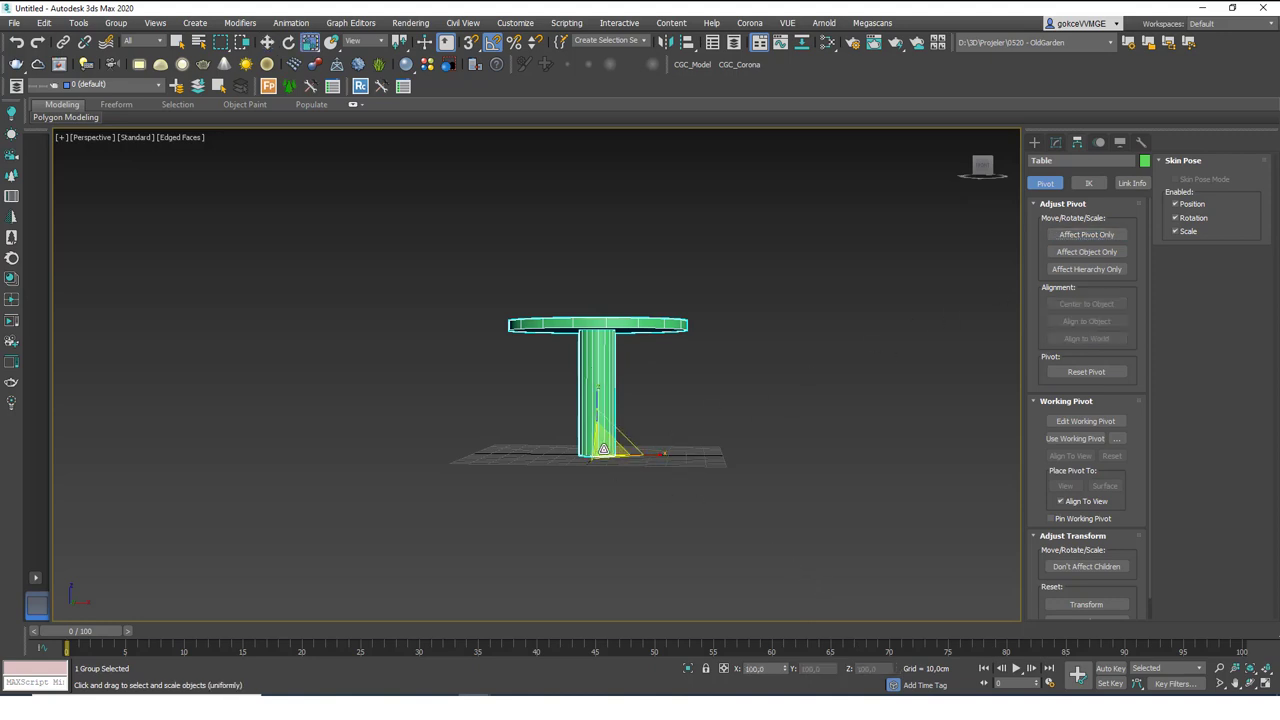
pyautogui.moveTo(603, 449); pyautogui.dragTo(630, 441)
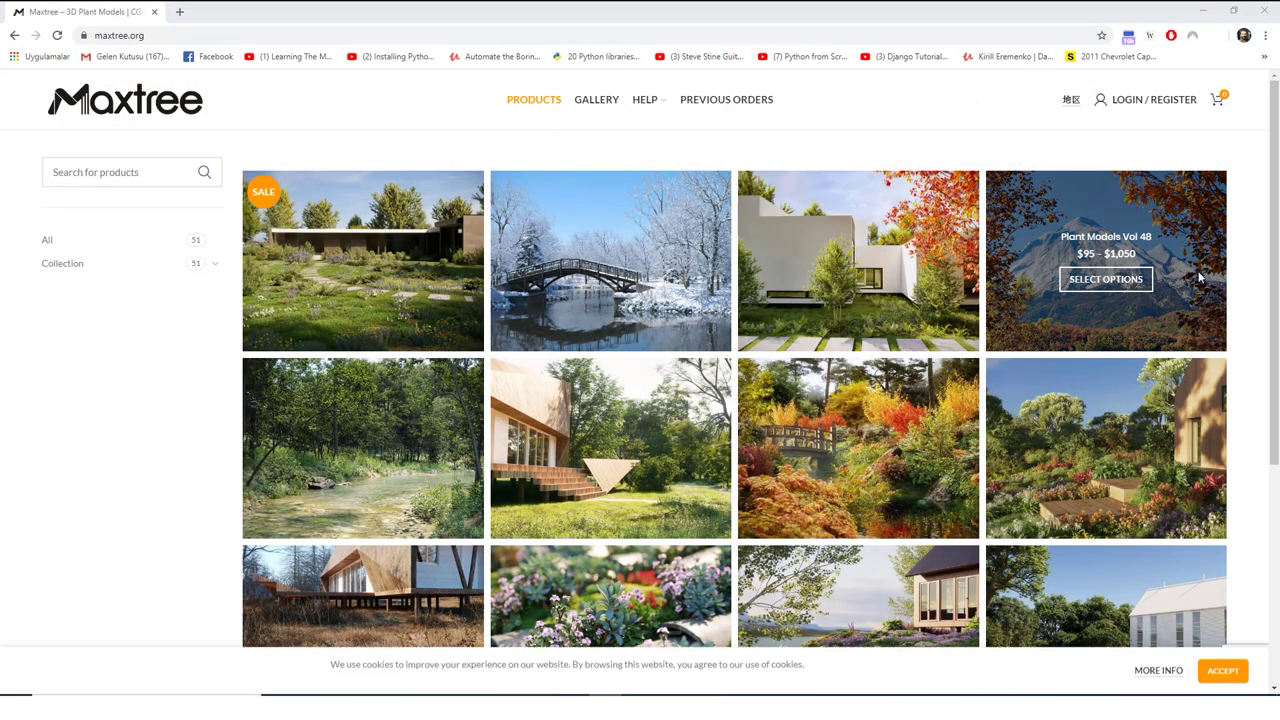
pyautogui.moveTo(1268, 251)
pyautogui.mouseDown()
pyautogui.moveTo(1260, 304)
pyautogui.moveTo(1263, 251)
pyautogui.mouseUp()
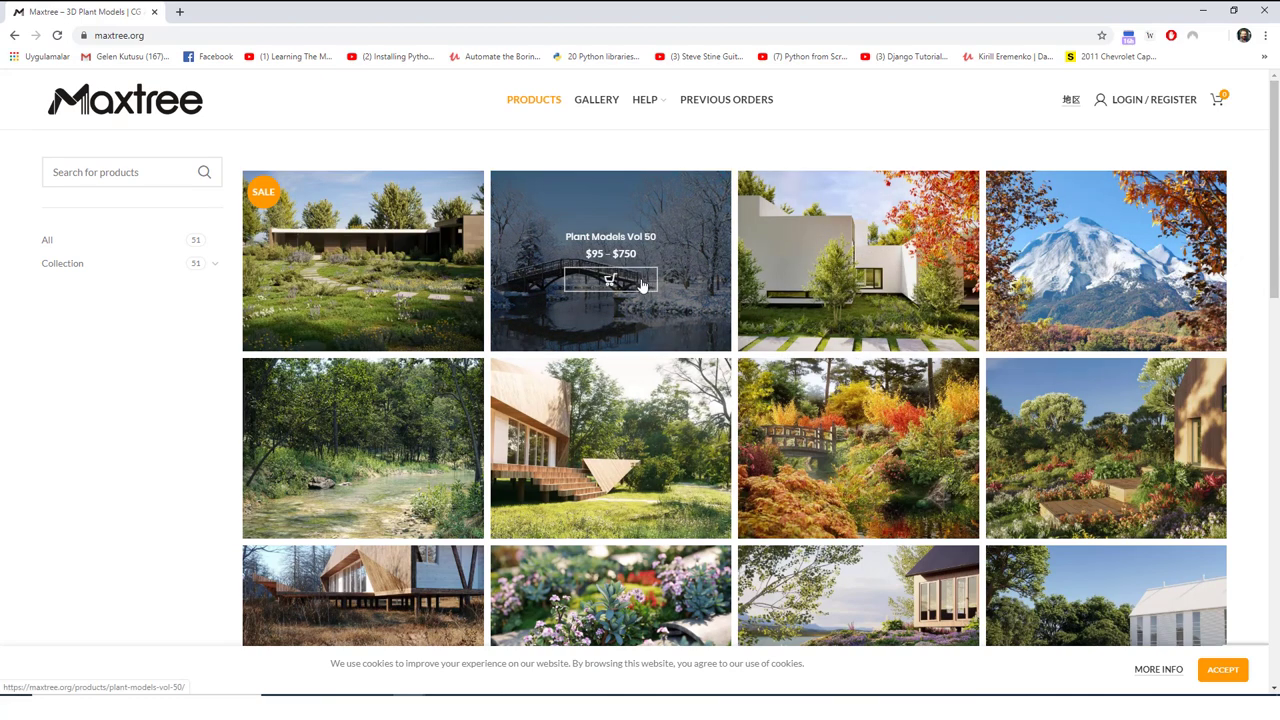
# - Open the Plant Models Vol 50 product page on the Maxtree website to view its details and available formats
pyautogui.click(640, 285)
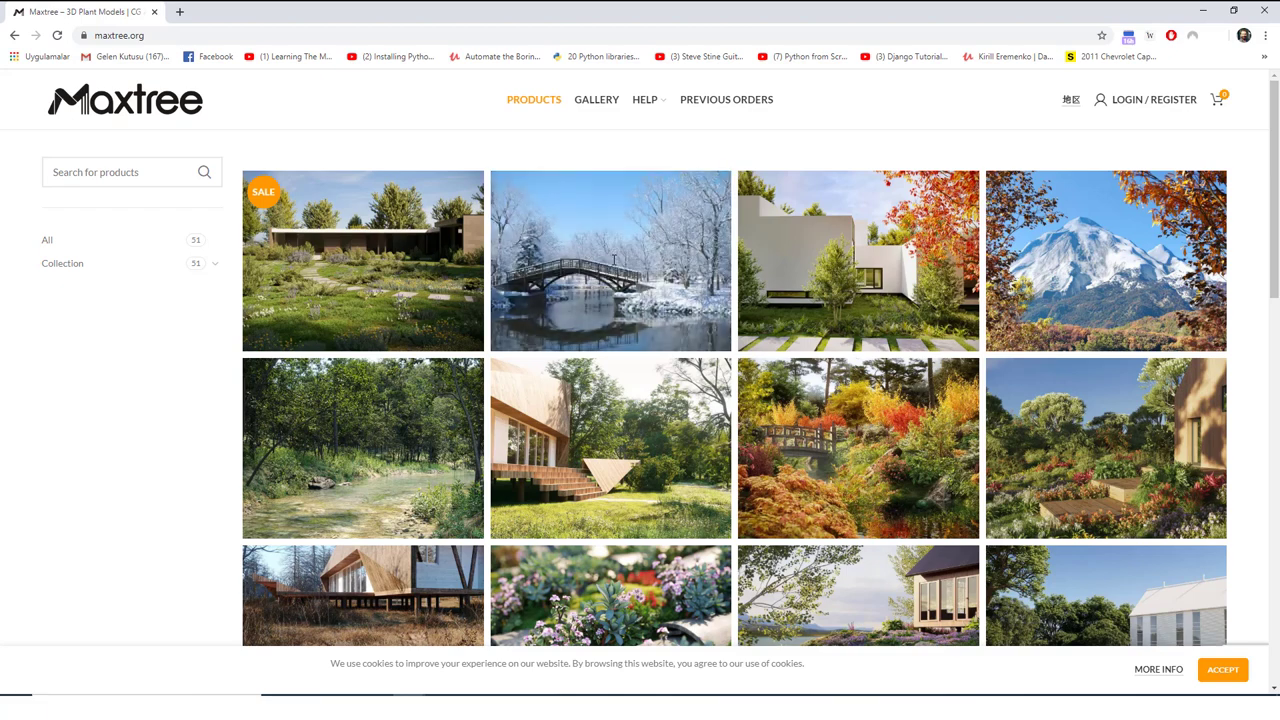
pyautogui.click(611, 287)
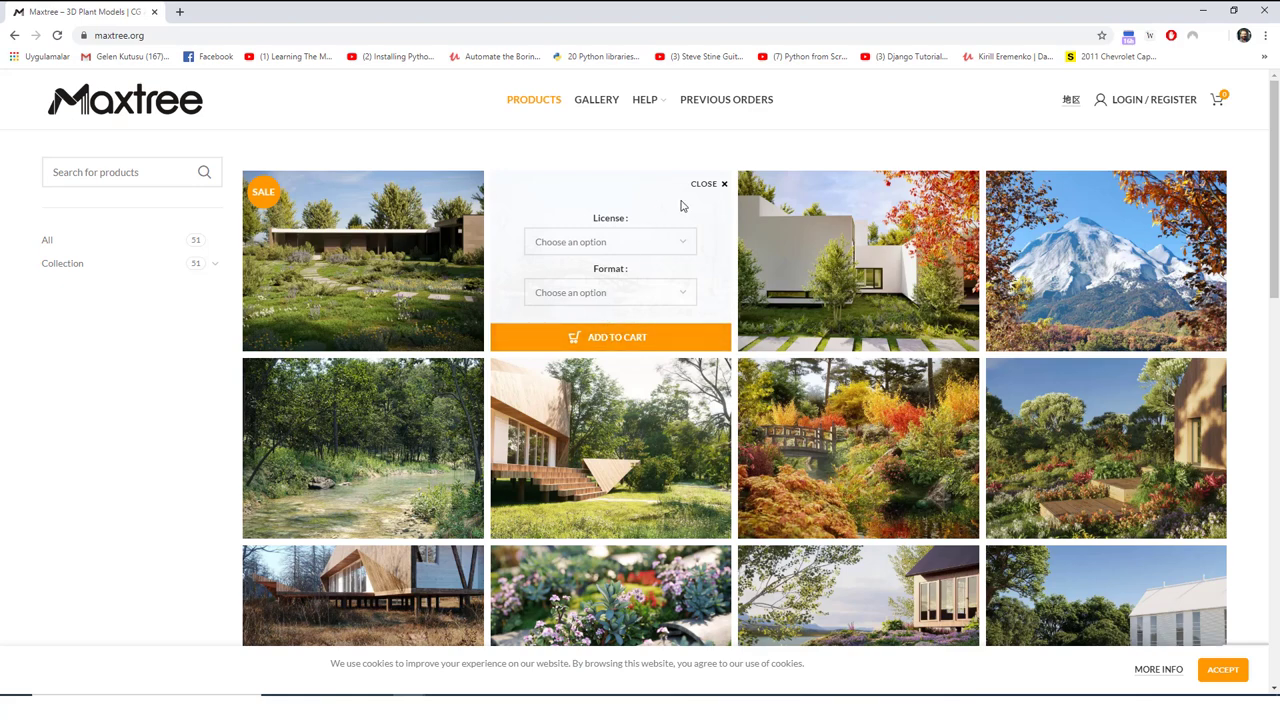
pyautogui.click(708, 184)
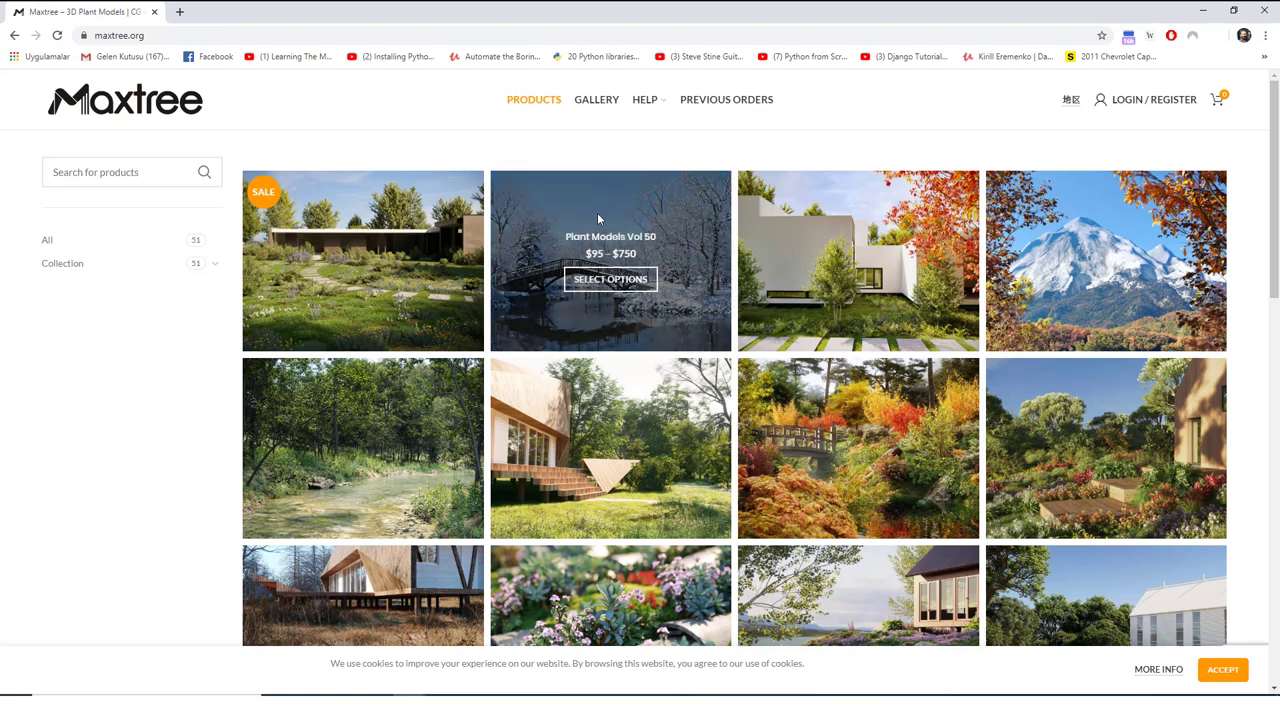
pyautogui.click(598, 254)
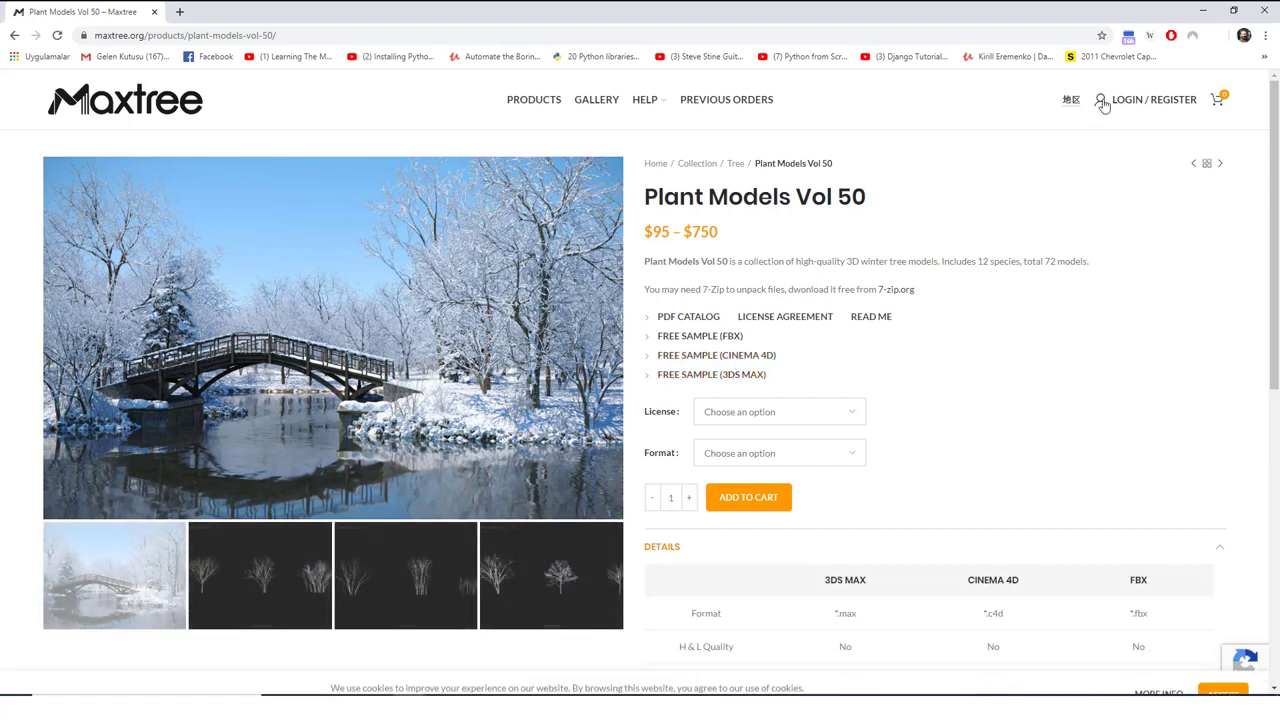
# - Switch to 3ds Max and merge the first Acer buergerianum tree scene file from the MT_PM_V48_Mesh_Corona folder, placing the tree at the table
pyautogui.click(1202, 11)
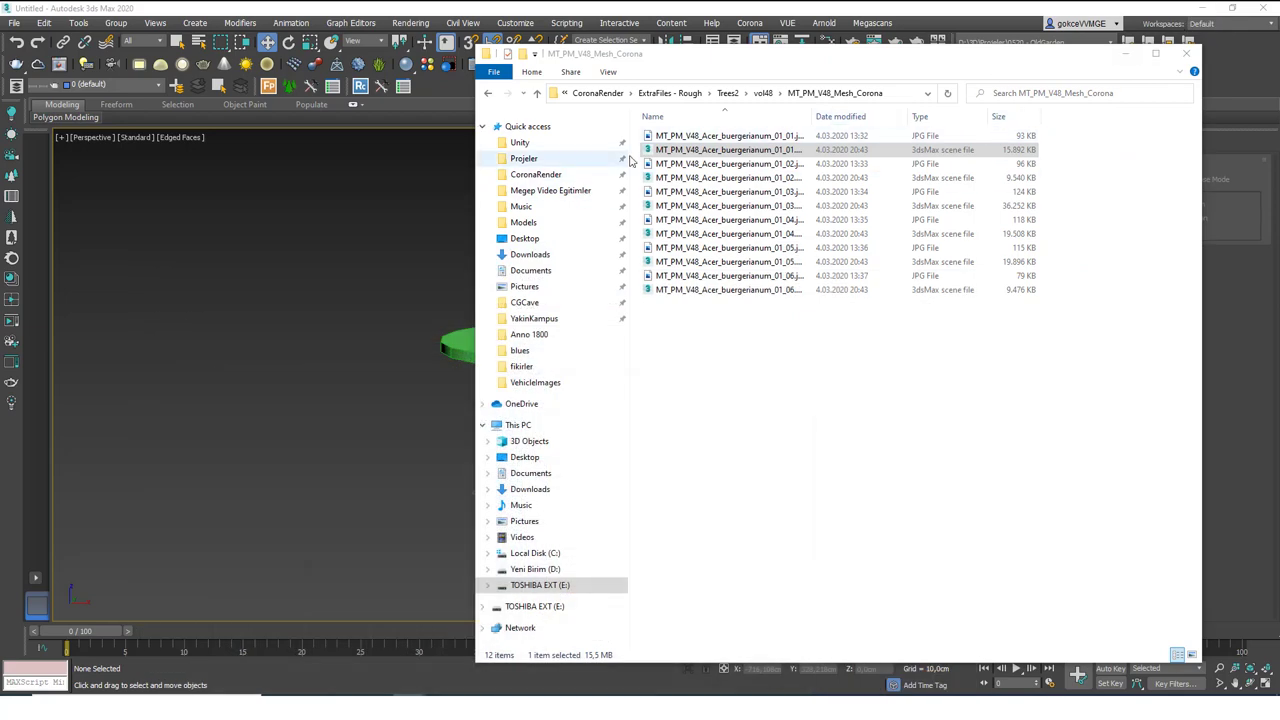
pyautogui.moveTo(660, 150); pyautogui.dragTo(352, 375)
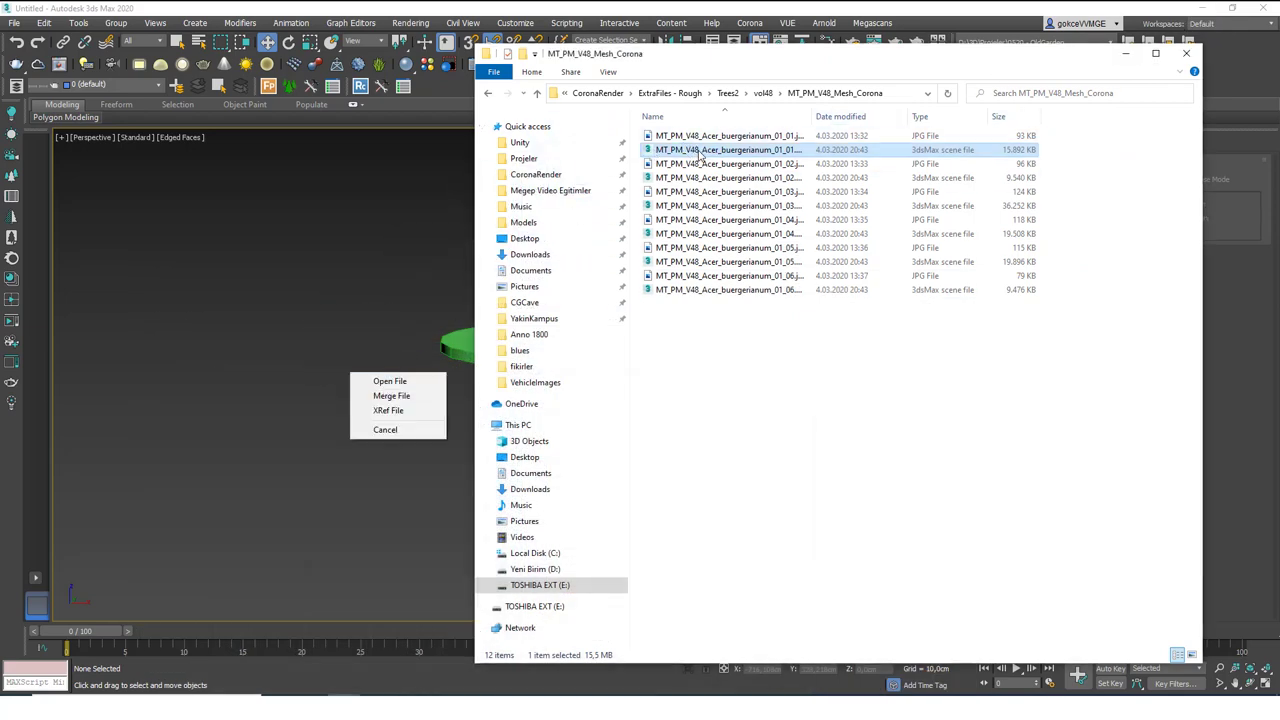
pyautogui.click(393, 396)
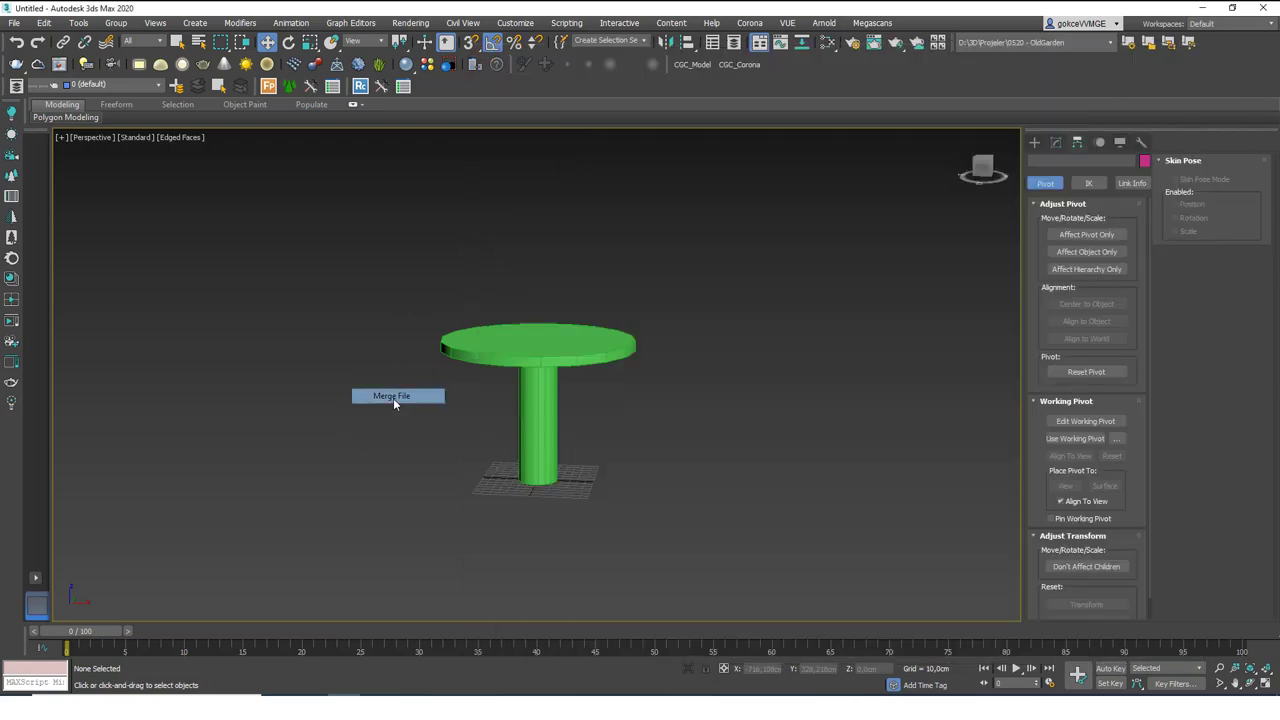
pyautogui.rightClick(701, 362)
pyautogui.click(463, 478)
pyautogui.keyDown('alt'); pyautogui.moveTo(537, 505); pyautogui.dragTo(560, 482, button='middle'); pyautogui.keyUp('alt')
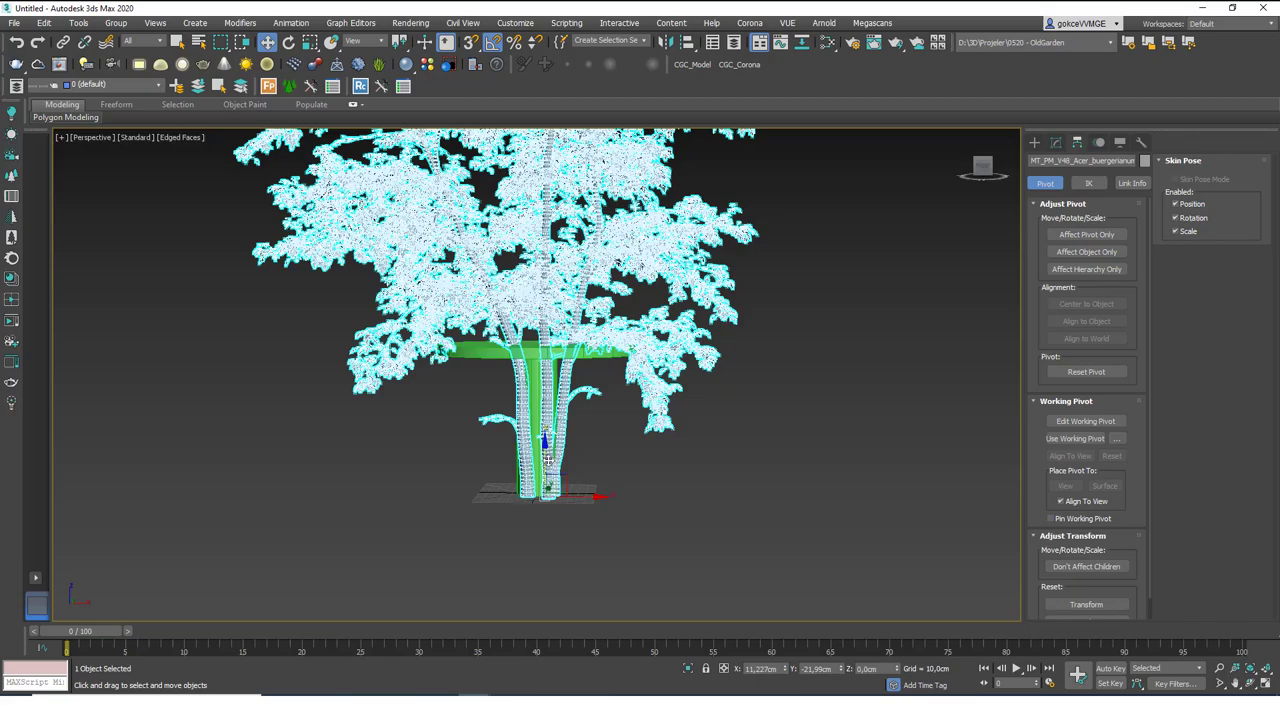
# - Try moving the merged tree and scaling it uniformly around its original pivot, reverting both changes
pyautogui.moveTo(559, 480); pyautogui.dragTo(642, 442)
pyautogui.hotkey('ctrl', 'z')
pyautogui.press('r')
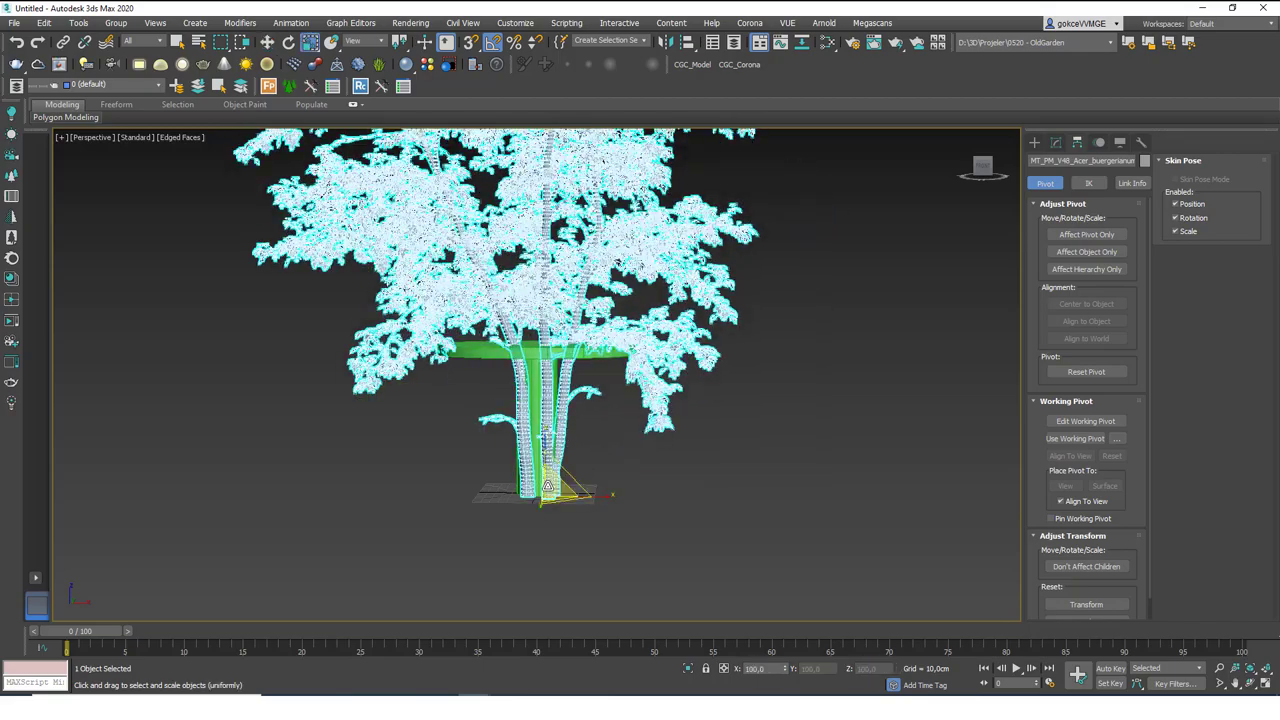
pyautogui.moveTo(548, 487)
pyautogui.mouseDown()
pyautogui.moveTo(550, 440)
pyautogui.moveTo(563, 547)
pyautogui.moveTo(555, 470)
pyautogui.moveTo(555, 523)
pyautogui.moveTo(557, 499)
pyautogui.mouseUp()
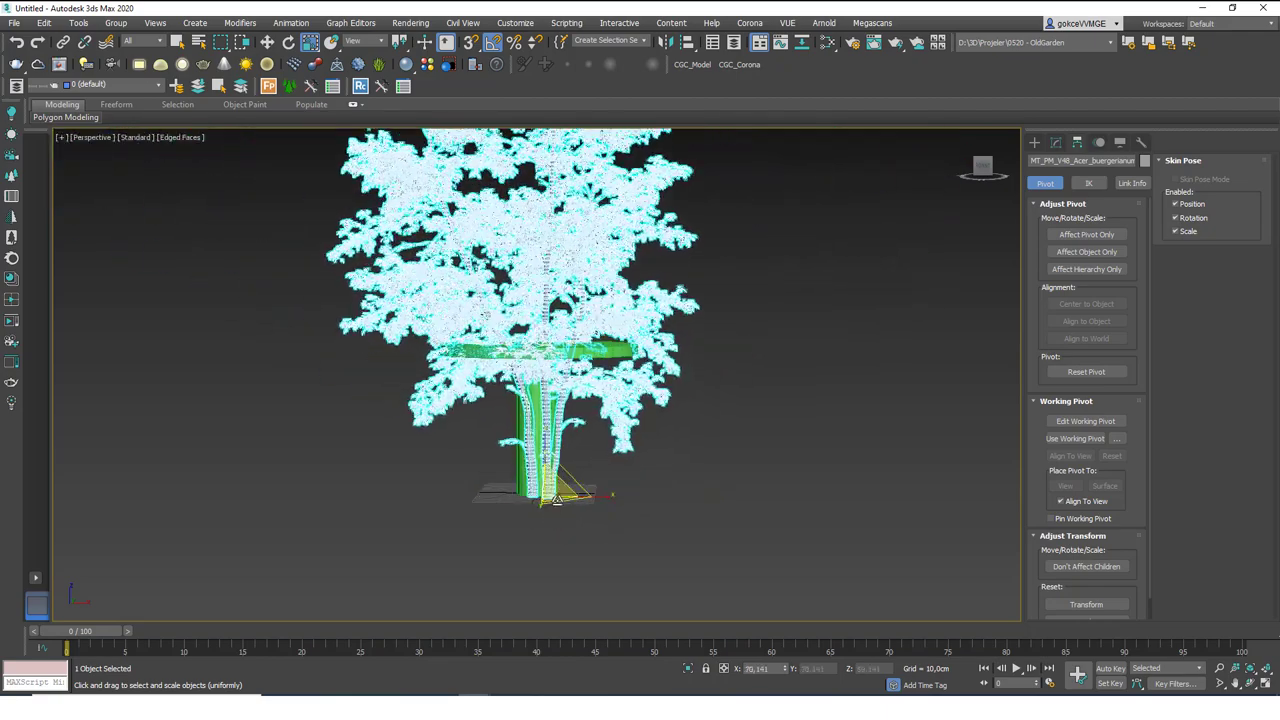
pyautogui.rightClick(557, 499)
pyautogui.keyDown('alt'); pyautogui.moveTo(620, 405); pyautogui.dragTo(549, 456, button='middle'); pyautogui.keyUp('alt')
# - Centre the tree's pivot to the object with Affect Pivot Only, and set the pivot's Z to 0
pyautogui.click(1087, 237)
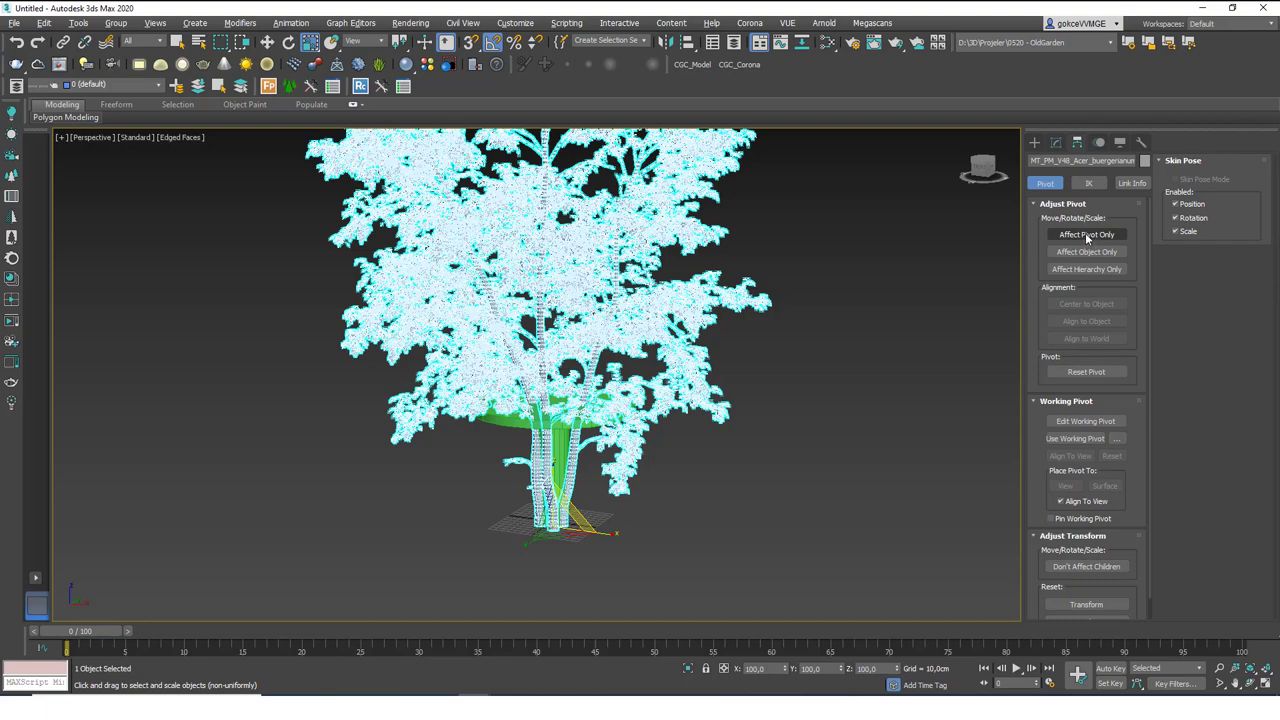
pyautogui.click(1087, 236)
pyautogui.click(1057, 302)
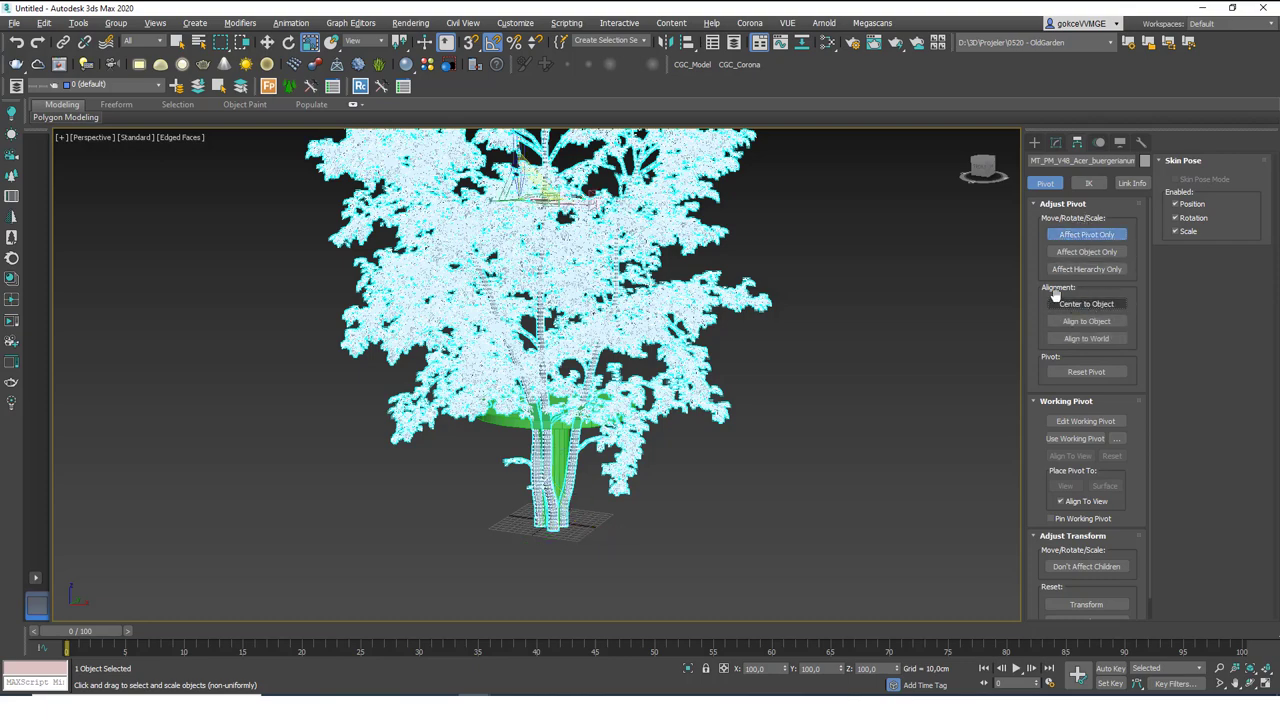
pyautogui.scroll(-4, 588, 298)
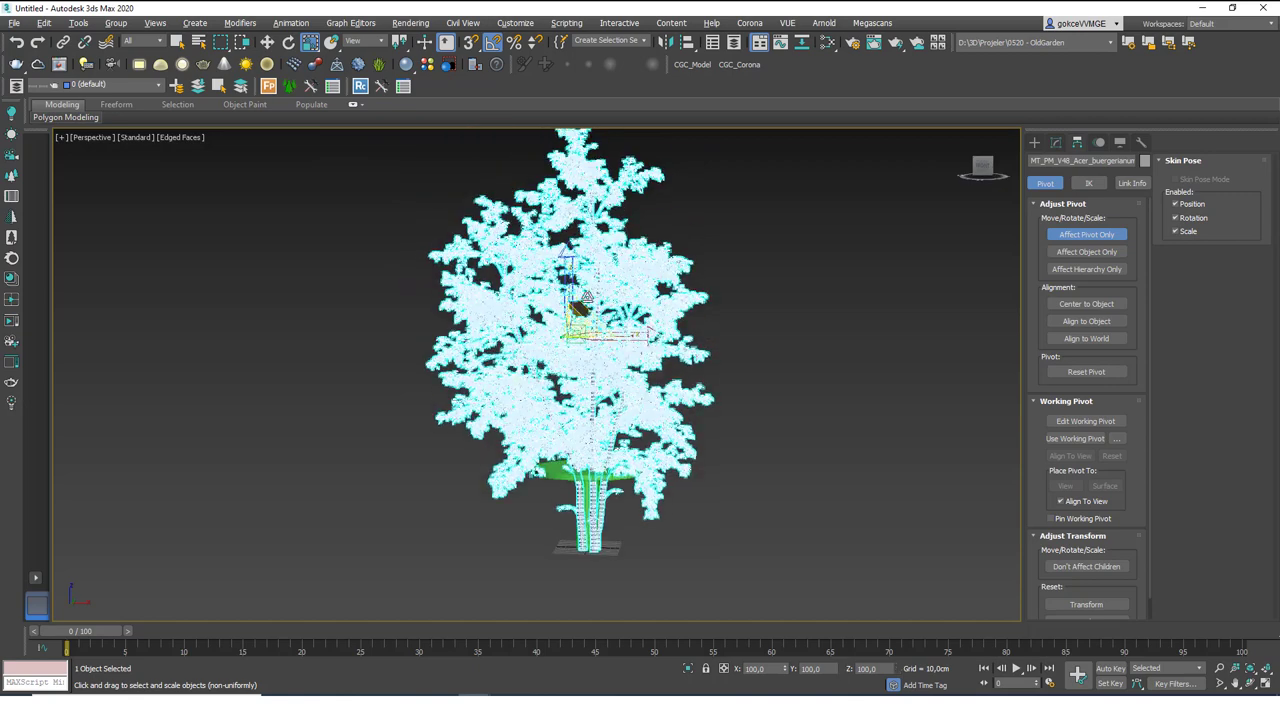
pyautogui.click(1085, 237)
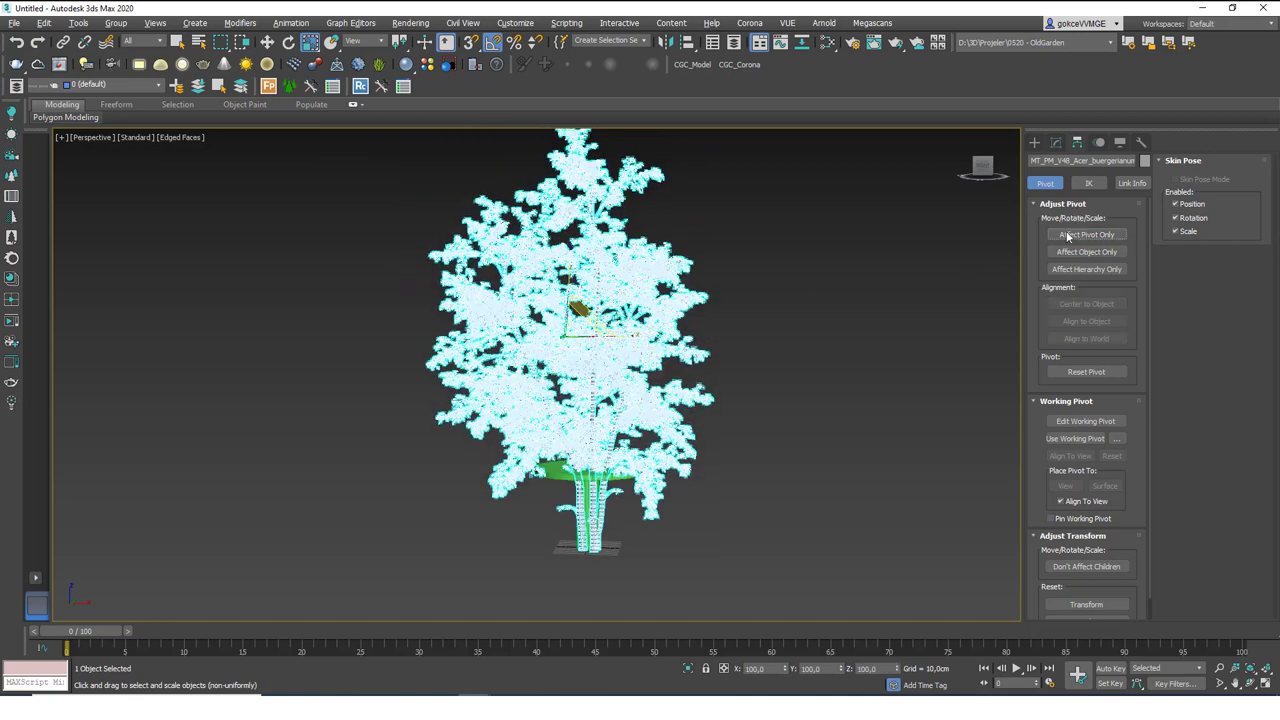
pyautogui.click(1085, 237)
pyautogui.press('w')
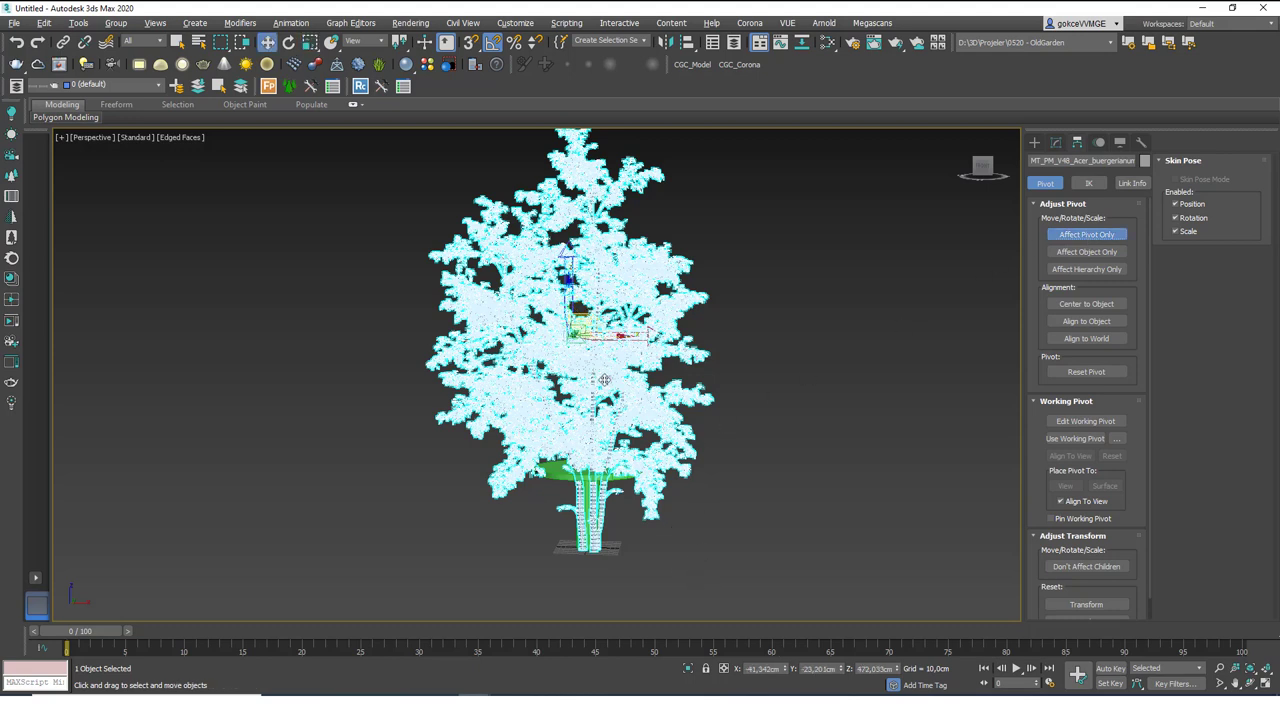
pyautogui.rightClick(897, 671)
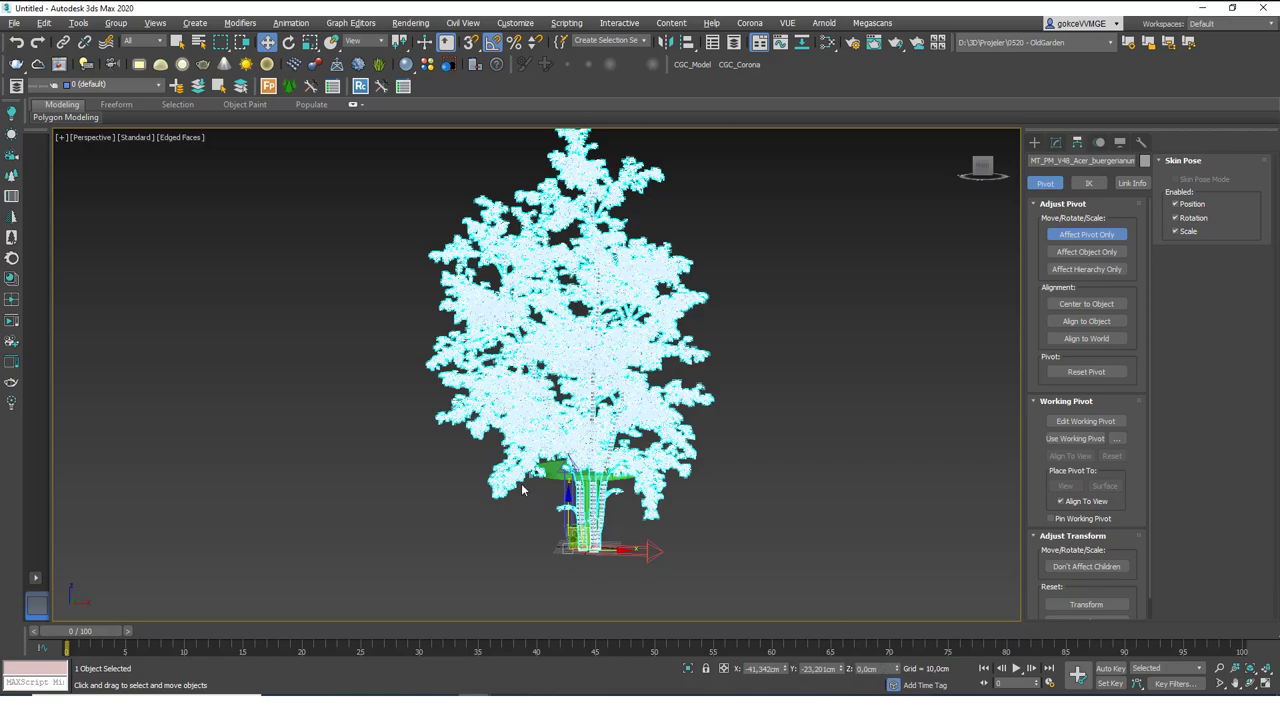
# - Move the tree's pivot horizontally to the middle between the trunks at ground level, and end pivot editing
pyautogui.keyDown('alt'); pyautogui.moveTo(730, 532); pyautogui.dragTo(693, 543, button='middle'); pyautogui.keyUp('alt')
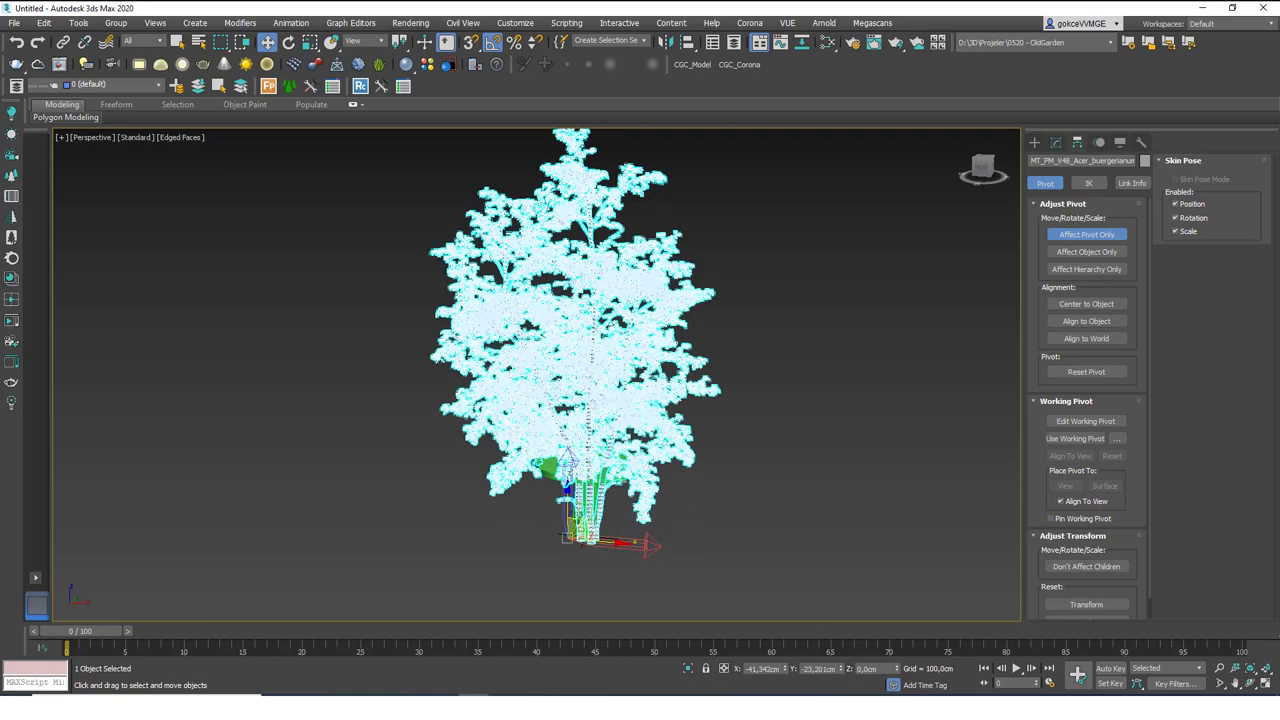
pyautogui.scroll(6, 603, 509)
pyautogui.keyDown('alt'); pyautogui.moveTo(547, 540); pyautogui.dragTo(549, 551, button='middle'); pyautogui.keyUp('alt')
pyautogui.scroll(1, 549, 551)
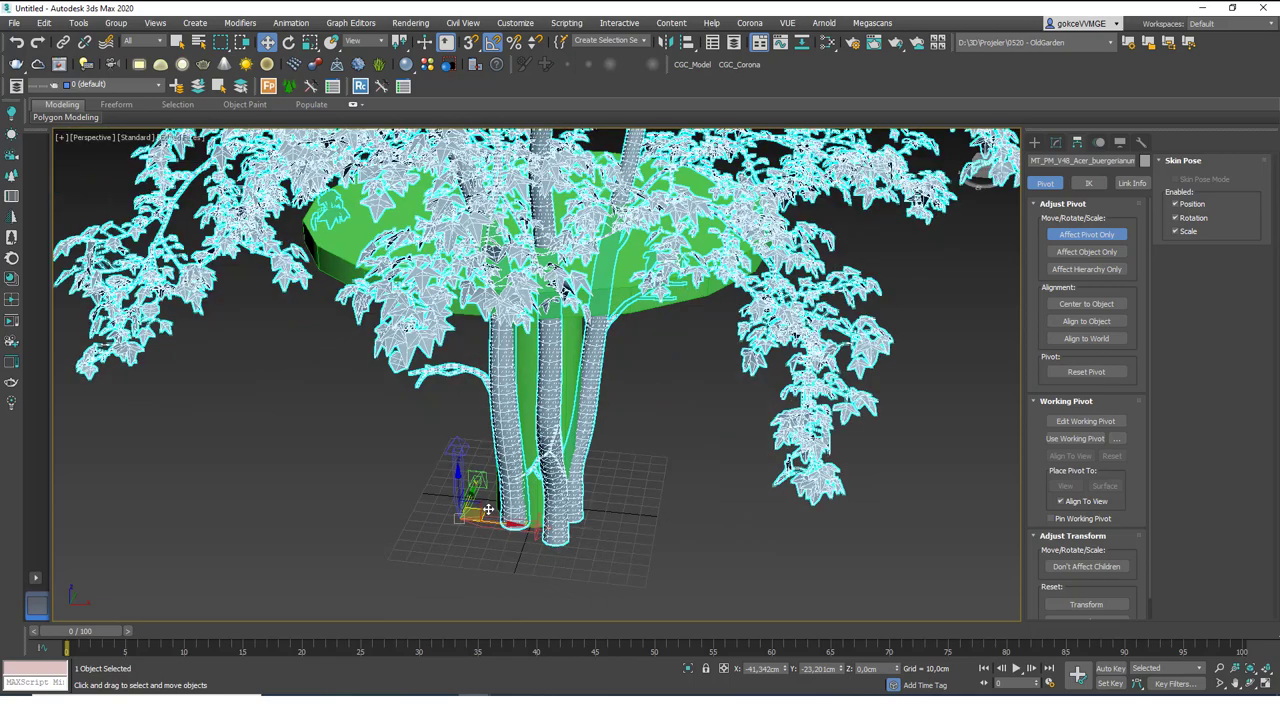
pyautogui.moveTo(488, 510); pyautogui.dragTo(571, 483)
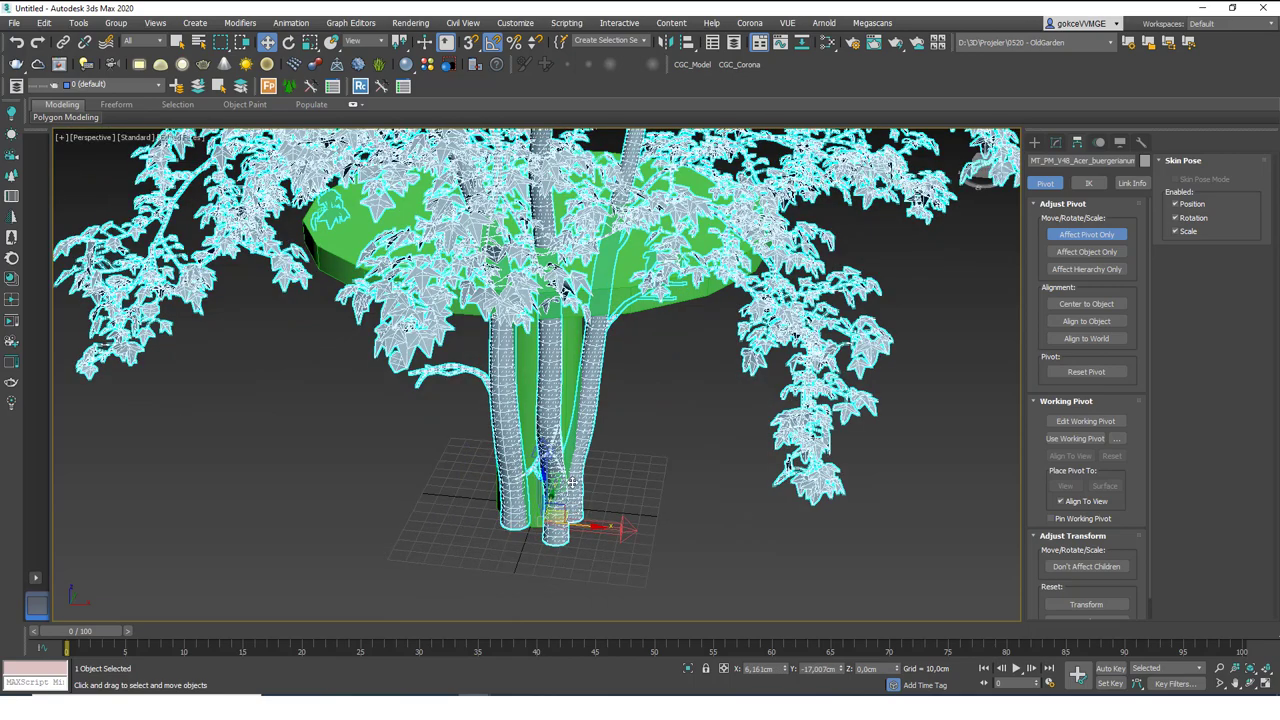
pyautogui.keyDown('alt'); pyautogui.moveTo(544, 550); pyautogui.dragTo(672, 494, button='middle'); pyautogui.keyUp('alt')
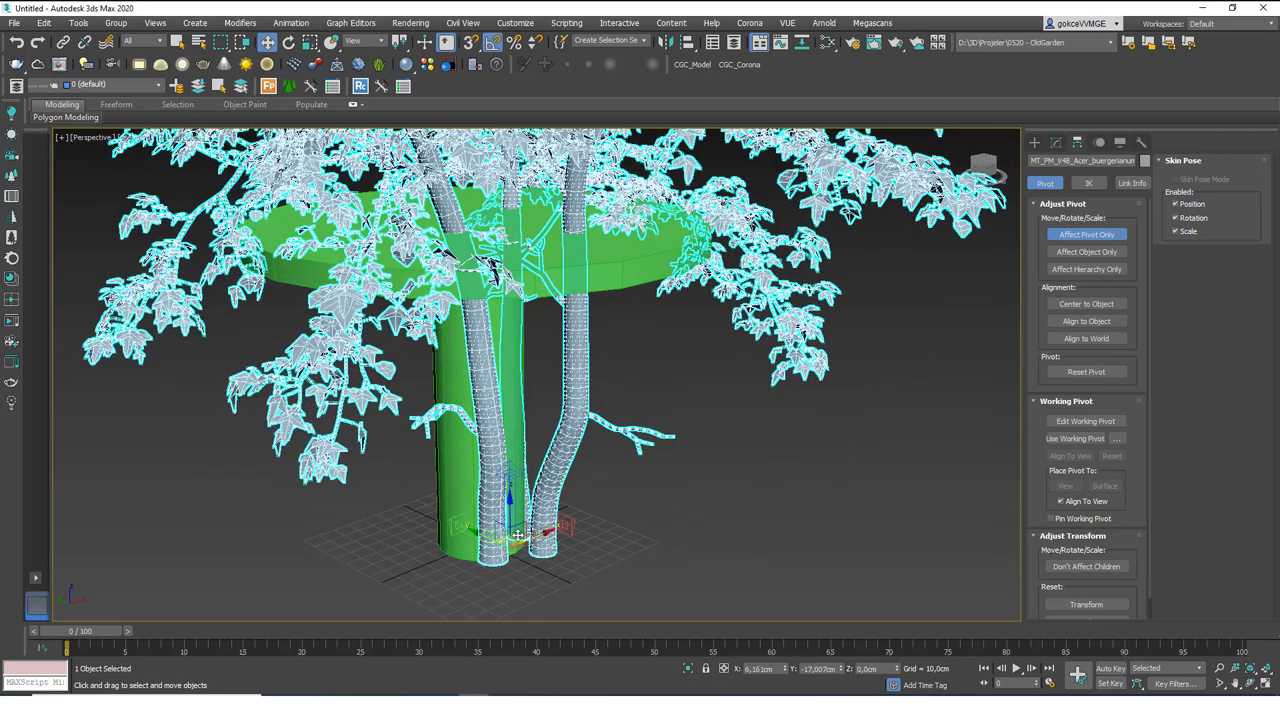
pyautogui.moveTo(519, 534); pyautogui.dragTo(523, 536)
pyautogui.keyDown('alt'); pyautogui.moveTo(577, 523); pyautogui.dragTo(550, 610, button='middle'); pyautogui.keyUp('alt')
pyautogui.click(1087, 243)
# - Try scaling the tree uniformly around the pivot placed between its trunks, and cancel the change
pyautogui.moveTo(560, 520); pyautogui.dragTo(506, 393, button='middle')
pyautogui.press('r')
pyautogui.moveTo(528, 598); pyautogui.dragTo(636, 417)
pyautogui.rightClick(636, 417)
# - Centre the tree's pivot to the object again with Affect Pivot Only, and end pivot editing
pyautogui.click(1106, 236)
pyautogui.click(1103, 305)
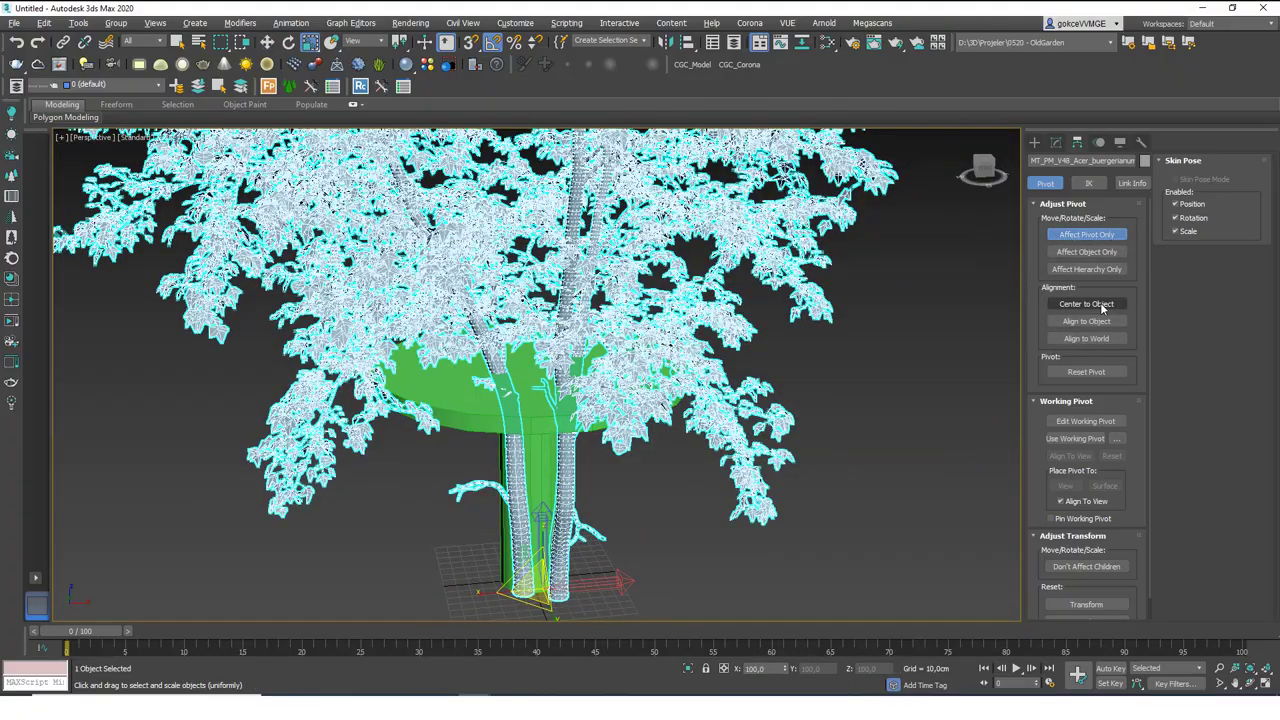
pyautogui.scroll(-1, 550, 468)
pyautogui.scroll(-3, 550, 468)
pyautogui.moveTo(550, 468); pyautogui.dragTo(553, 562, button='middle')
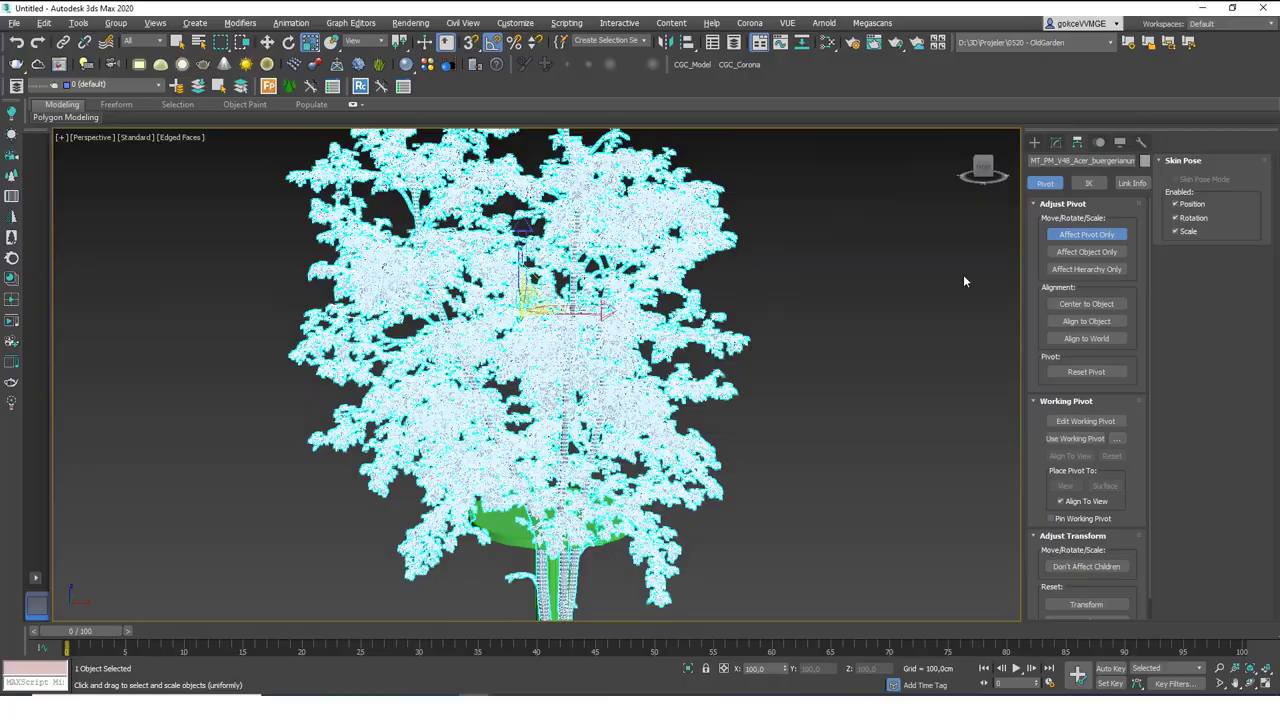
pyautogui.click(1075, 236)
# - Scale the tree up uniformly to more than twice its size around its central pivot
pyautogui.press('r')
pyautogui.press('r')
pyautogui.press('r')
pyautogui.moveTo(531, 299); pyautogui.dragTo(590, 120)
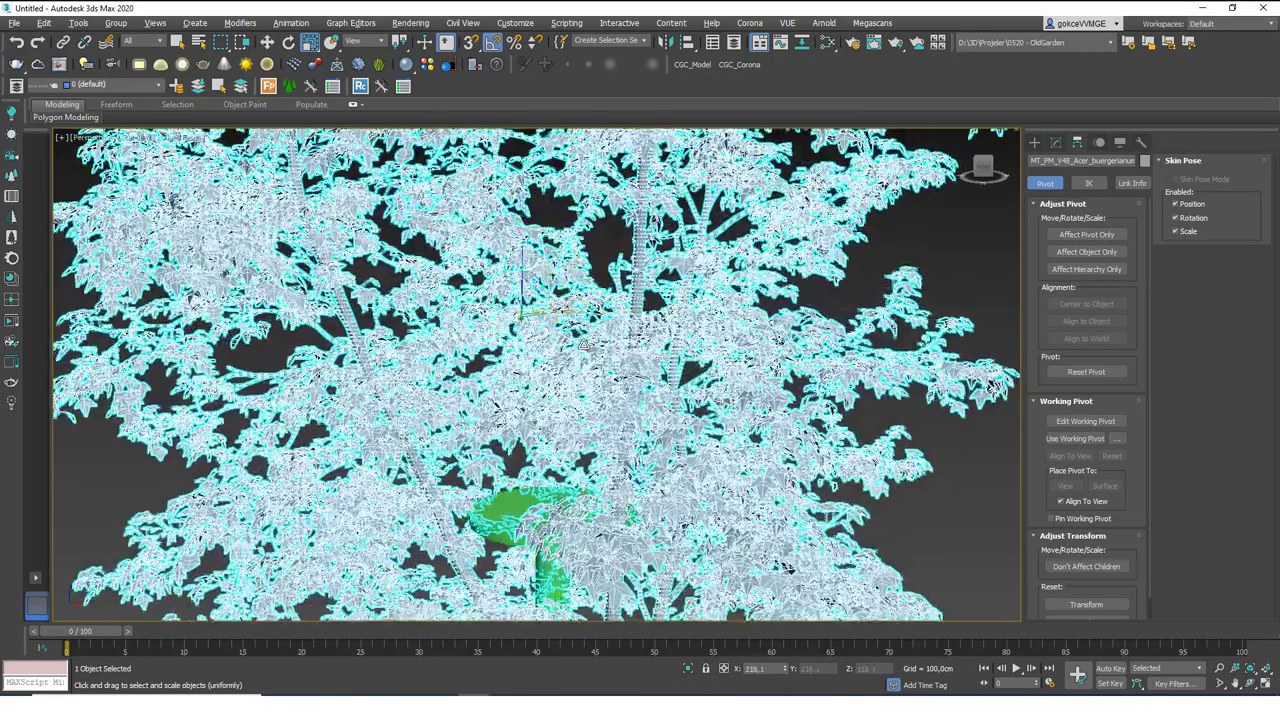
pyautogui.scroll(-5, 606, 392)
pyautogui.scroll(6, 632, 483)
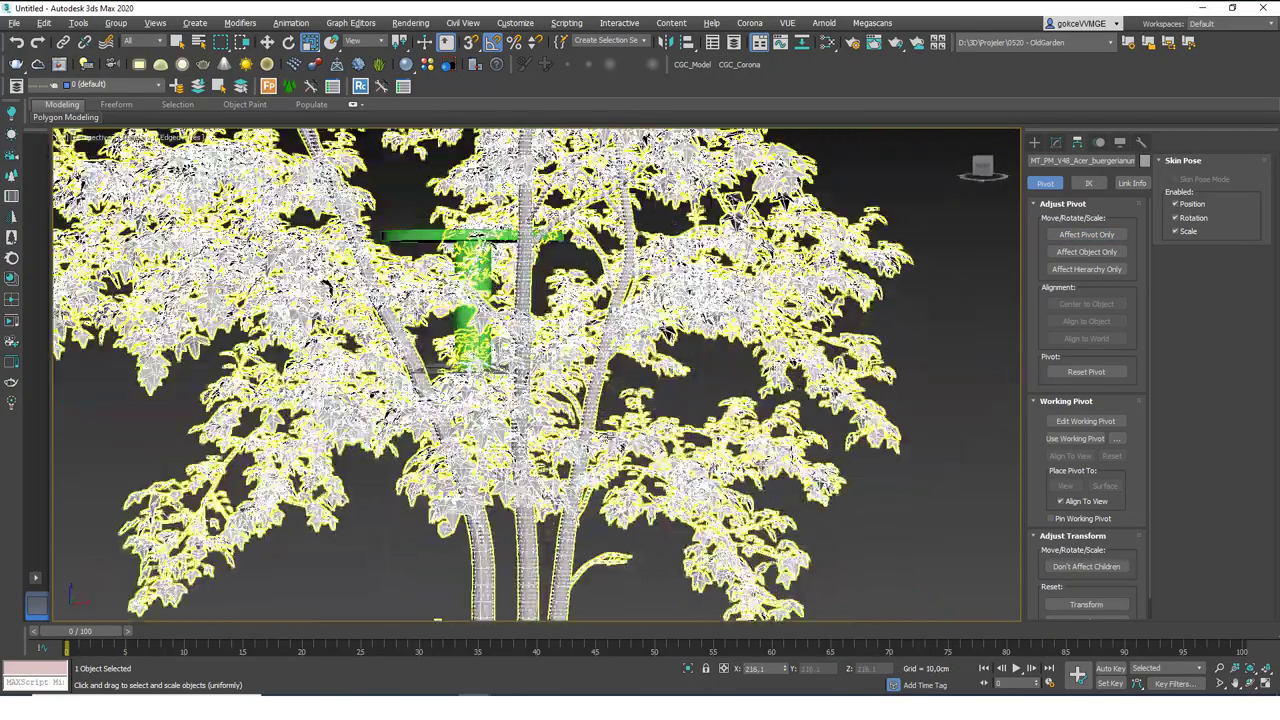
pyautogui.scroll(-6, 611, 380)
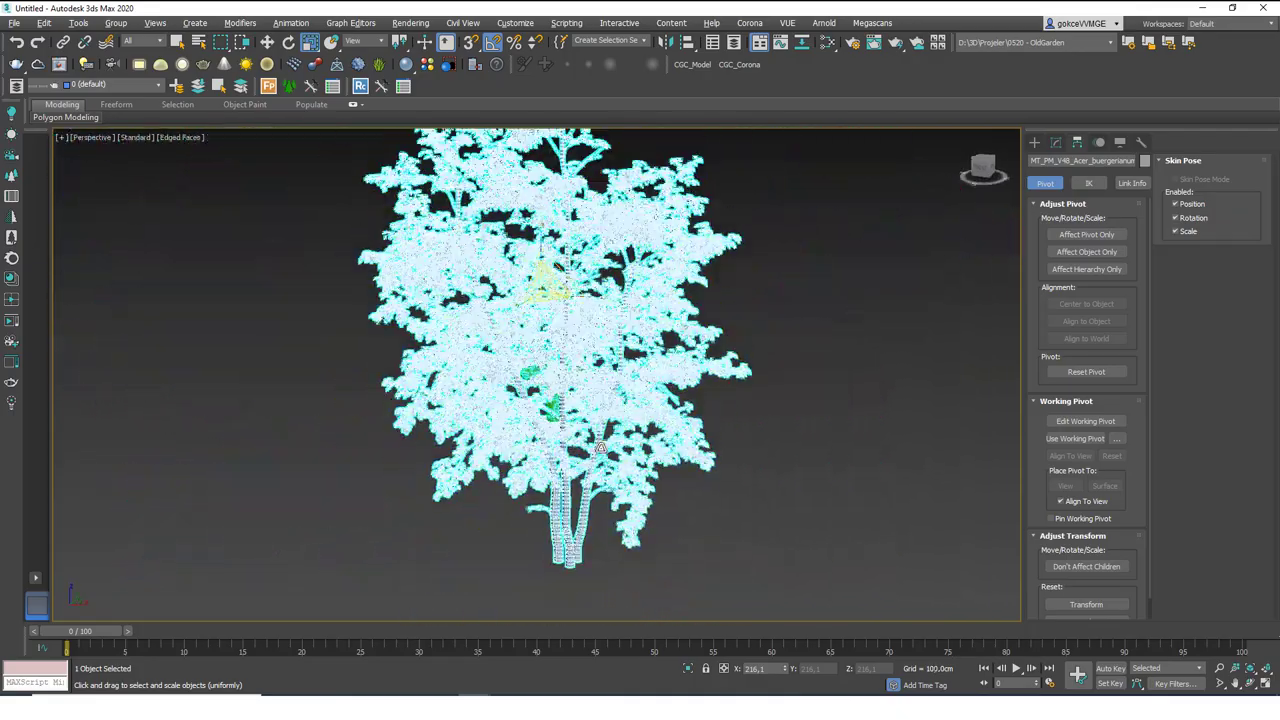
# - Delete the tree and the Table group, and frame the empty grid in the perspective view
pyautogui.press('Delete')
pyautogui.click(545, 415)
pyautogui.press('Delete')
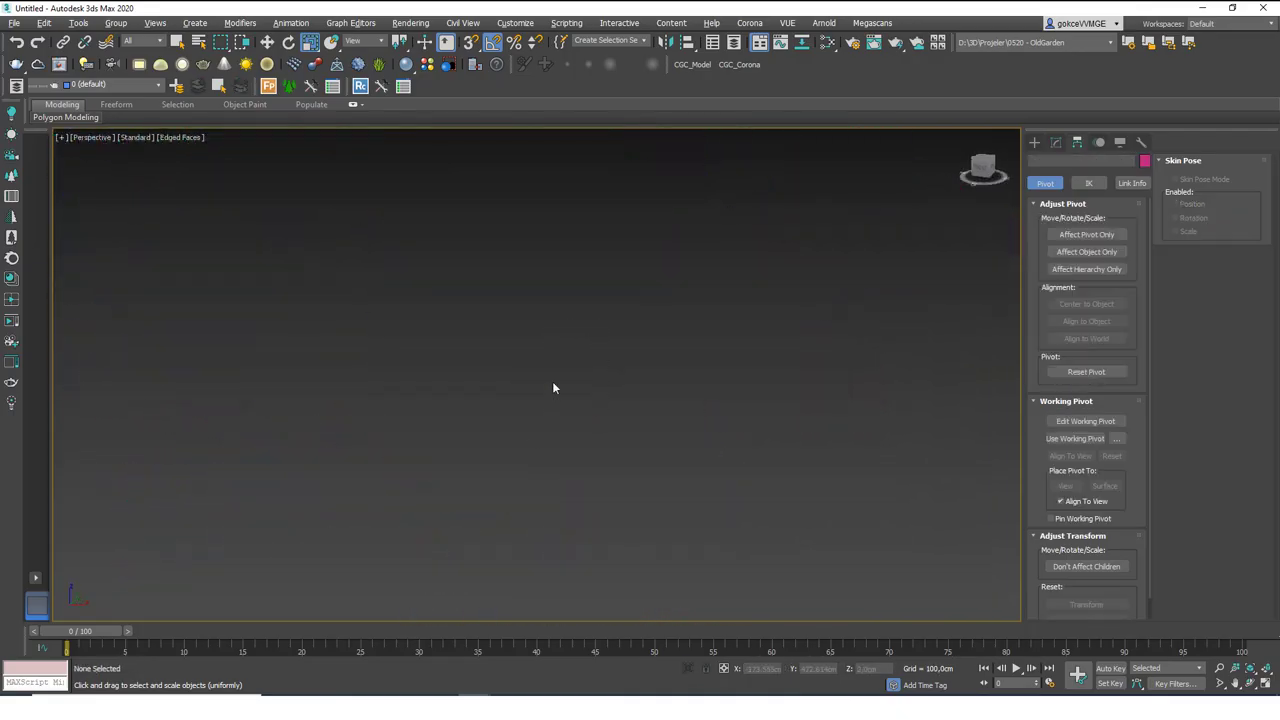
pyautogui.press('z')
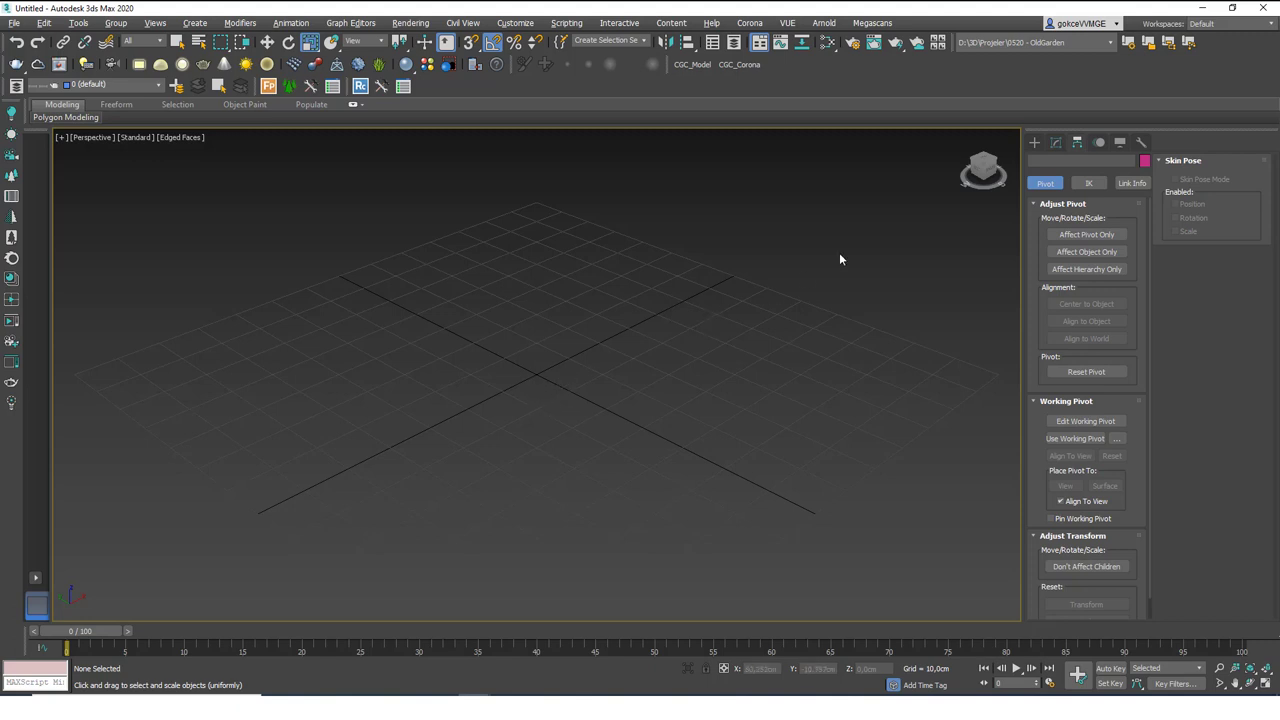
# - Create a standard primitive box freehand on the grid near the origin
pyautogui.click(1035, 142)
pyautogui.click(1060, 222)
pyautogui.moveTo(501, 319); pyautogui.dragTo(497, 519)
pyautogui.click(463, 386)
pyautogui.rightClick(463, 386)
pyautogui.keyDown('alt'); pyautogui.moveTo(590, 350); pyautogui.dragTo(571, 430, button='middle'); pyautogui.keyUp('alt')
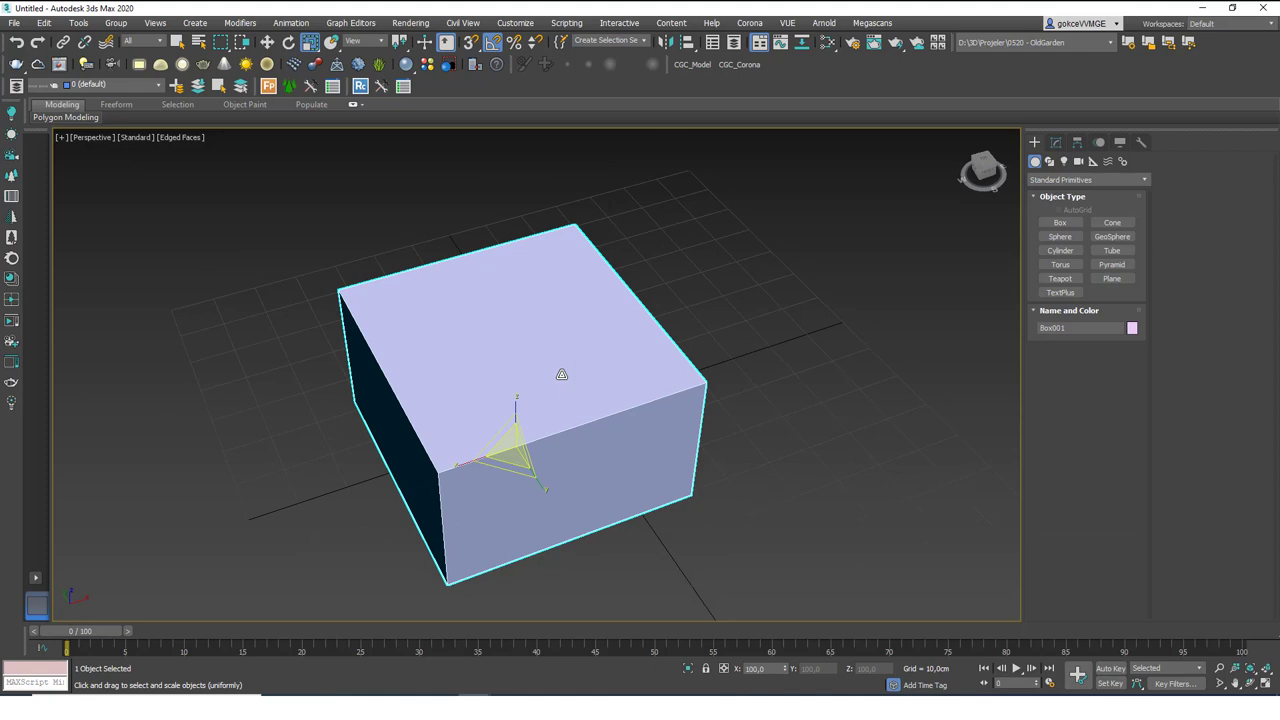
pyautogui.keyDown('alt'); pyautogui.moveTo(611, 387); pyautogui.dragTo(557, 410, button='middle'); pyautogui.keyUp('alt')
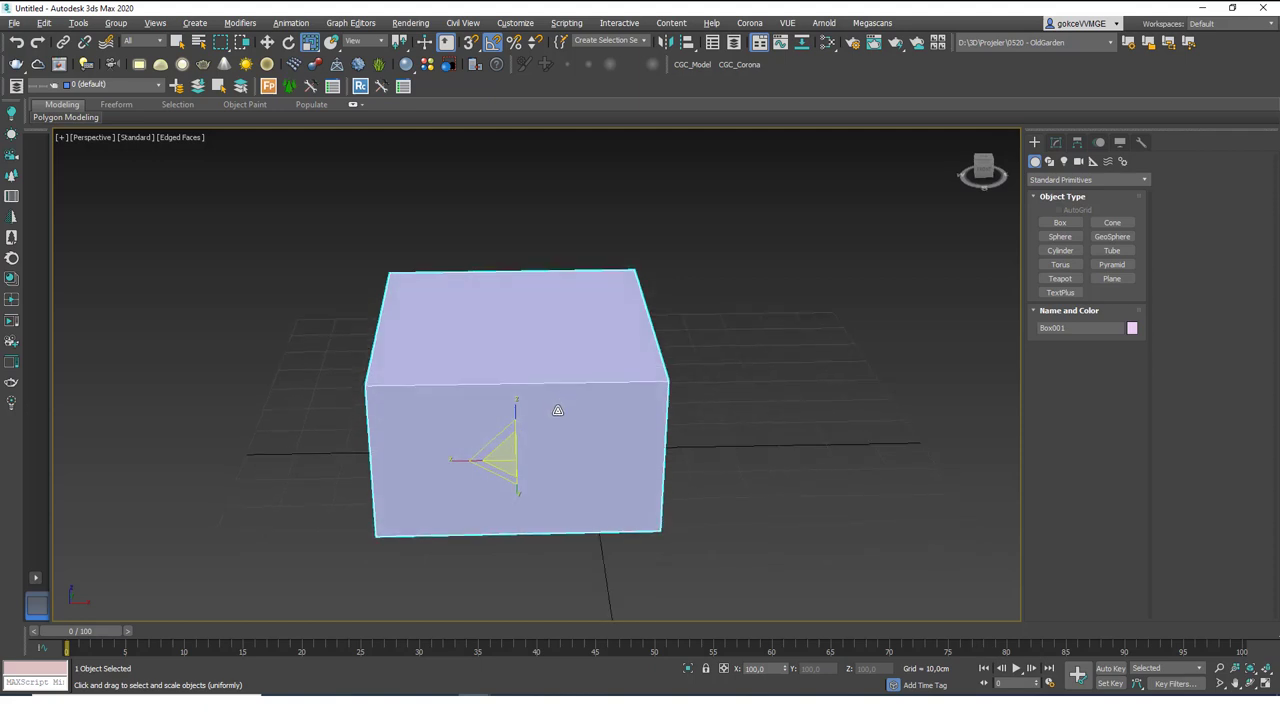
# - Move the box away from its pivot along the ground with Affect Object Only, leaving the pivot in place
pyautogui.click(1077, 142)
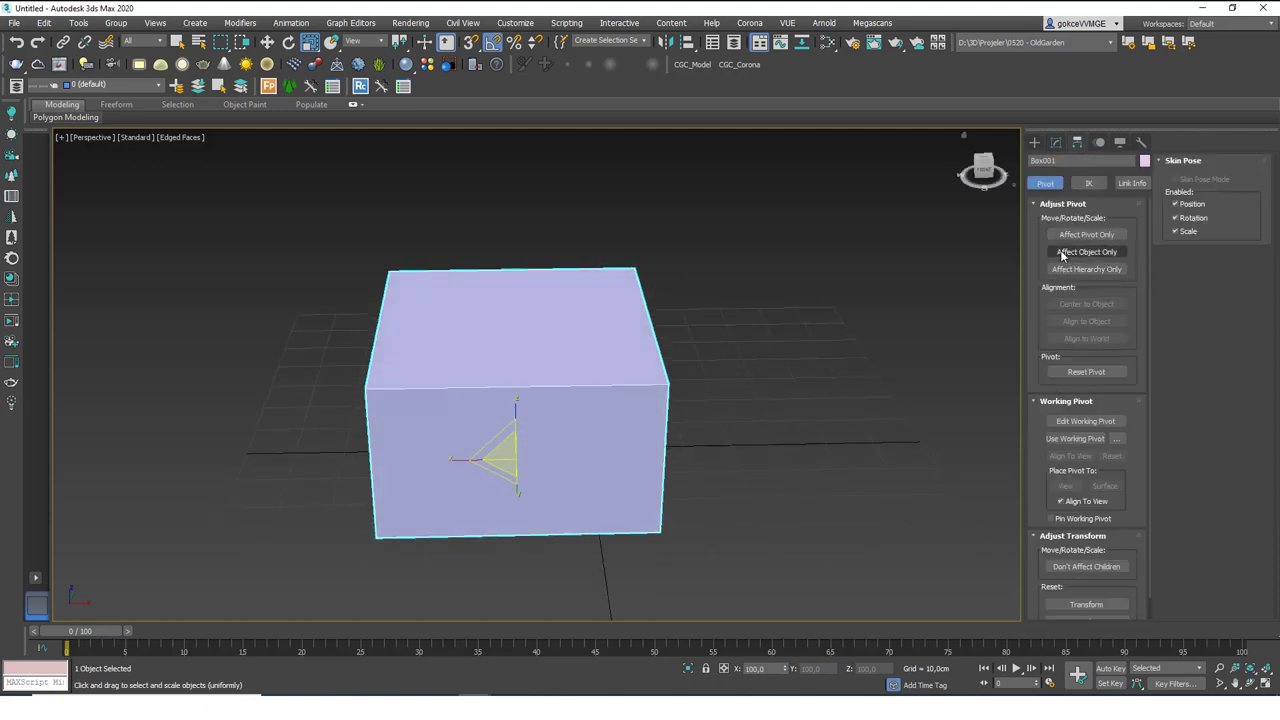
pyautogui.click(1081, 257)
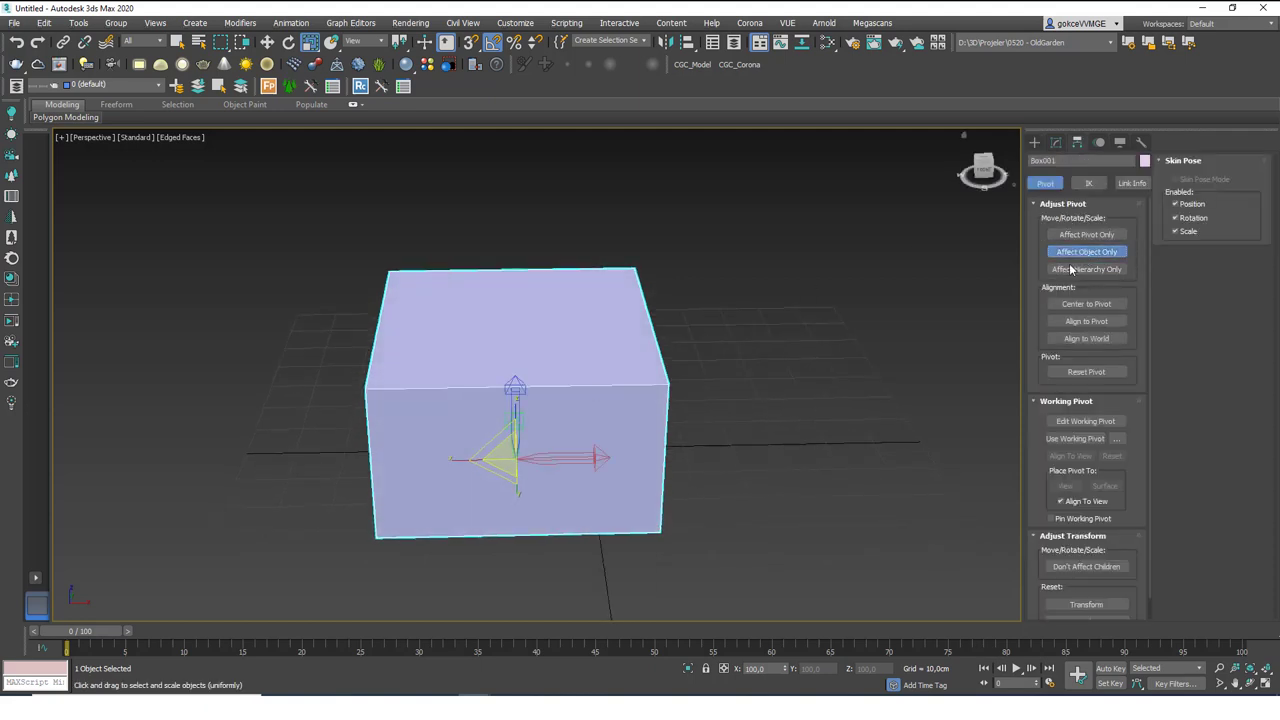
pyautogui.keyDown('alt'); pyautogui.moveTo(552, 440); pyautogui.dragTo(538, 472, button='middle'); pyautogui.keyUp('alt')
pyautogui.press('w')
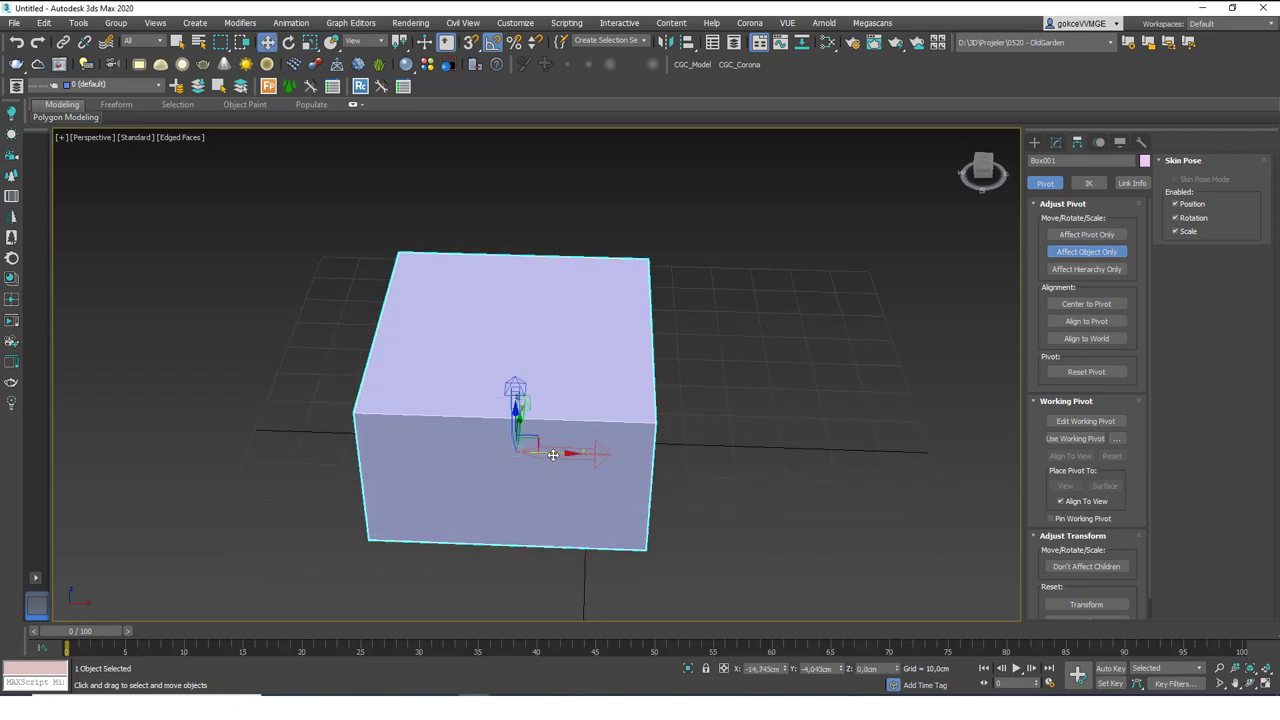
pyautogui.moveTo(538, 470); pyautogui.dragTo(380, 443)
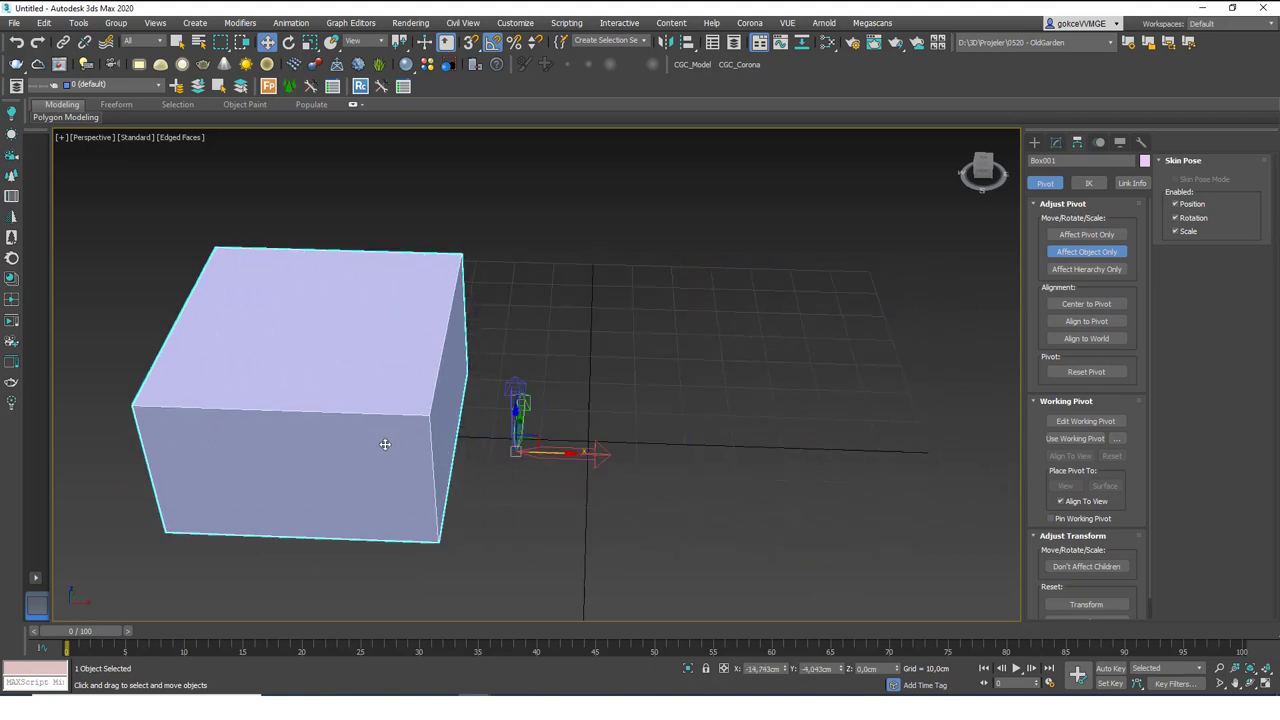
pyautogui.keyDown('alt'); pyautogui.moveTo(552, 422); pyautogui.dragTo(533, 412, button='middle'); pyautogui.keyUp('alt')
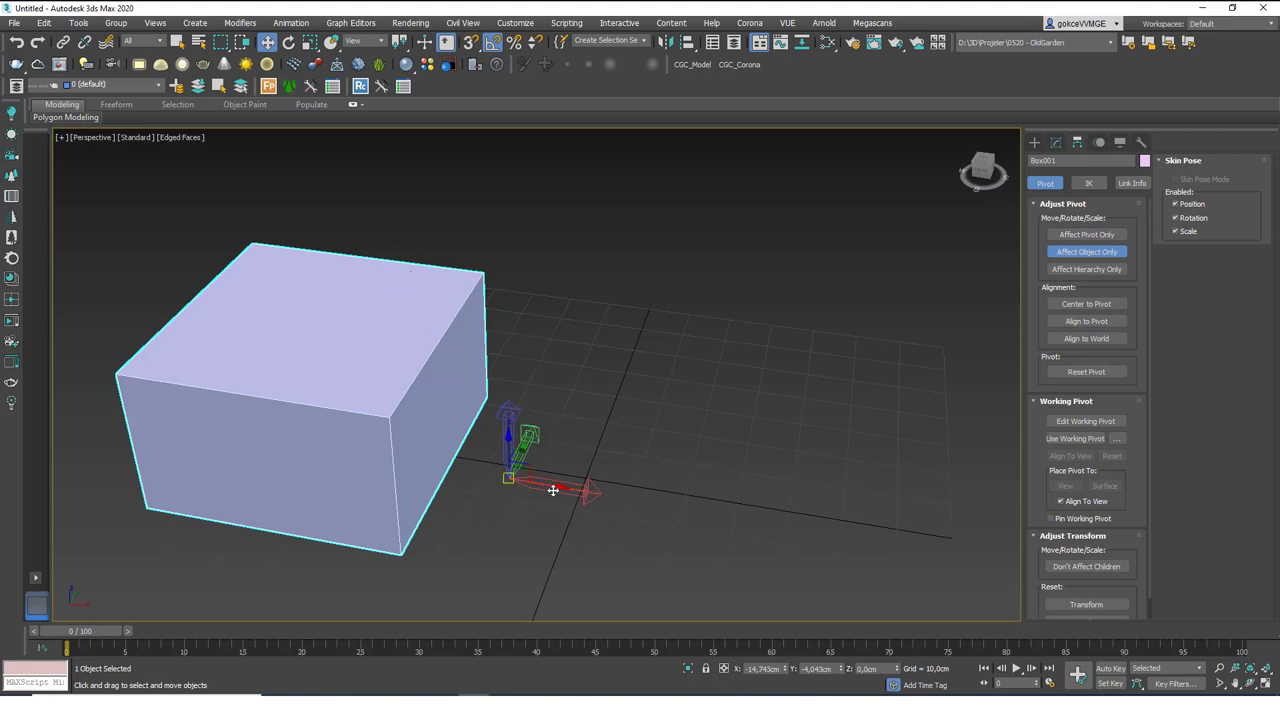
# - End Affect Object Only editing and reset the box's pivot
pyautogui.click(1080, 257)
pyautogui.click(1078, 371)
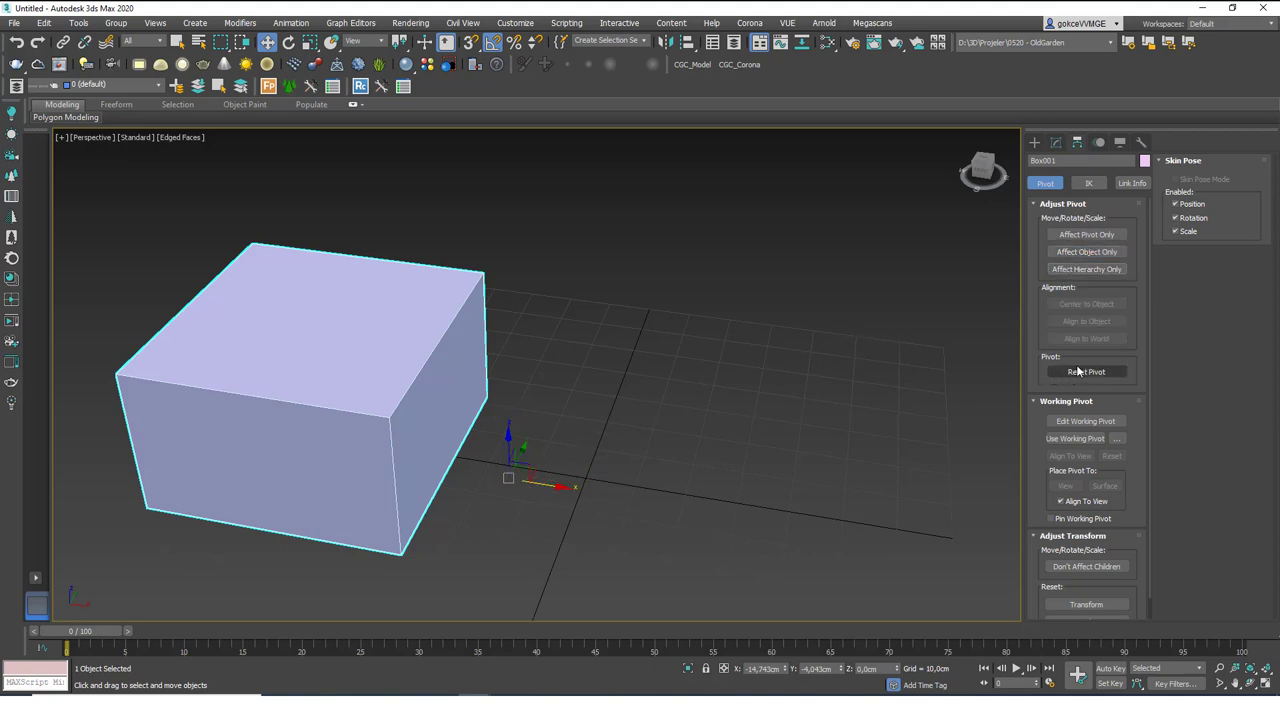
# - Reset the box's pivot and center it to the object with Affect Pivot Only enabled
pyautogui.click(1078, 371)
pyautogui.keyDown('alt'); pyautogui.moveTo(419, 457); pyautogui.dragTo(356, 407, button='middle'); pyautogui.keyUp('alt')
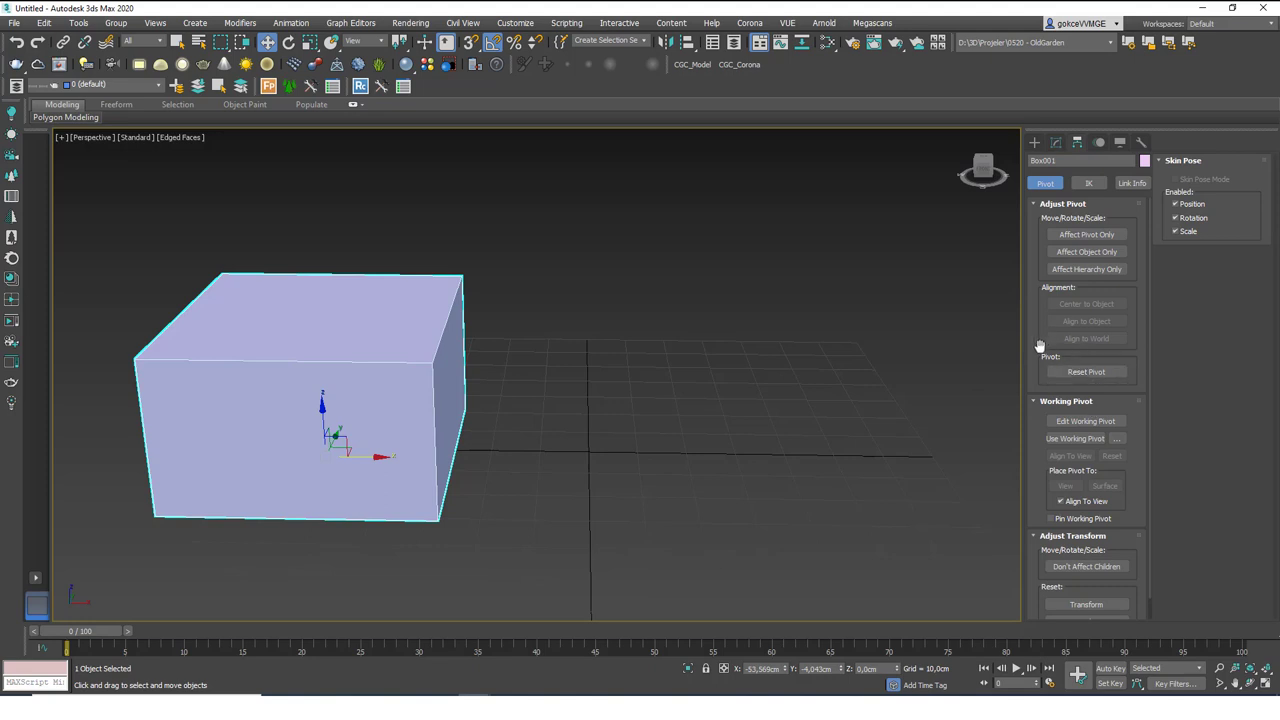
pyautogui.click(1087, 236)
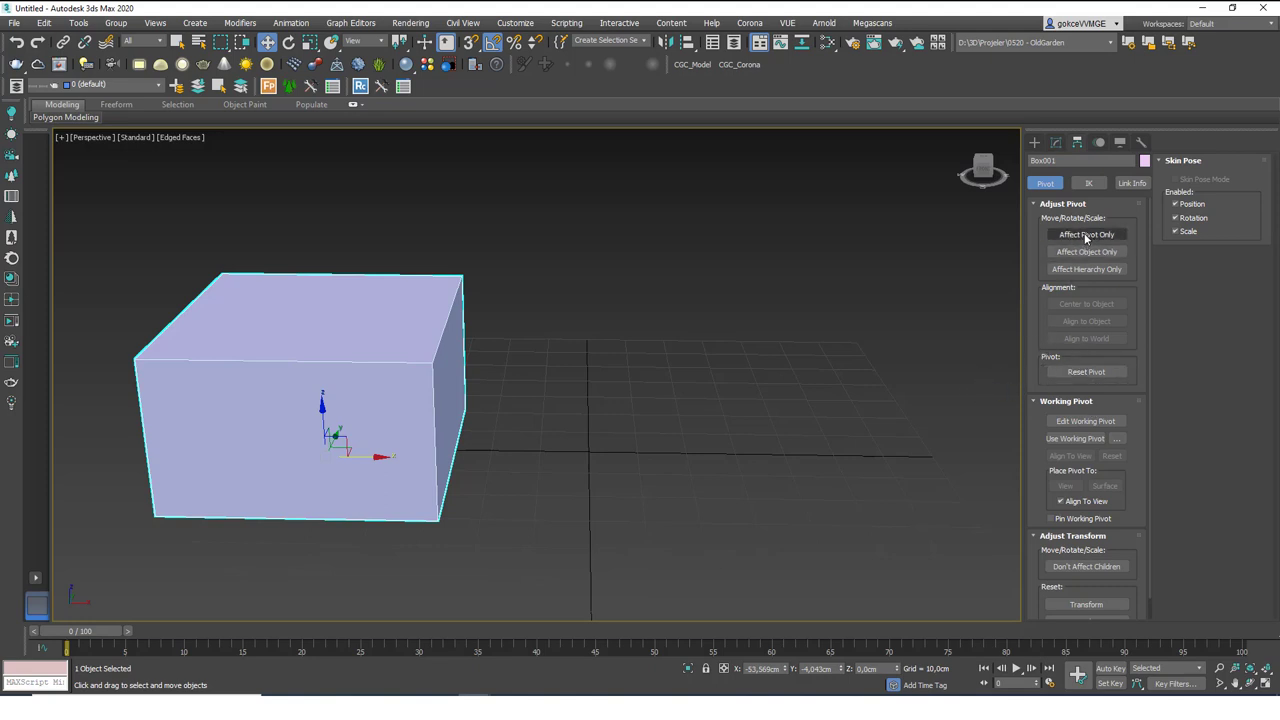
pyautogui.click(1088, 235)
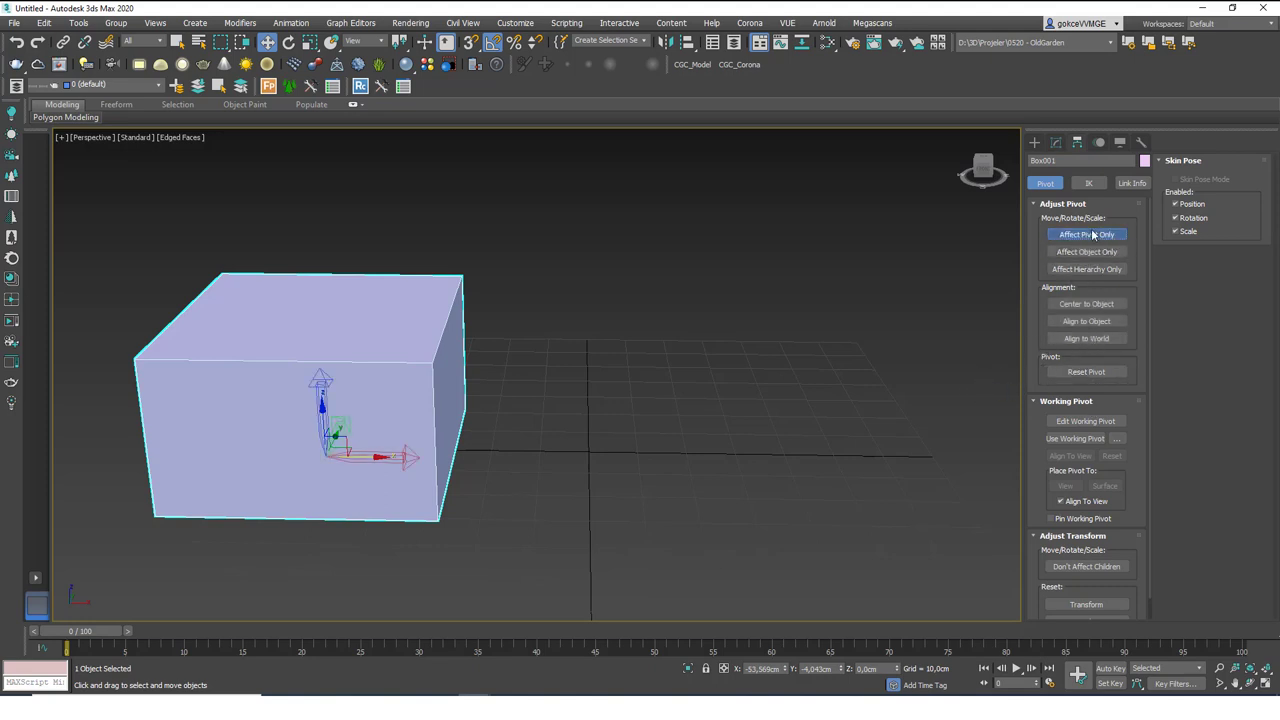
pyautogui.click(1086, 306)
# - Rotate the box's pivot freehand out of alignment and restore its orientation with Align to Object
pyautogui.keyDown('alt'); pyautogui.moveTo(486, 440); pyautogui.dragTo(280, 410, button='middle'); pyautogui.keyUp('alt')
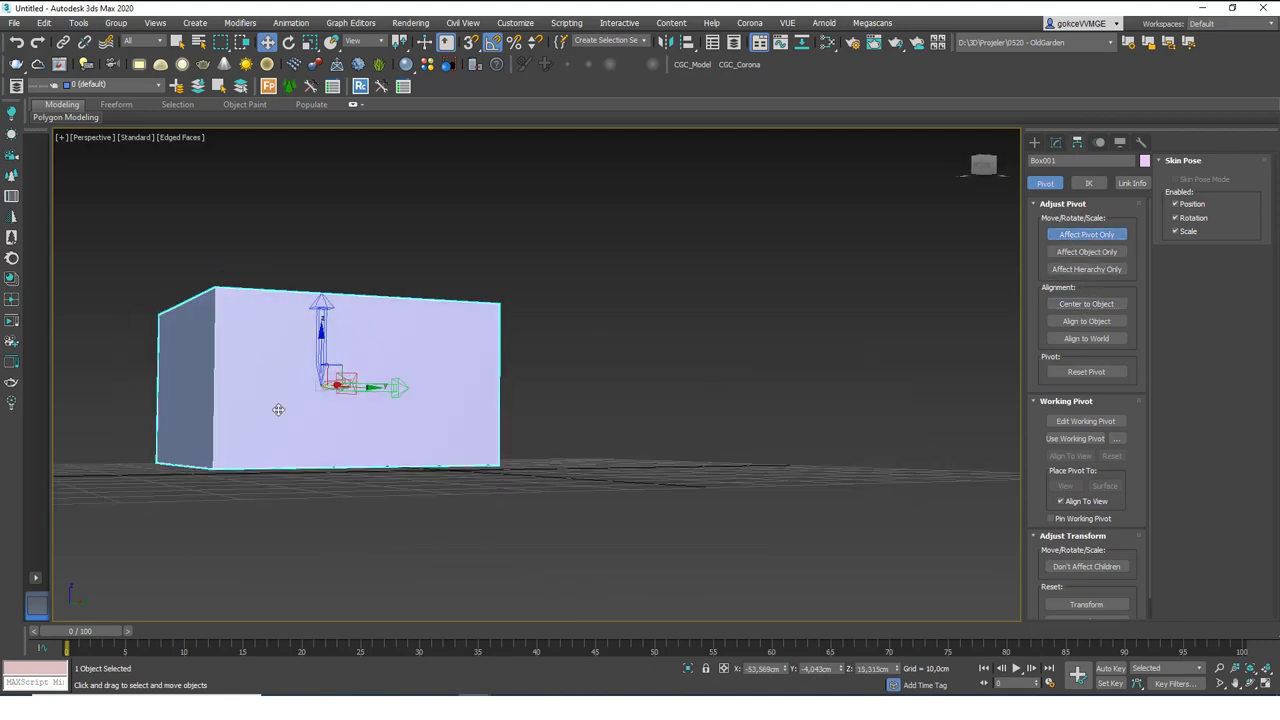
pyautogui.keyDown('alt'); pyautogui.moveTo(382, 385); pyautogui.dragTo(344, 393, button='middle'); pyautogui.keyUp('alt')
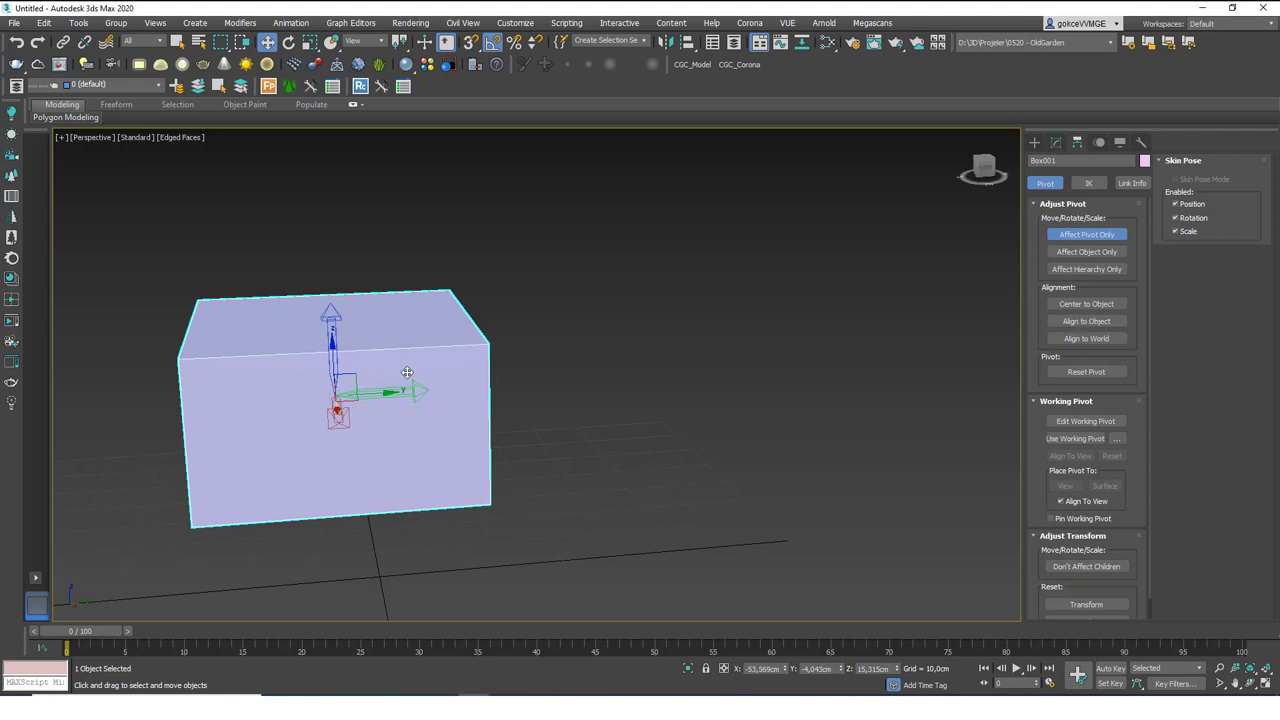
pyautogui.press('e')
pyautogui.moveTo(407, 372); pyautogui.dragTo(431, 357)
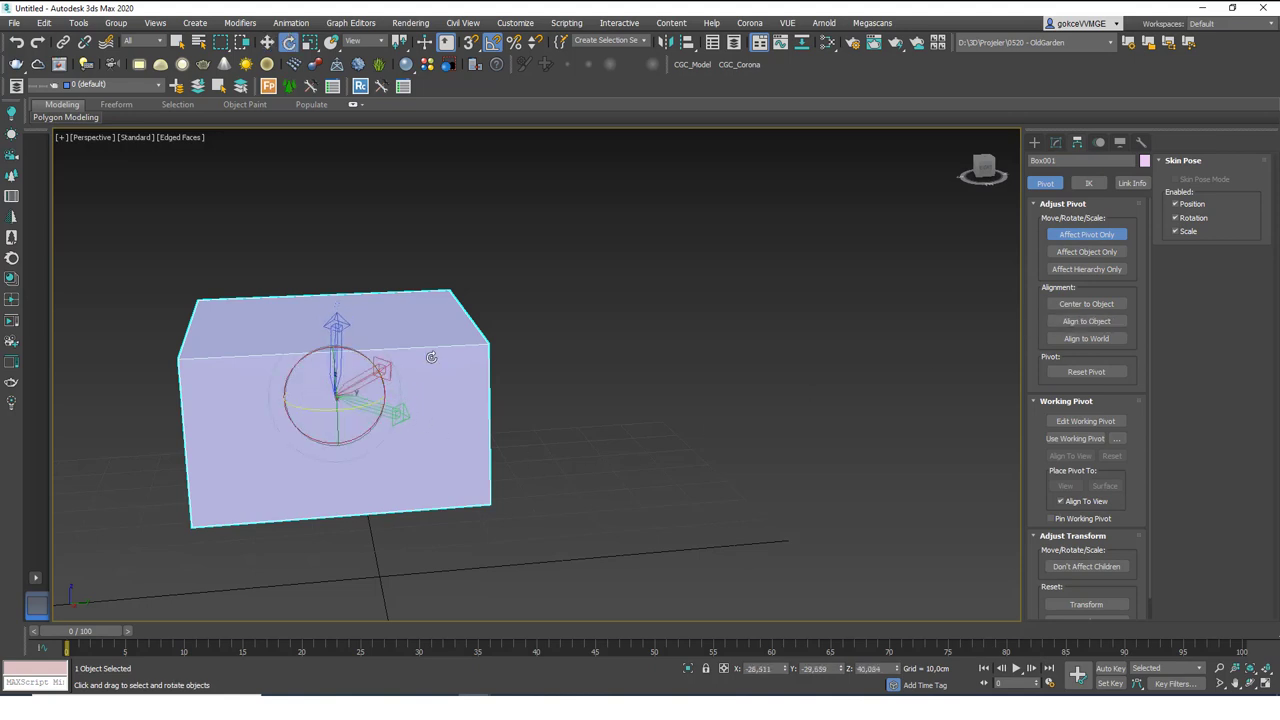
pyautogui.click(1065, 322)
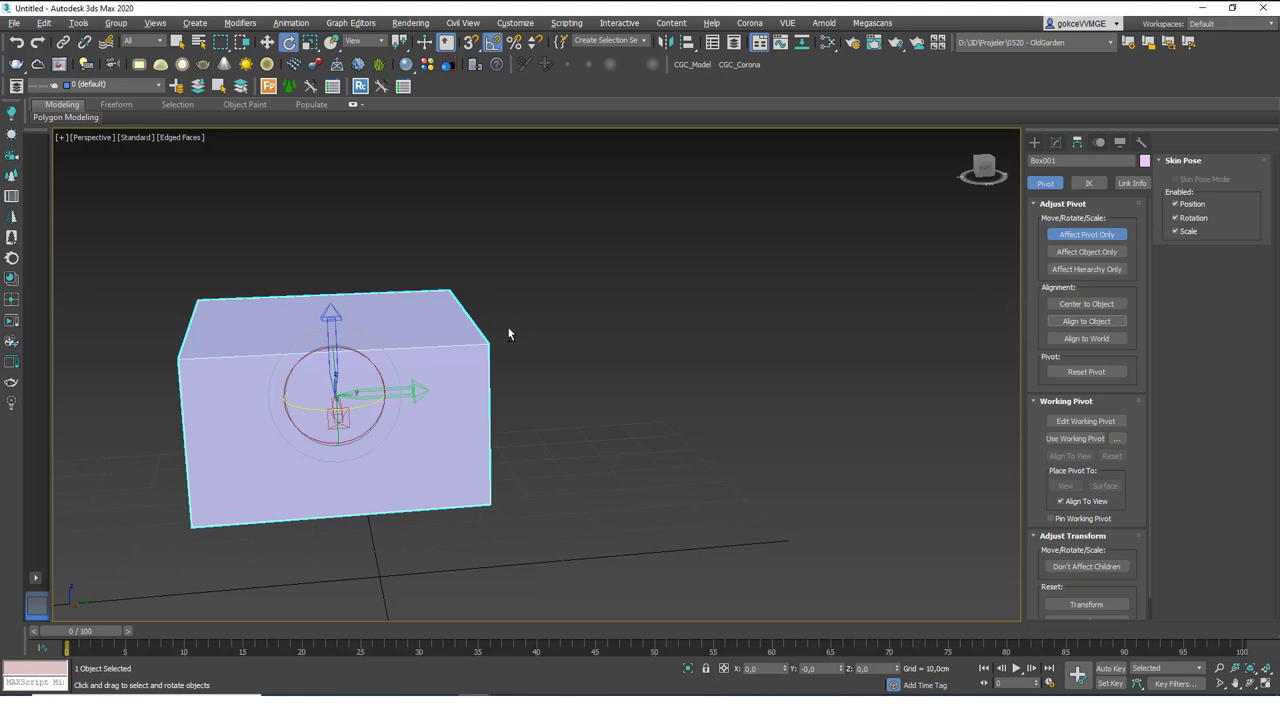
# - Rotate the box's pivot freehand, apply Align to World to it, and end Affect Pivot Only editing
pyautogui.keyDown('alt'); pyautogui.moveTo(508, 334); pyautogui.dragTo(517, 387, button='middle'); pyautogui.keyUp('alt')
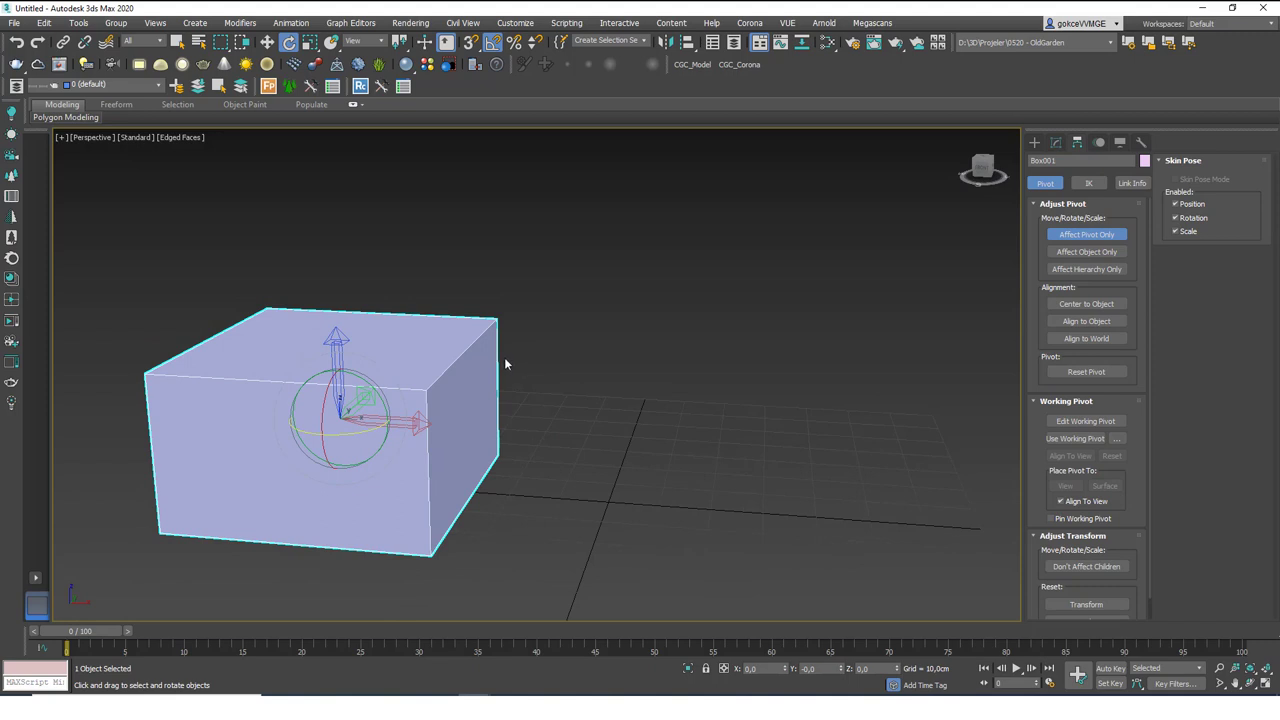
pyautogui.moveTo(354, 409); pyautogui.dragTo(395, 355)
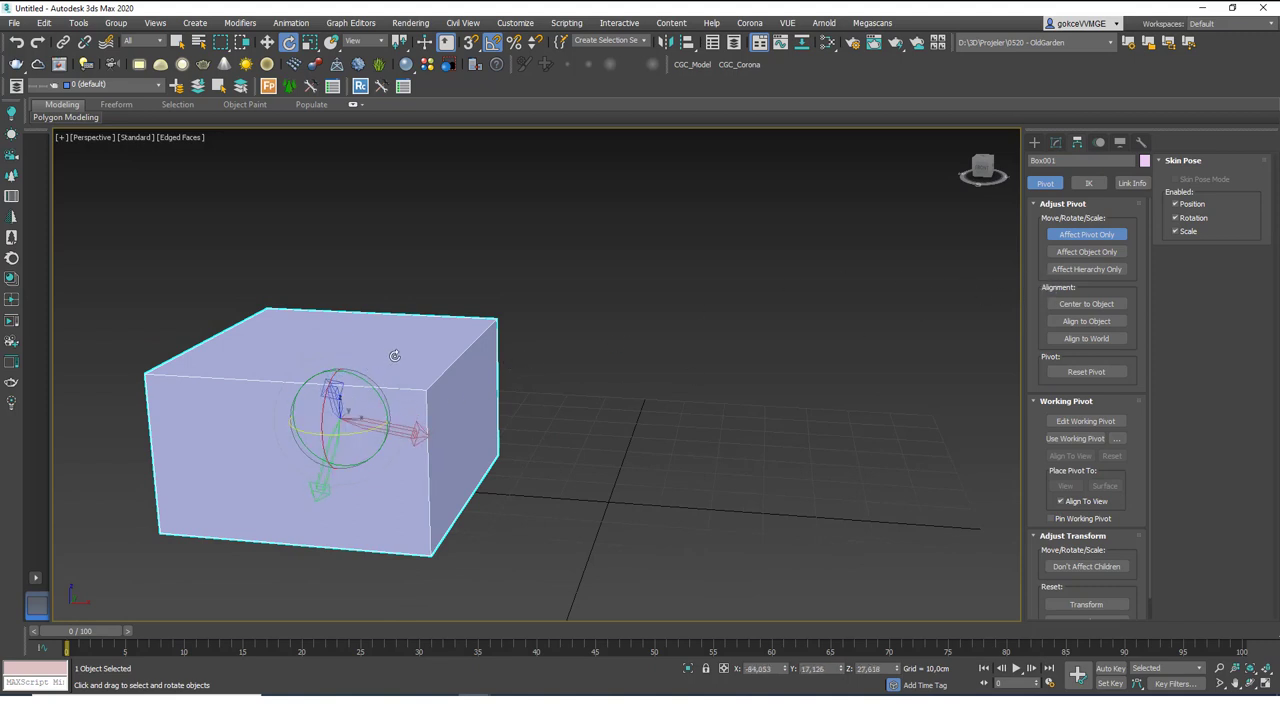
pyautogui.click(1093, 340)
pyautogui.keyDown('alt'); pyautogui.moveTo(547, 456); pyautogui.dragTo(480, 460, button='middle'); pyautogui.keyUp('alt')
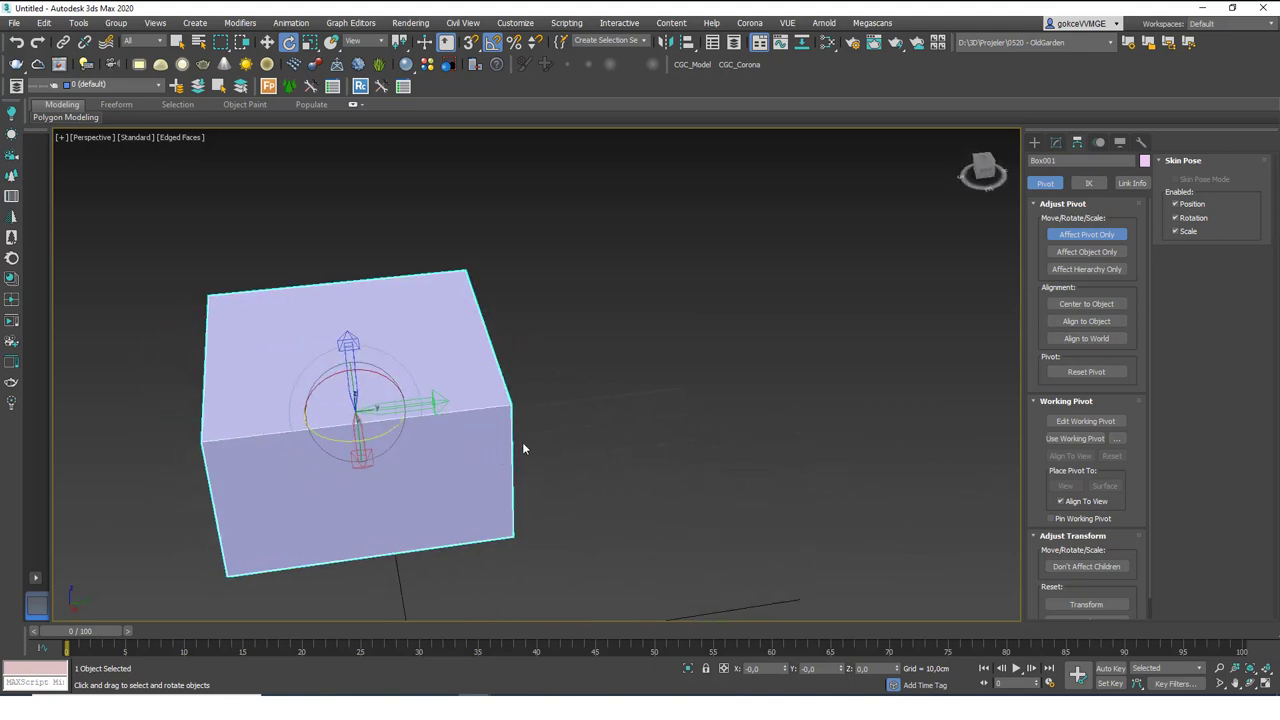
pyautogui.keyDown('alt'); pyautogui.moveTo(472, 438); pyautogui.dragTo(499, 382, button='middle'); pyautogui.keyUp('alt')
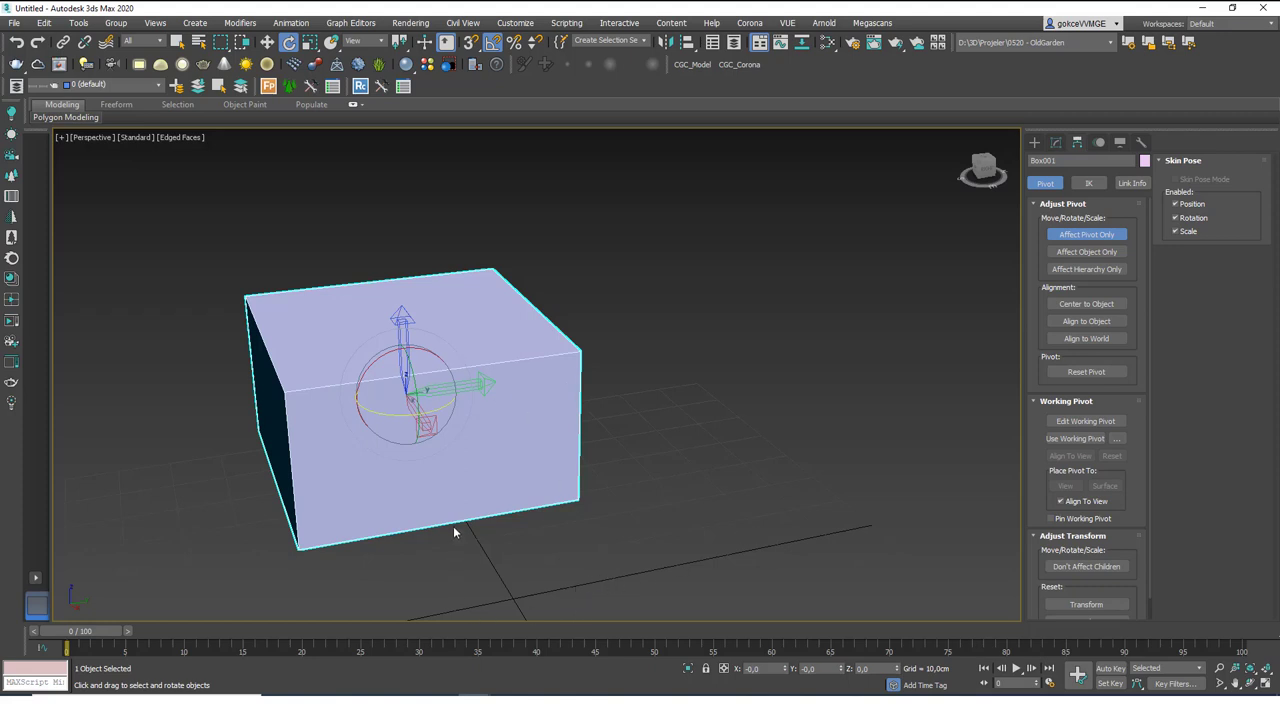
pyautogui.moveTo(685, 398); pyautogui.dragTo(668, 391, button='middle')
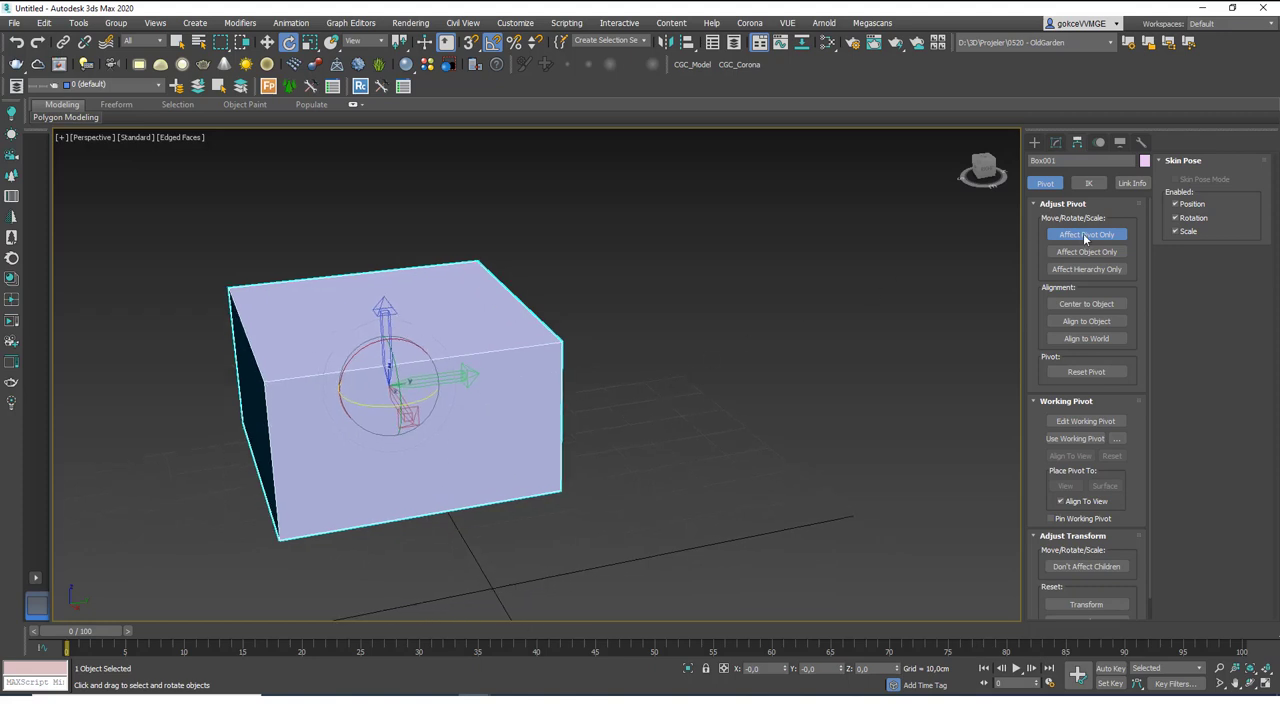
pyautogui.click(1086, 234)
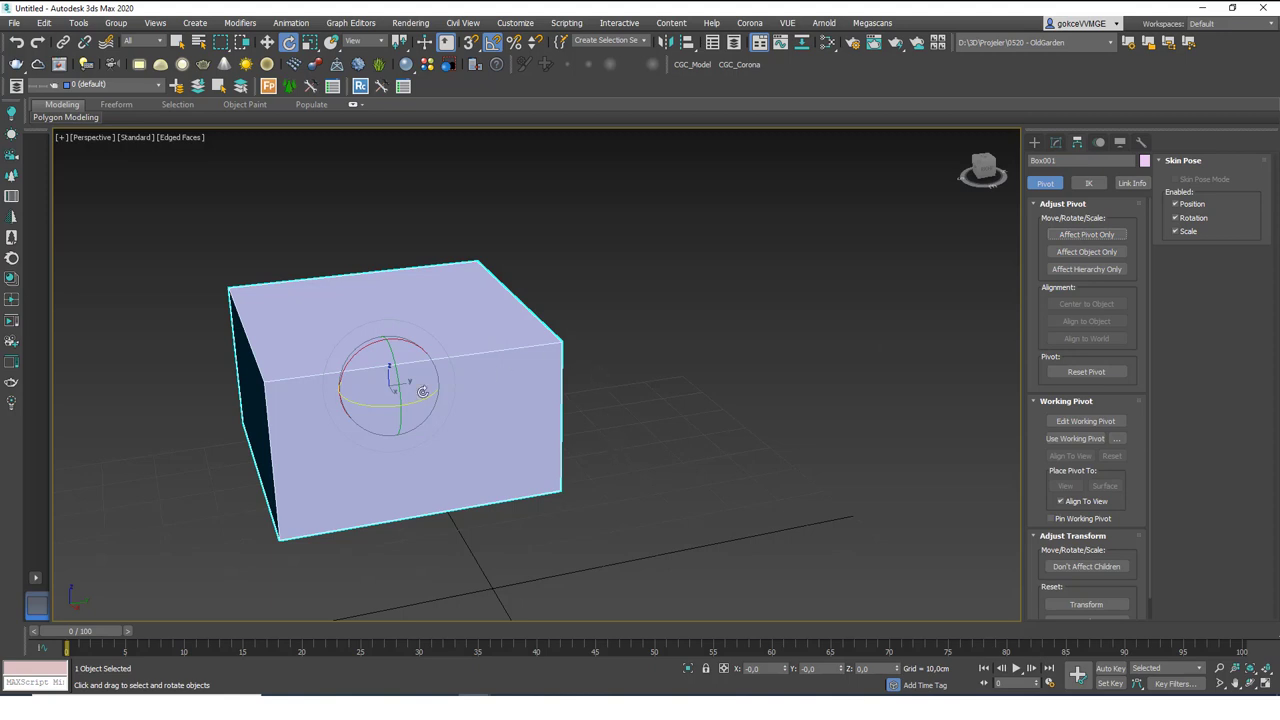